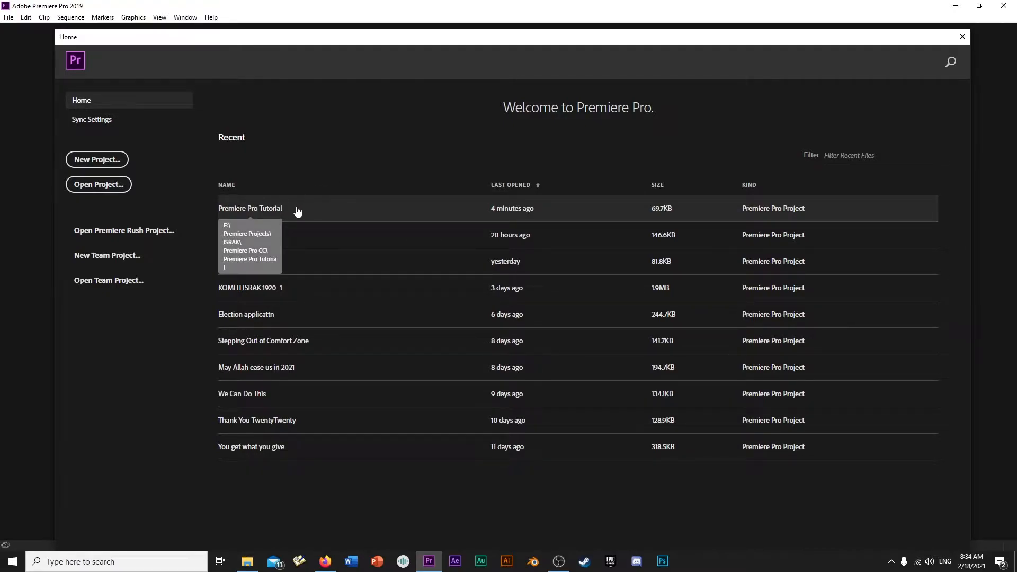
Step: Open the Premiere Pro Tutorial project and preview a short part of its C0230 sequence
{"action": "left_click", "coordinate": [100, 190]}
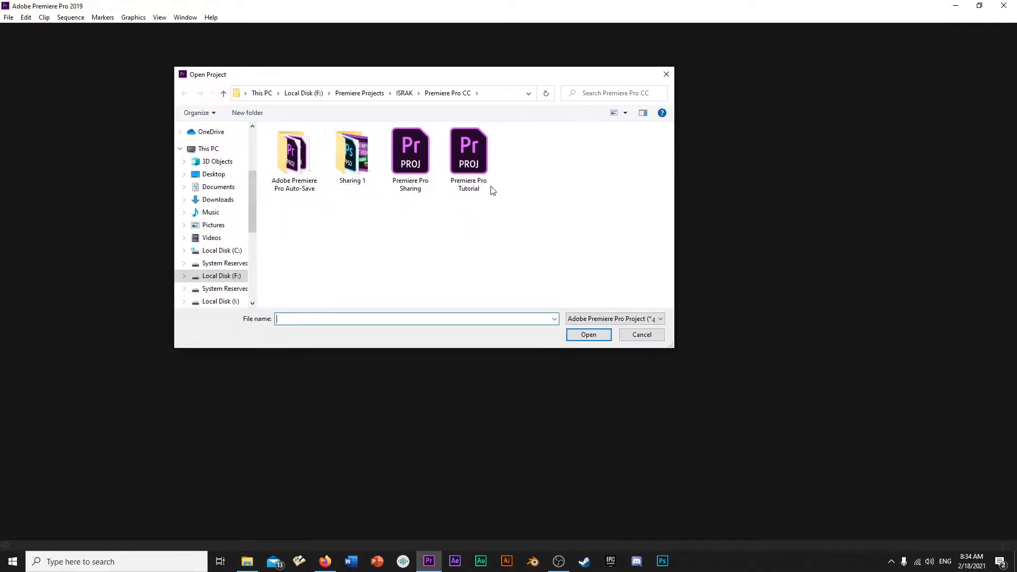
{"action": "double_click", "coordinate": [465, 172]}
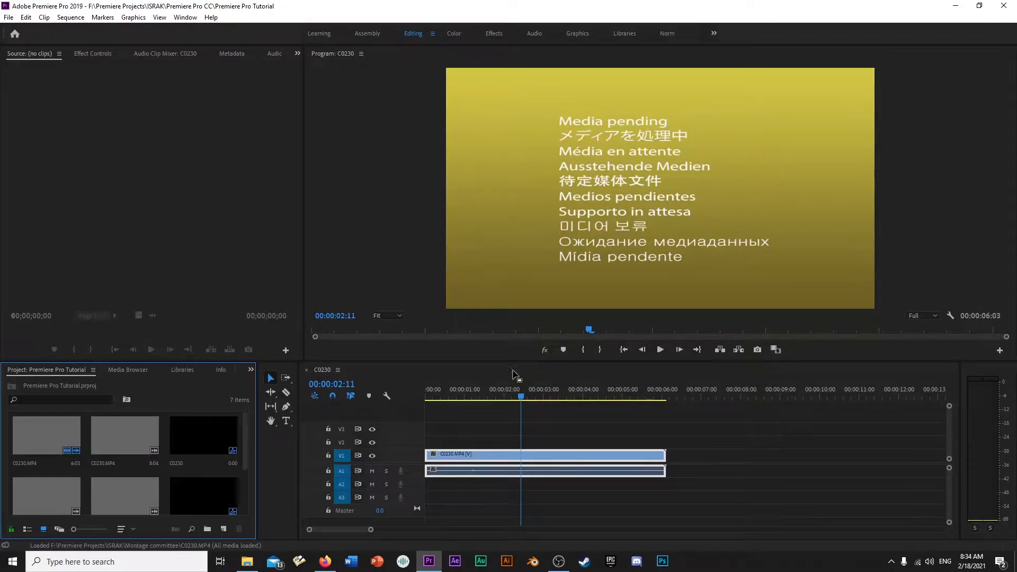
{"action": "left_click_drag", "start_coordinate": [521, 399], "coordinate": [498, 396]}
{"action": "key", "text": "space"}
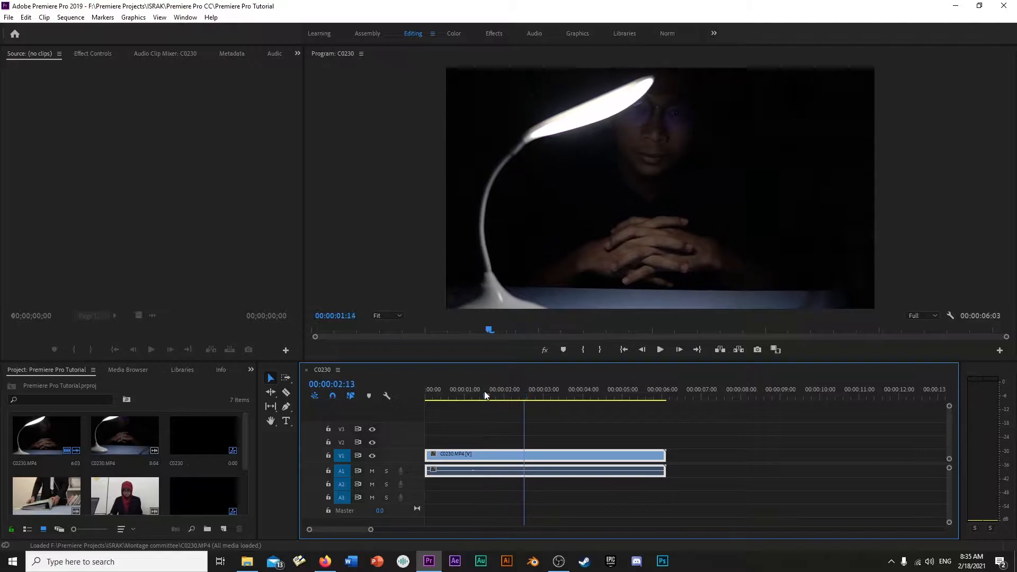
Step: Split the C0230.MP4 clip at 00:00:02:04 with the Razor tool, and undo the cut
{"action": "left_click", "coordinate": [503, 395]}
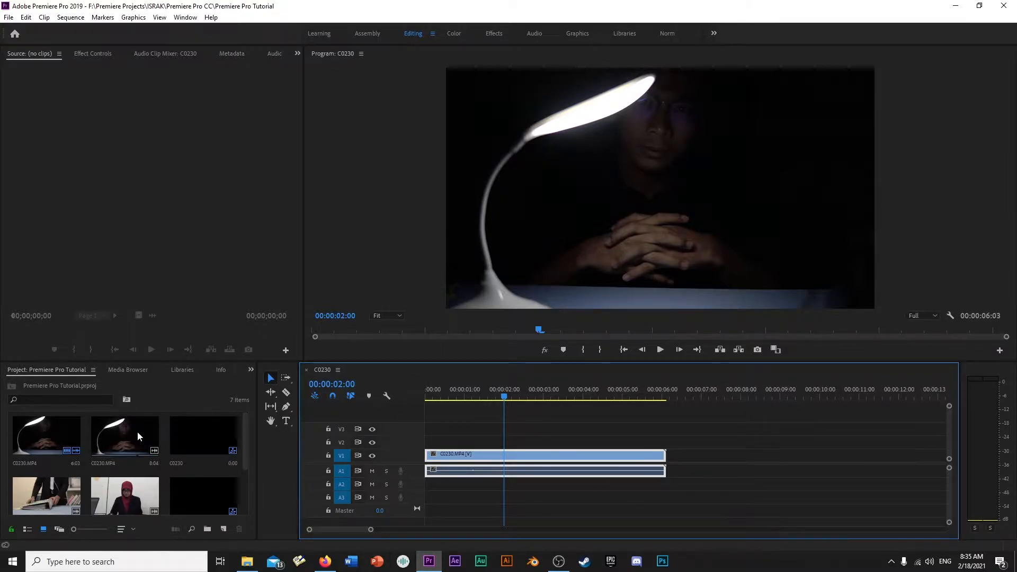
{"action": "left_click", "coordinate": [509, 403]}
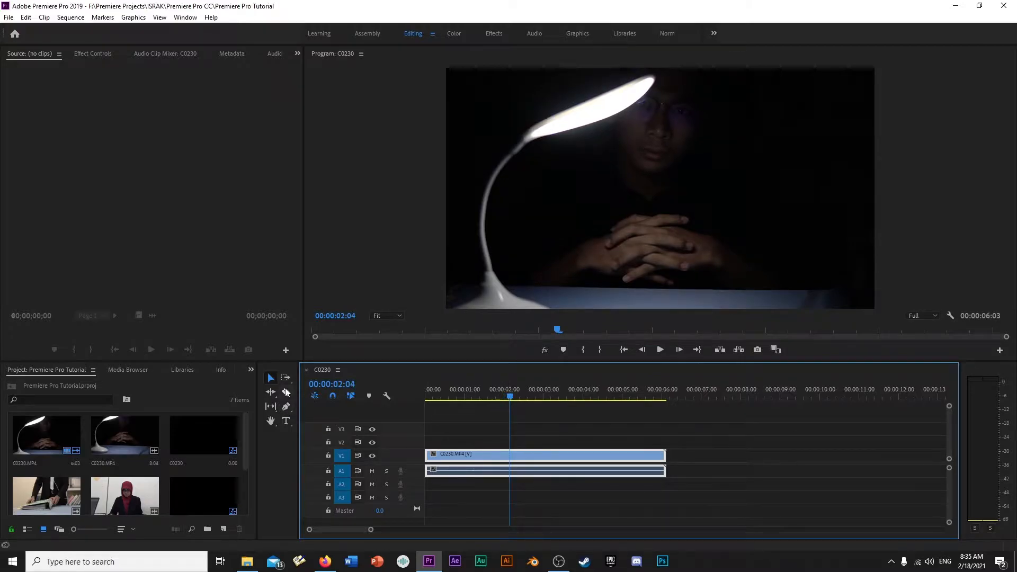
{"action": "key", "text": "c"}
{"action": "left_click", "coordinate": [510, 455]}
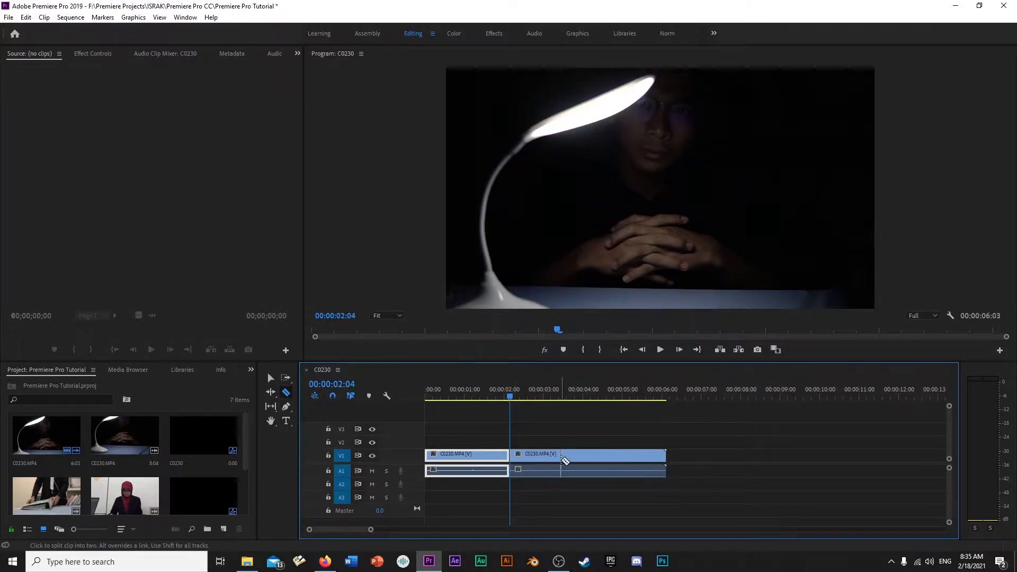
{"action": "key", "text": "ctrl+z"}
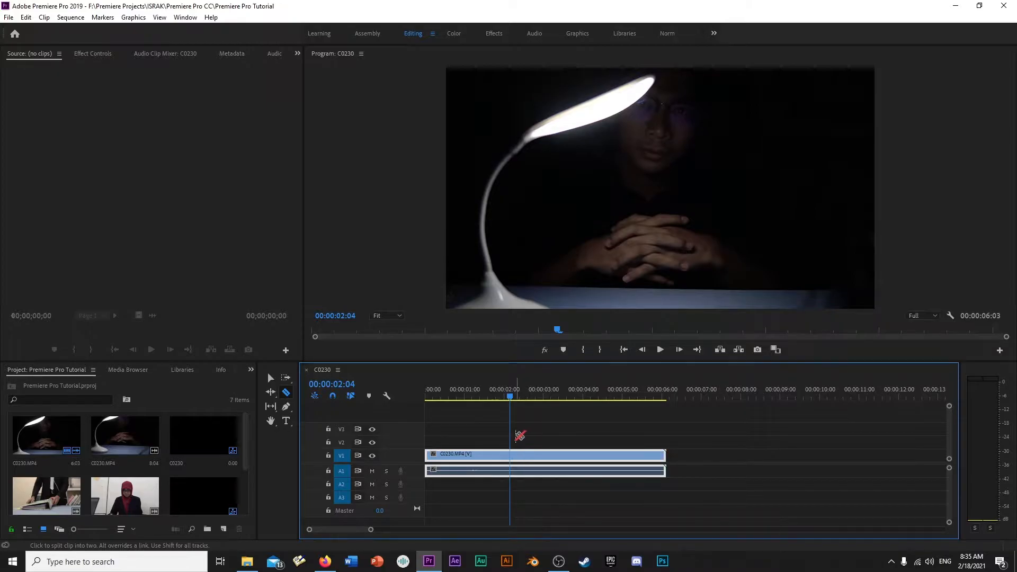
Step: Split the C0230.MP4 clip at the playhead with Add Edit, at 00:00:02:04 and again at 00:00:02:06, undoing each cut
{"action": "key", "text": "ctrl+k"}
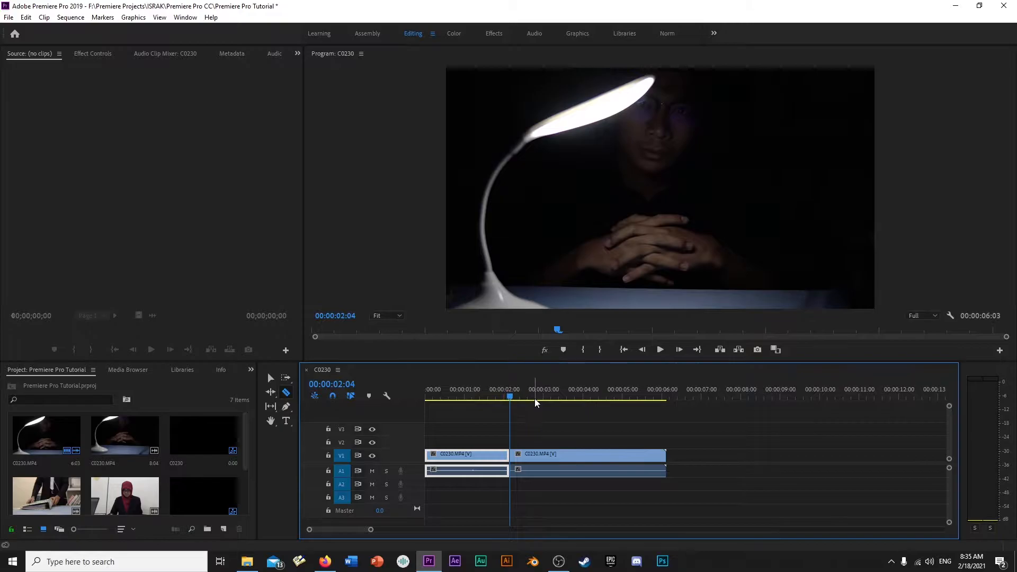
{"action": "key", "text": "ctrl+z"}
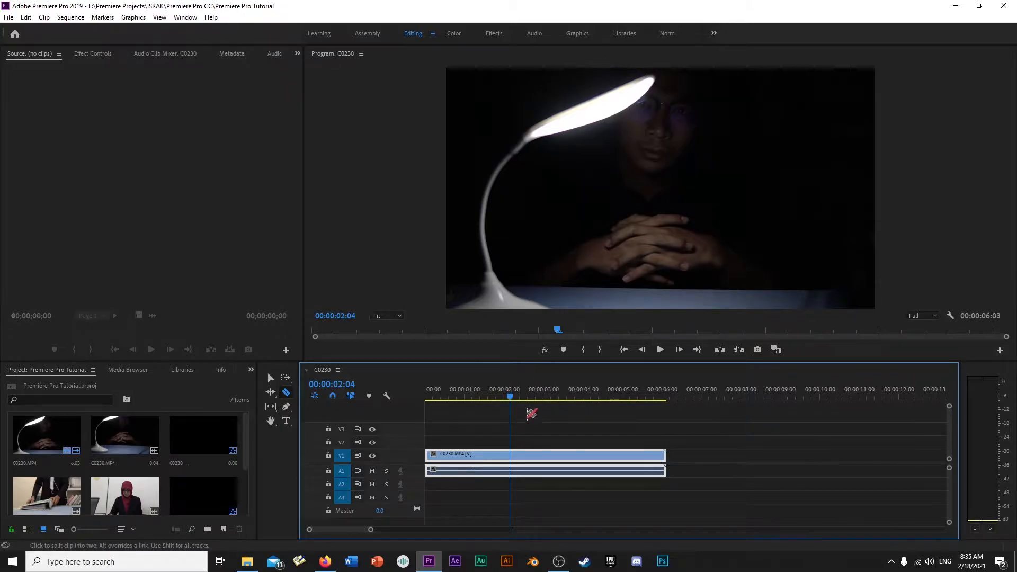
{"action": "key", "text": "v"}
{"action": "left_click_drag", "start_coordinate": [535, 405], "coordinate": [514, 406]}
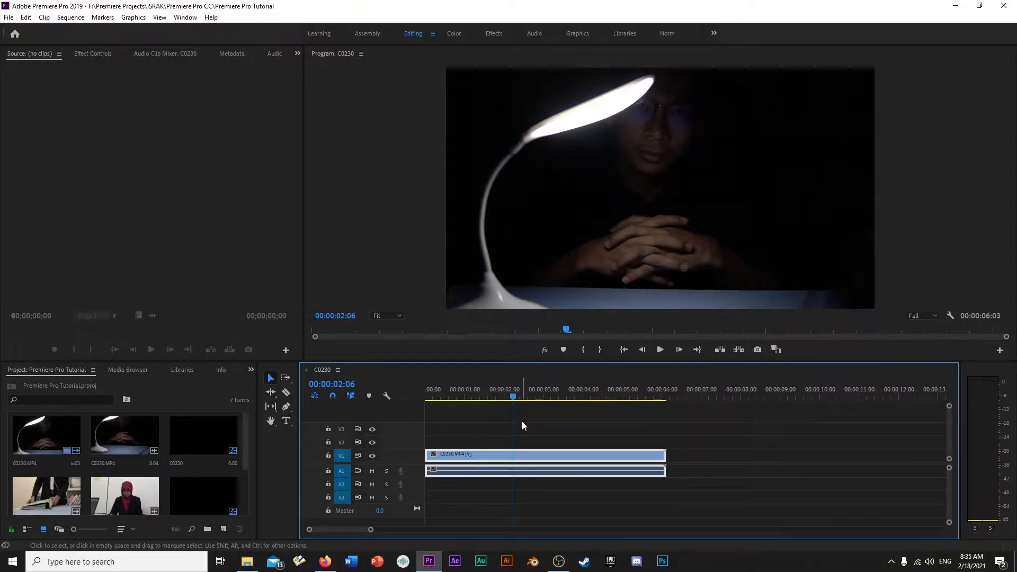
{"action": "key", "text": "ctrl+k"}
{"action": "key", "text": "ctrl+z"}
{"action": "left_click", "coordinate": [552, 398]}
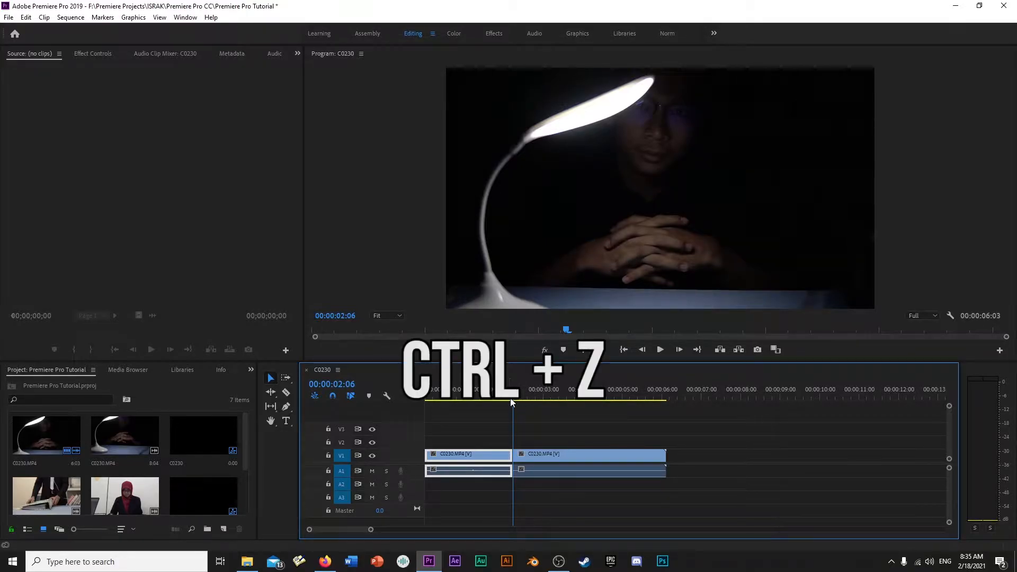
{"action": "key", "text": "ctrl+z"}
{"action": "left_click_drag", "start_coordinate": [552, 399], "coordinate": [515, 397]}
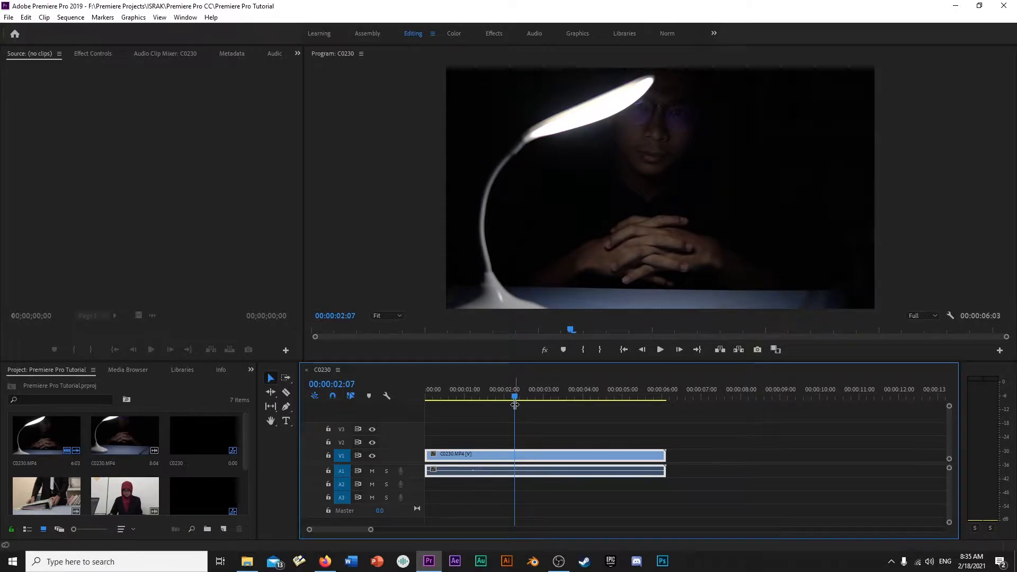
Step: Save the project and move the timeline playhead to 00:00:02:20
{"action": "key", "text": "ctrl+s"}
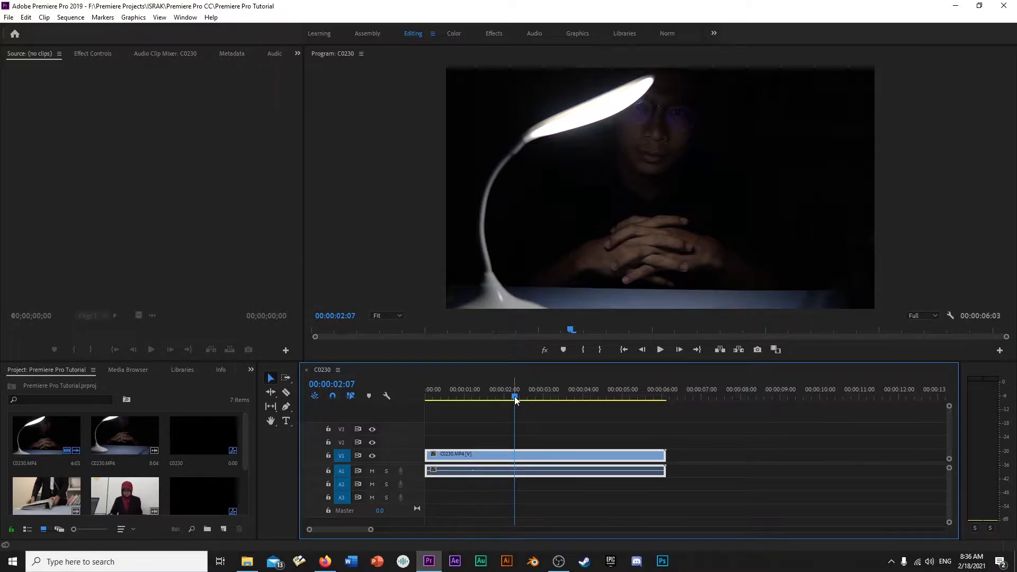
{"action": "key", "text": "ctrl+s"}
{"action": "left_click_drag", "start_coordinate": [514, 397], "coordinate": [515, 442]}
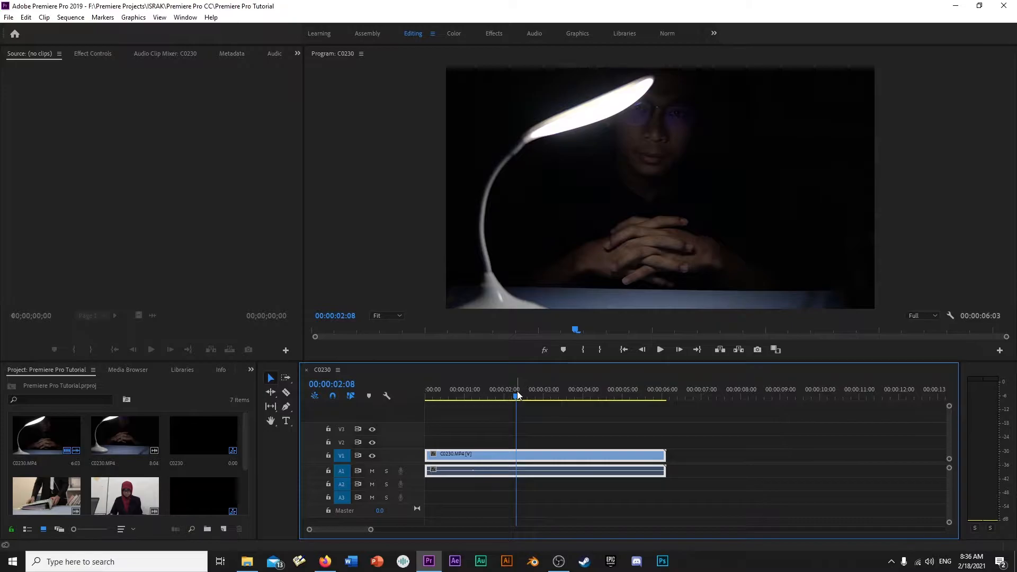
{"action": "left_click_drag", "start_coordinate": [514, 399], "coordinate": [536, 425]}
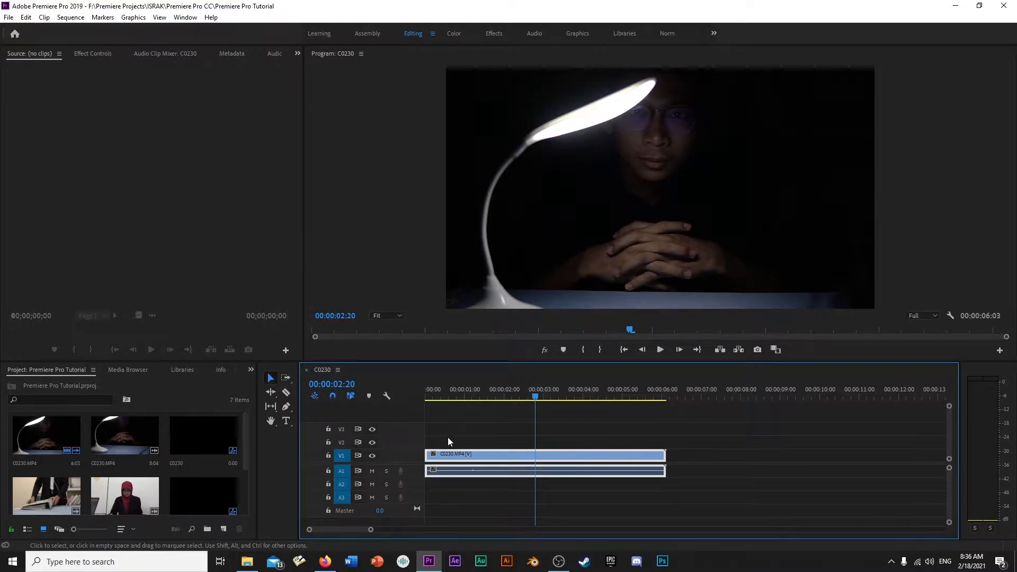
Step: Delete the C0230.MP4 clip with its audio from the timeline
{"action": "left_click_drag", "start_coordinate": [485, 459], "coordinate": [517, 456]}
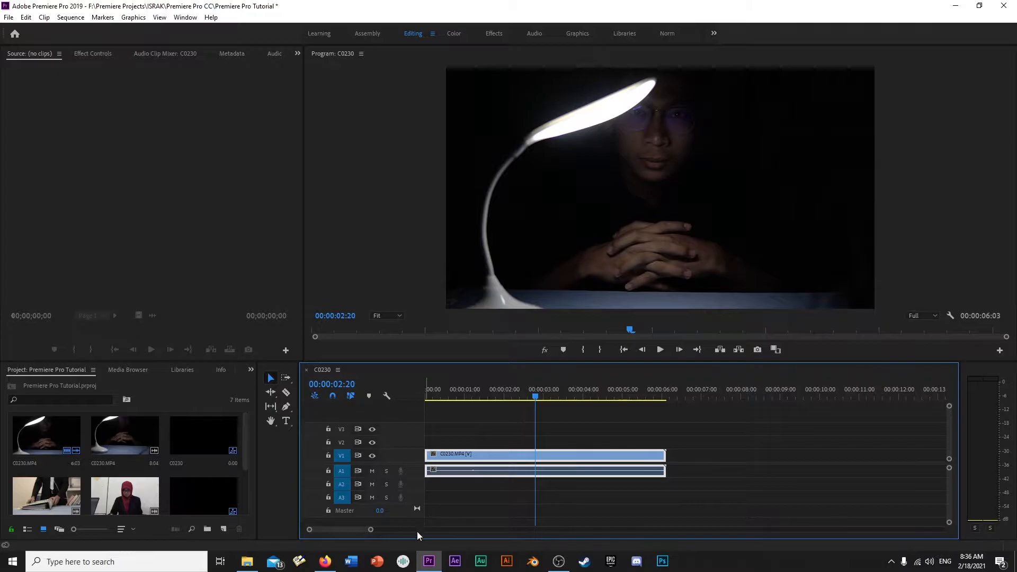
{"action": "left_click", "coordinate": [456, 390]}
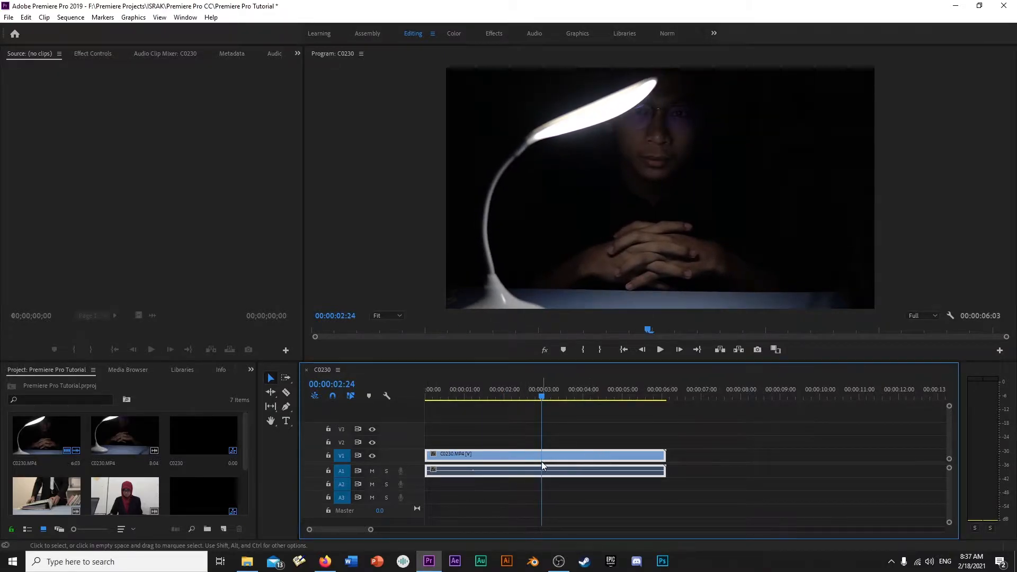
{"action": "left_click", "coordinate": [534, 397]}
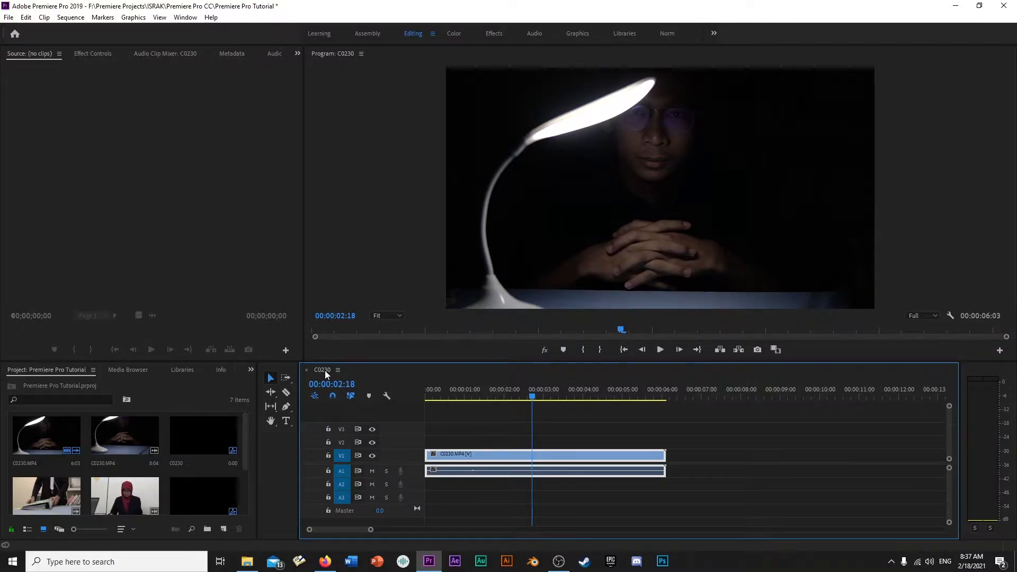
{"action": "key", "text": "Delete"}
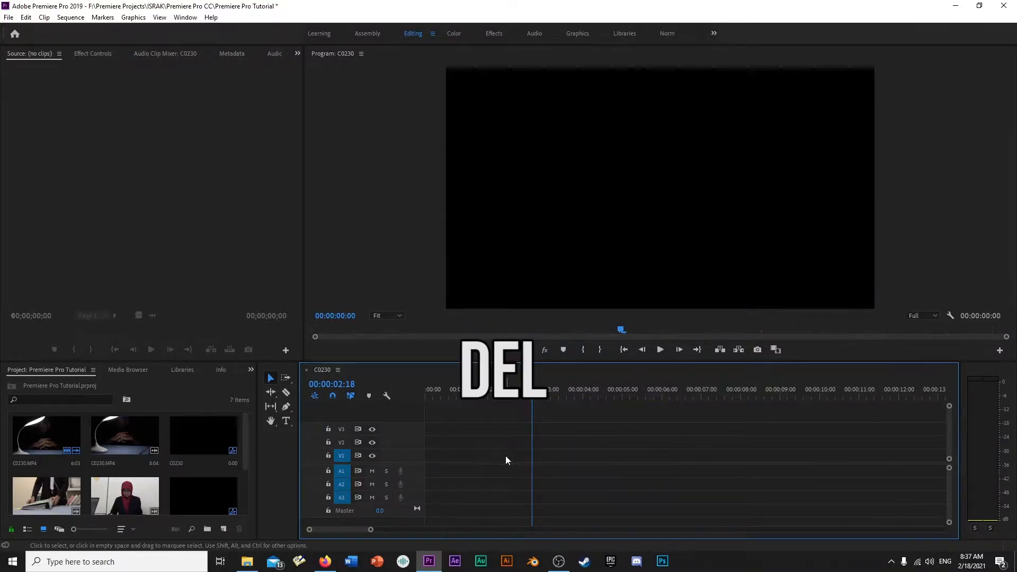
Step: Load the C0230.MP4 clip into the Source Monitor and mark an in-to-out range of 00:00:04:06
{"action": "left_click_drag", "start_coordinate": [516, 393], "coordinate": [475, 399]}
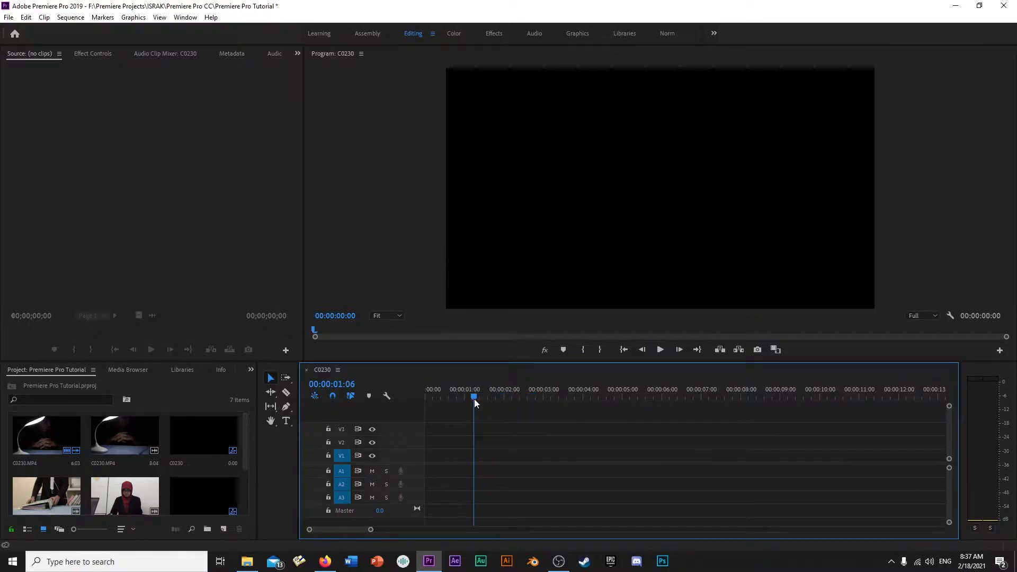
{"action": "double_click", "coordinate": [68, 441]}
{"action": "left_click_drag", "start_coordinate": [81, 329], "coordinate": [225, 331]}
{"action": "left_click", "coordinate": [91, 350]}
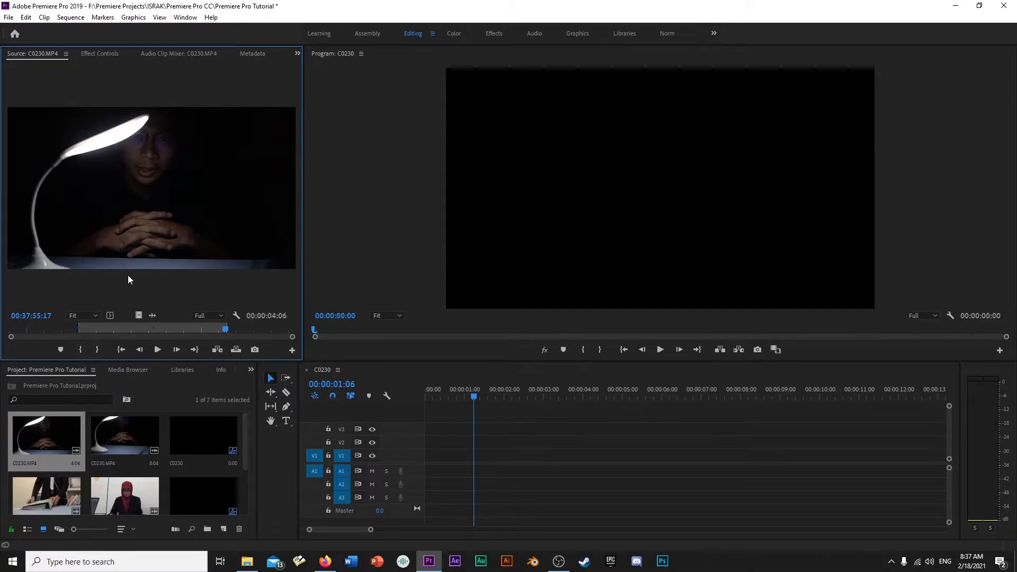
Step: Place the marked C0230.MP4 range at the start of tracks V1 and A1, and delete it from the timeline
{"action": "left_click_drag", "start_coordinate": [454, 441], "coordinate": [433, 467]}
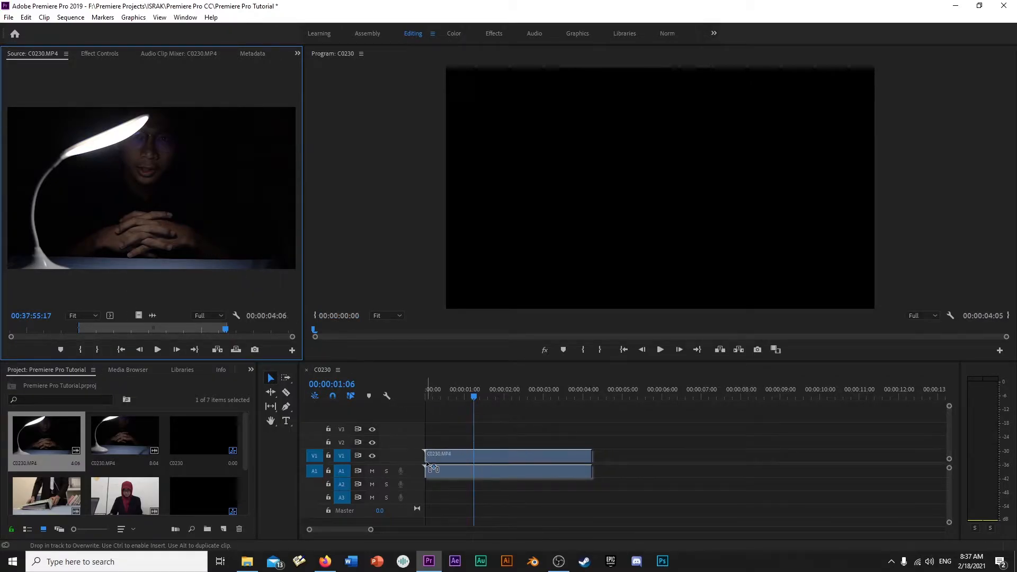
{"action": "left_click", "coordinate": [464, 397]}
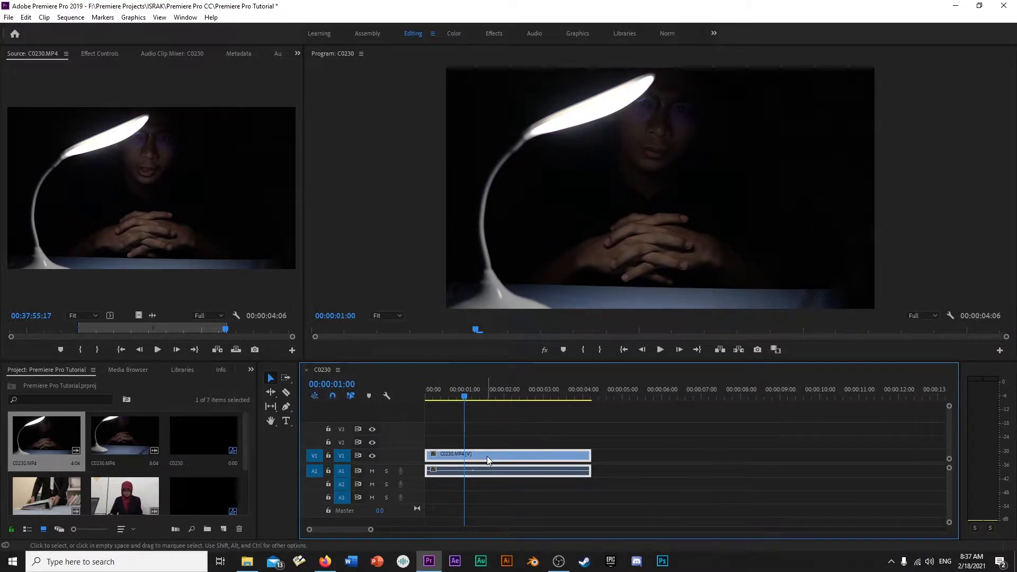
{"action": "key", "text": "Delete"}
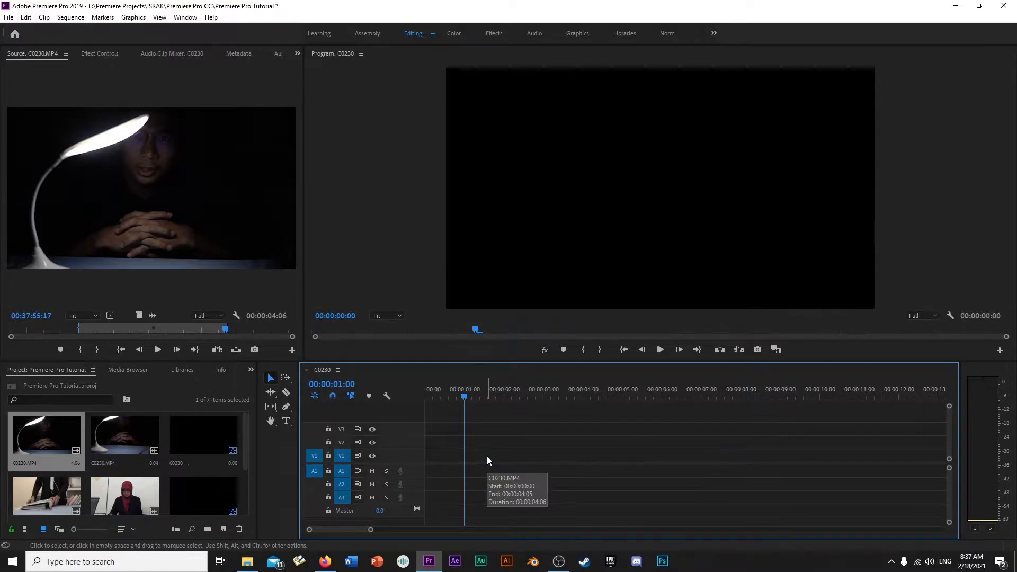
{"action": "left_click_drag", "start_coordinate": [465, 399], "coordinate": [458, 398]}
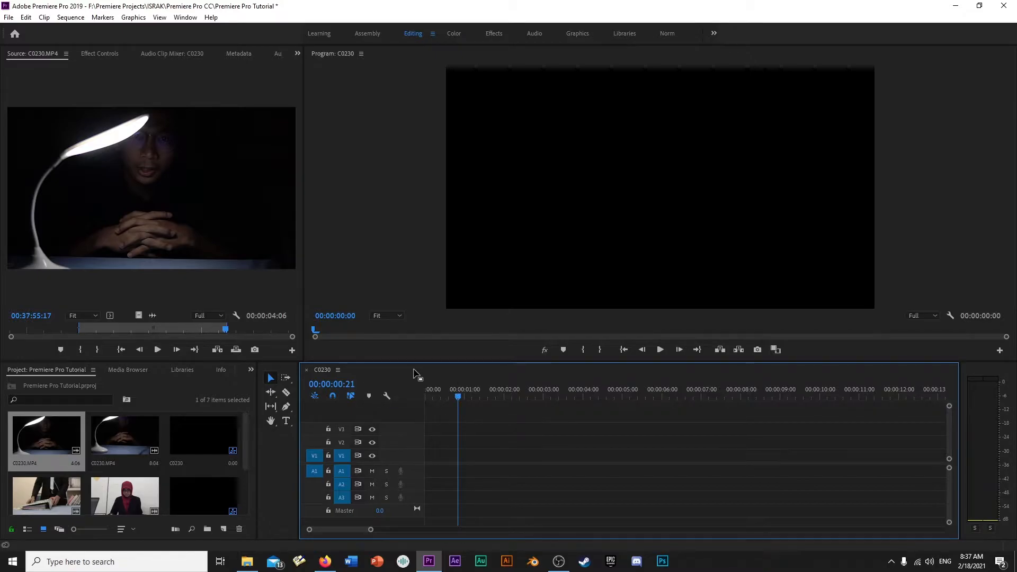
Step: Close the C0230 sequence and start creating a new sequence
{"action": "left_click", "coordinate": [307, 370]}
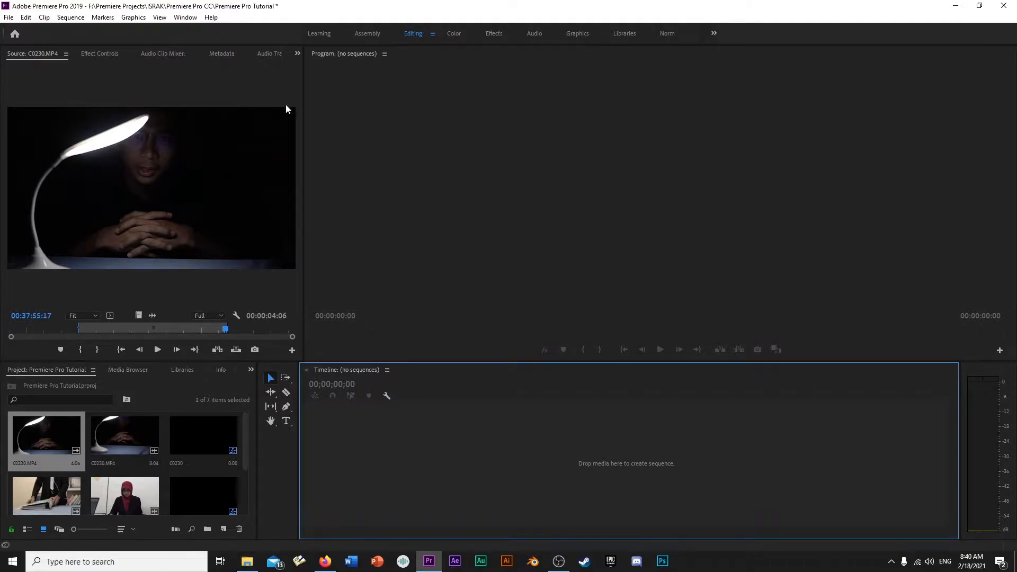
{"action": "left_click", "coordinate": [8, 19]}
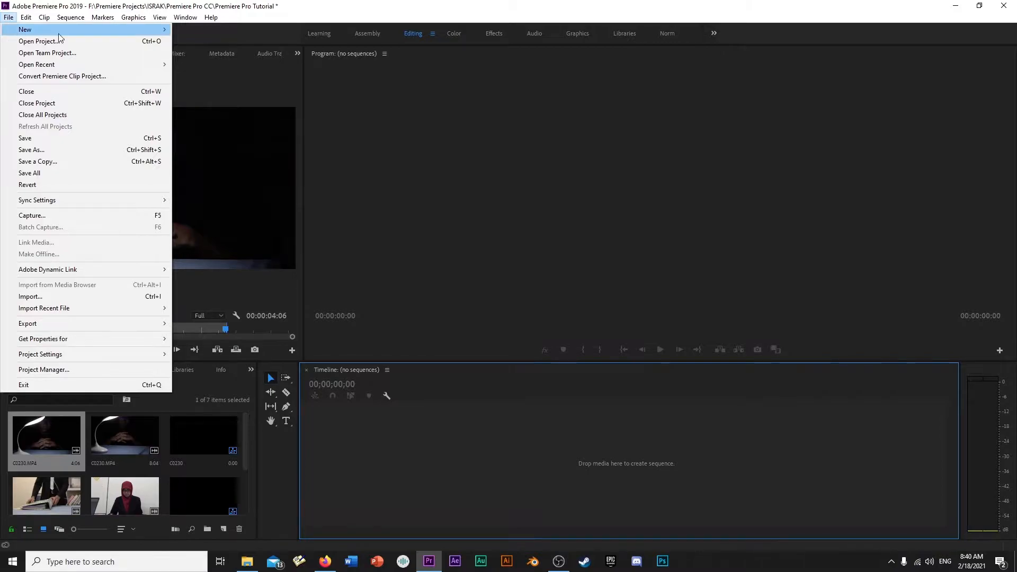
{"action": "mouse_move", "coordinate": [112, 33]}
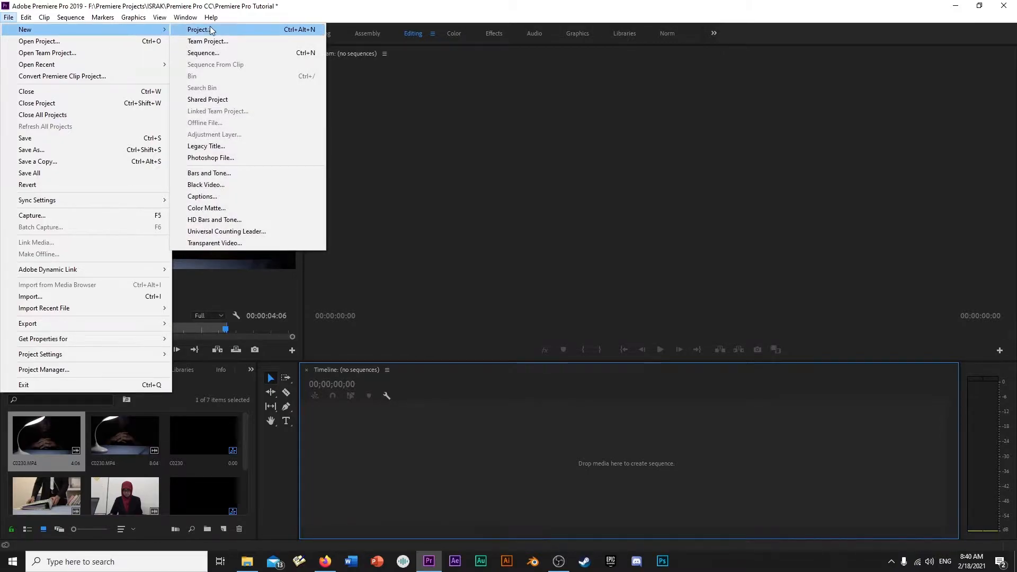
{"action": "left_click", "coordinate": [230, 56]}
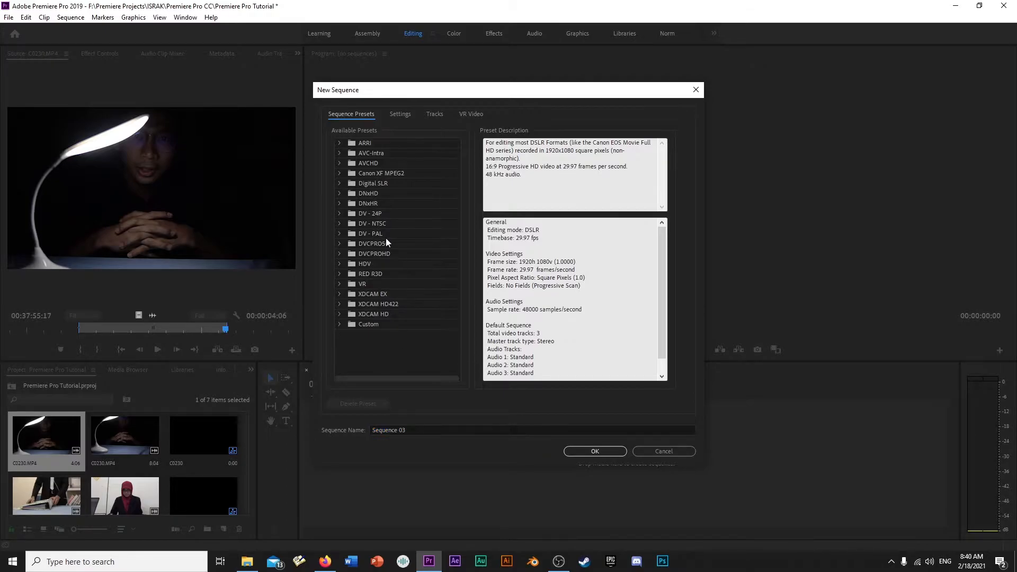
Step: Browse the ARRI, AVC-Intra and AVCHD groups of the available sequence presets
{"action": "left_click", "coordinate": [340, 143]}
{"action": "left_click", "coordinate": [339, 143]}
{"action": "left_click", "coordinate": [339, 153]}
{"action": "left_click", "coordinate": [339, 153]}
{"action": "left_click", "coordinate": [340, 163]}
{"action": "left_click", "coordinate": [340, 163]}
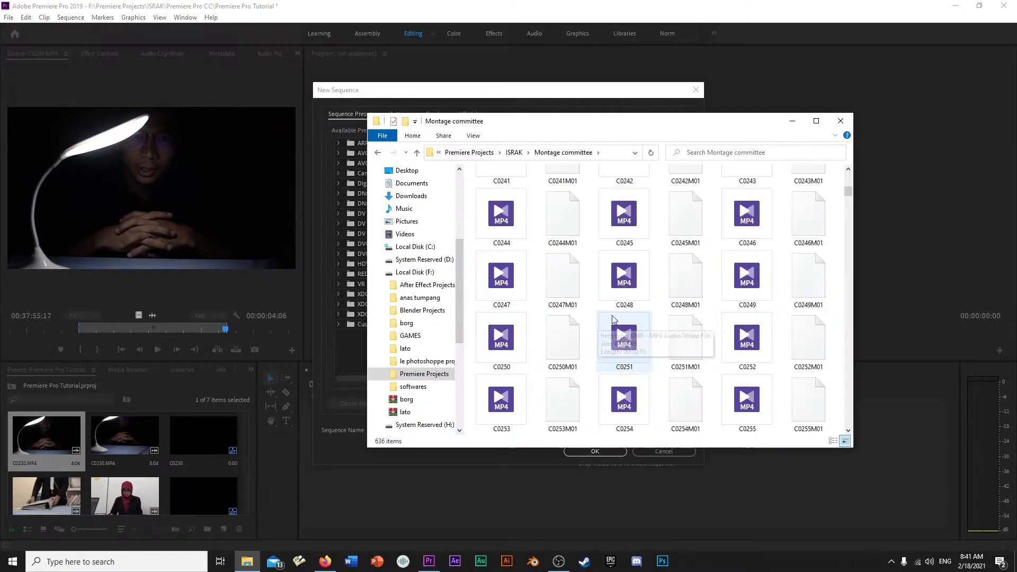
Step: Switch to File Explorer and examine the detailed video properties of the C0230 file in the Montage committee folder
{"action": "scroll", "coordinate": [641, 341], "scroll_direction": "up", "scroll_amount": 6}
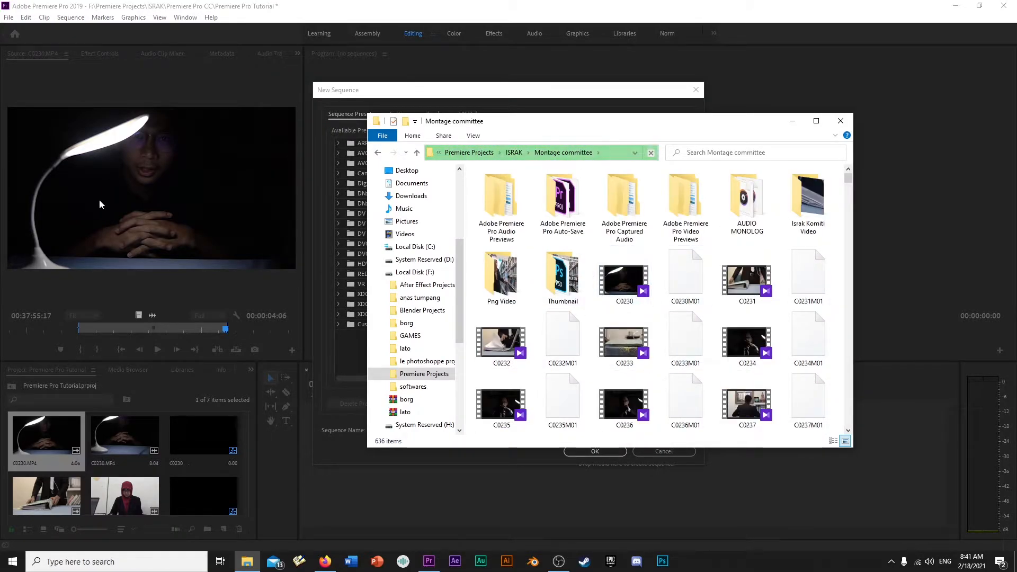
{"action": "left_click", "coordinate": [622, 277]}
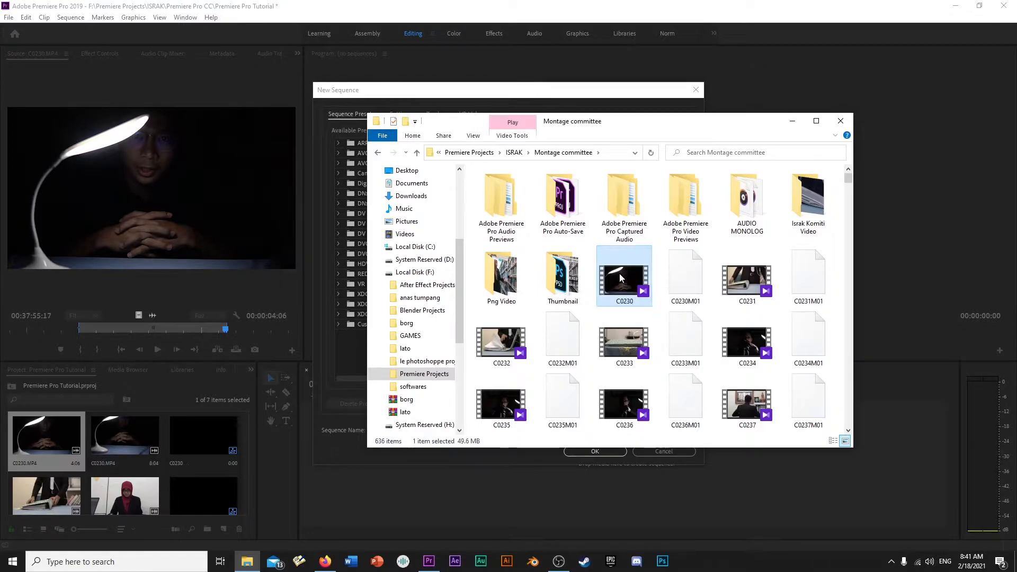
{"action": "right_click", "coordinate": [620, 275]}
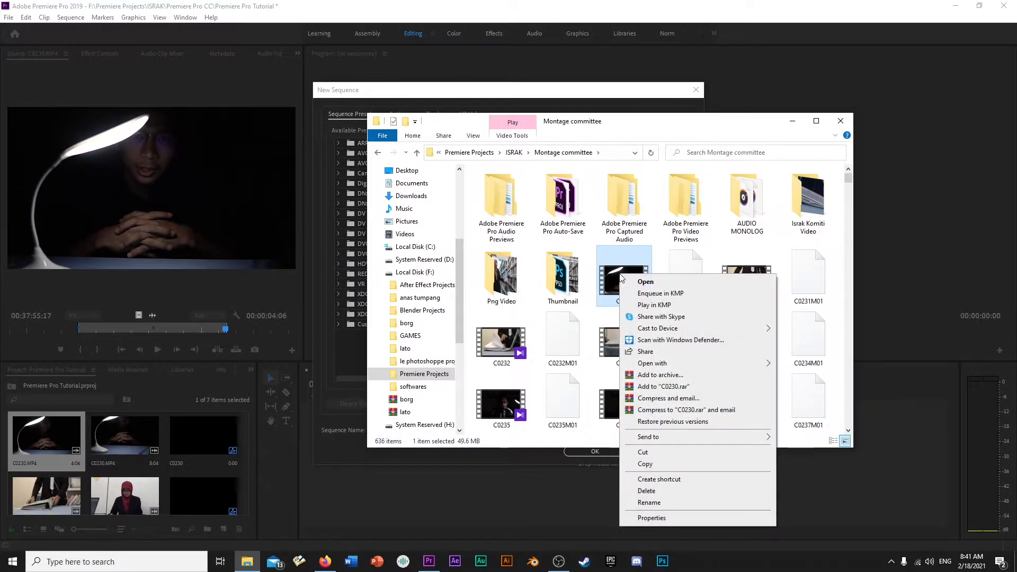
{"action": "left_click", "coordinate": [651, 519]}
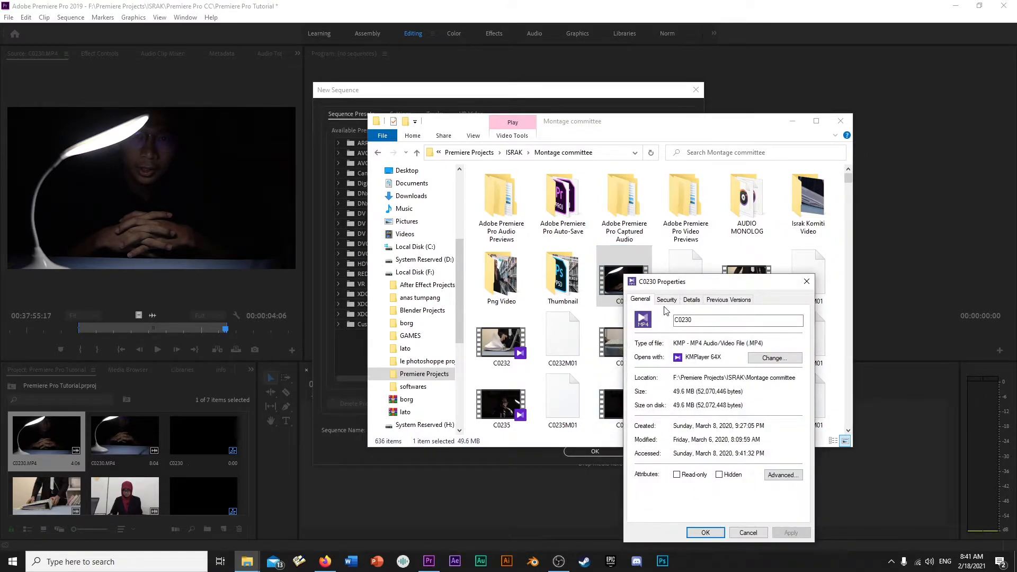
{"action": "left_click", "coordinate": [692, 300]}
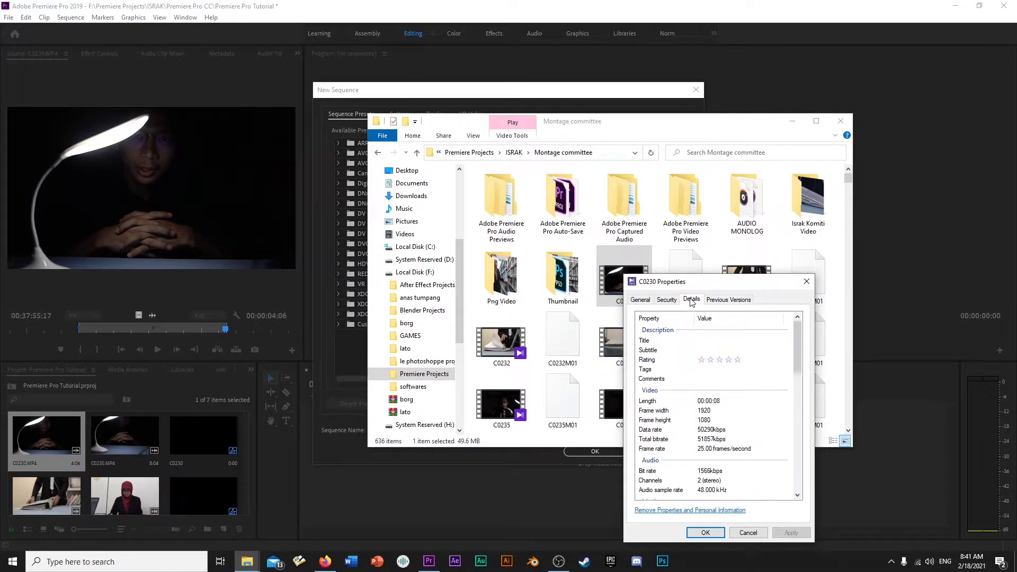
Step: Examine the video and audio details of the C0230 file, and close its properties
{"action": "scroll", "coordinate": [797, 340], "scroll_direction": "down", "scroll_amount": 2}
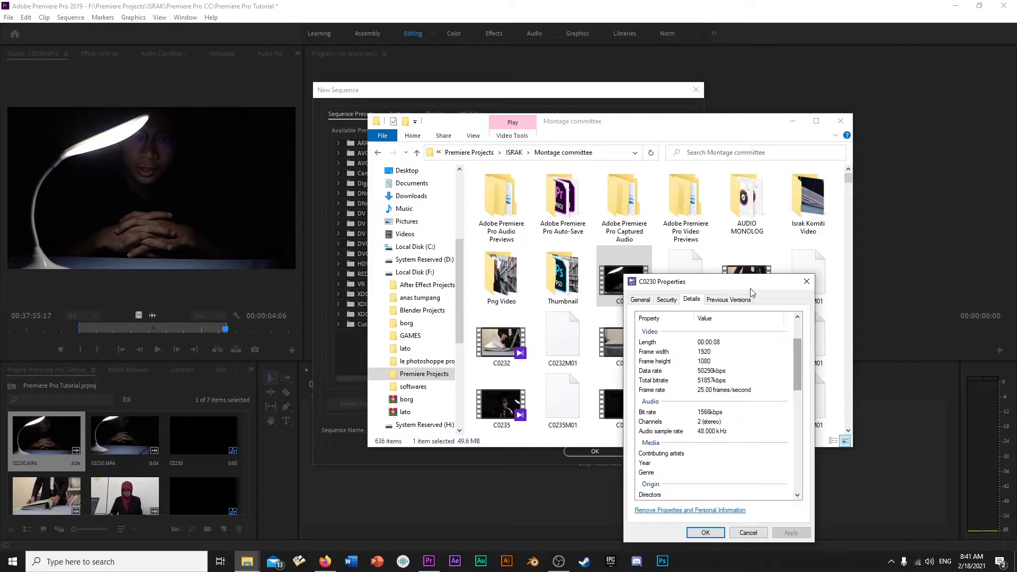
{"action": "left_click_drag", "start_coordinate": [753, 292], "coordinate": [705, 227]}
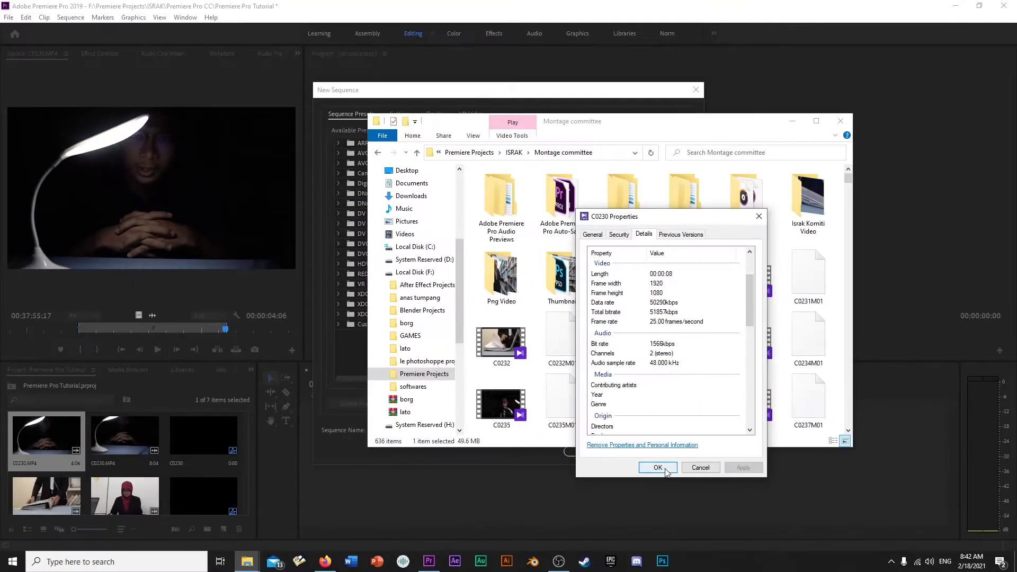
{"action": "left_click", "coordinate": [666, 471]}
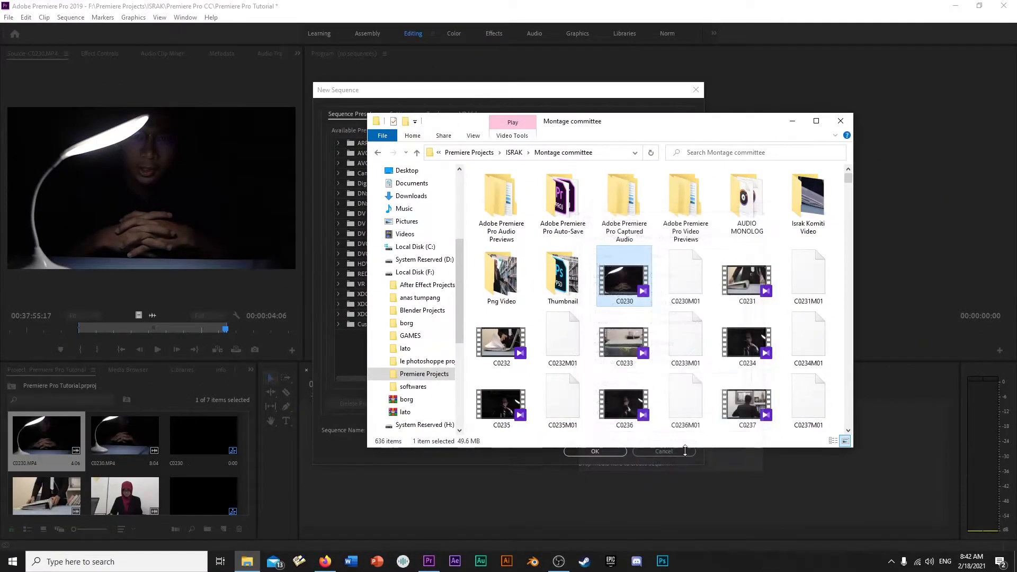
Step: Return to Premiere Pro and expand the 1080p group of the Digital SLR sequence presets
{"action": "left_click", "coordinate": [322, 385]}
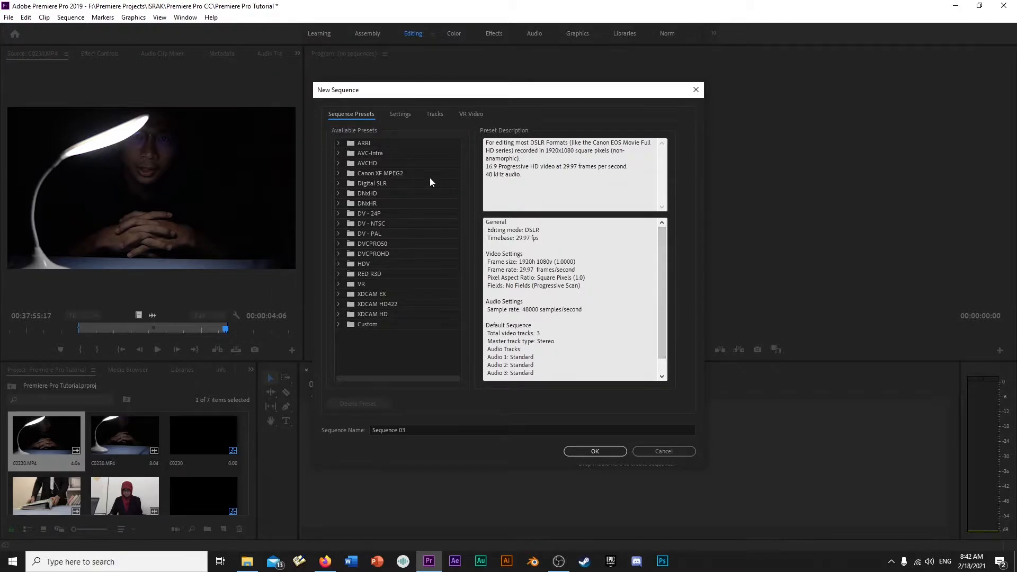
{"action": "left_click", "coordinate": [340, 183]}
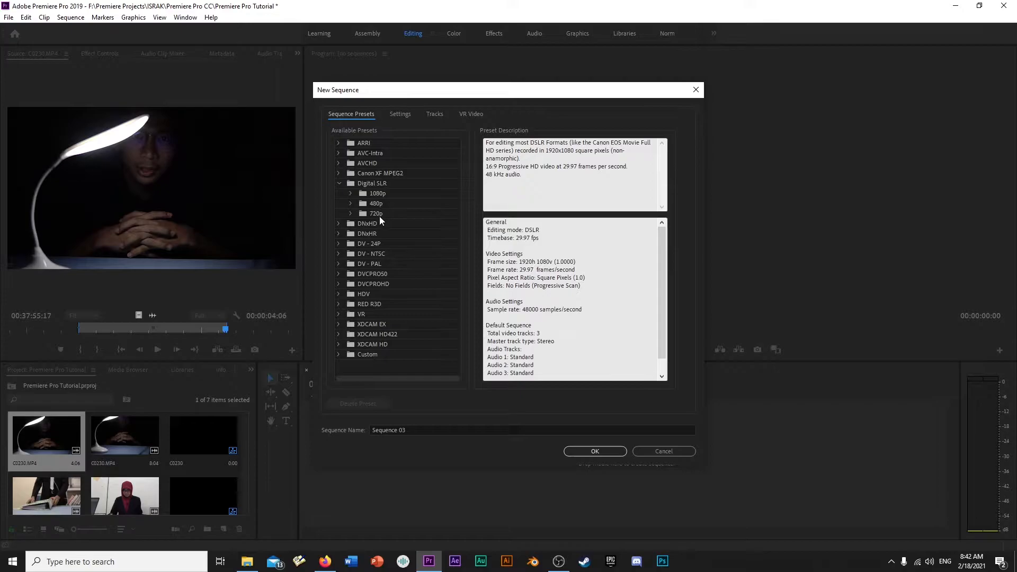
{"action": "left_click", "coordinate": [350, 194]}
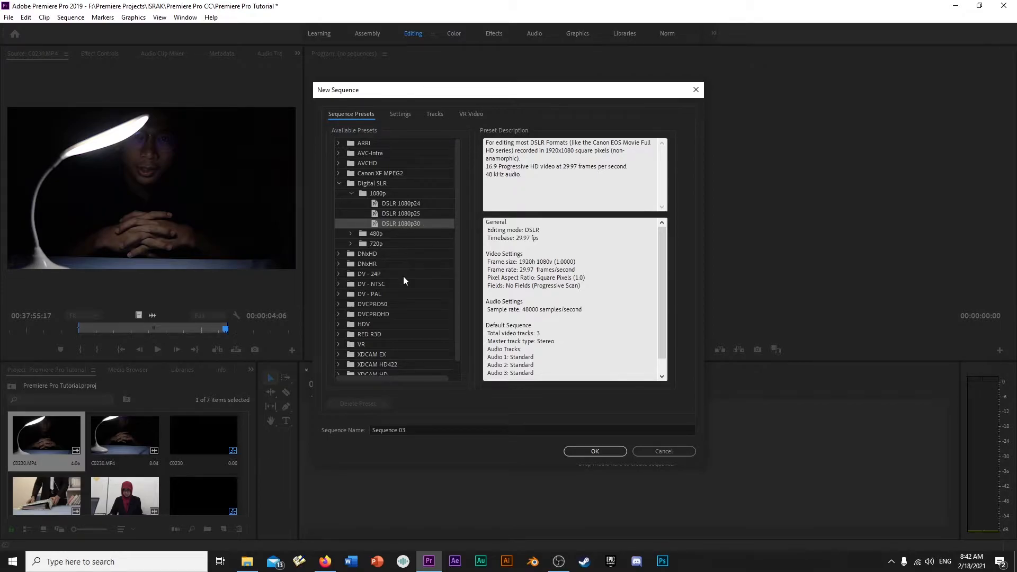
Step: Switch to File Explorer, check the frame rate in the C0230 file's detailed properties, and return to the new sequence settings
{"action": "left_click", "coordinate": [248, 565]}
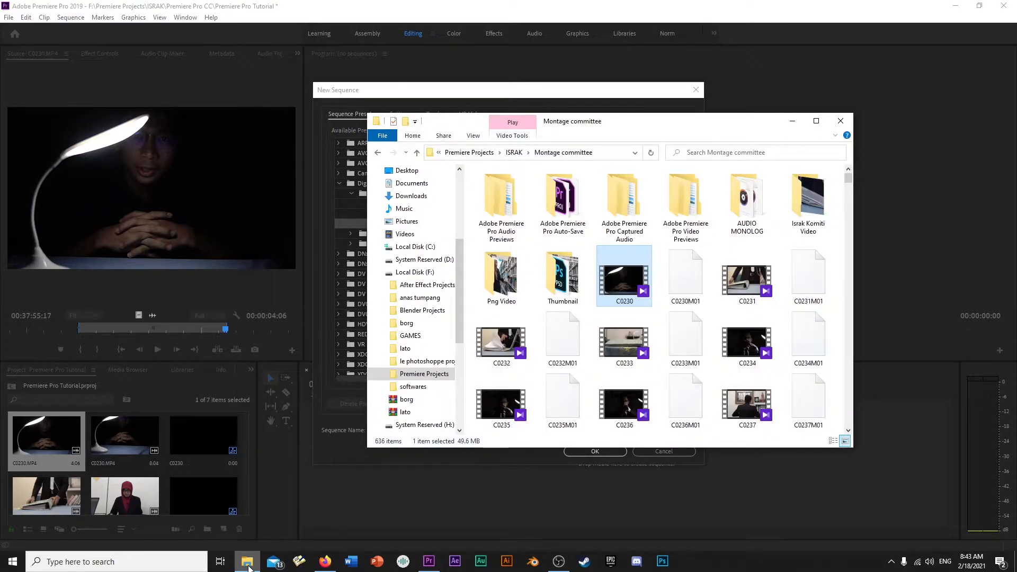
{"action": "right_click", "coordinate": [618, 285]}
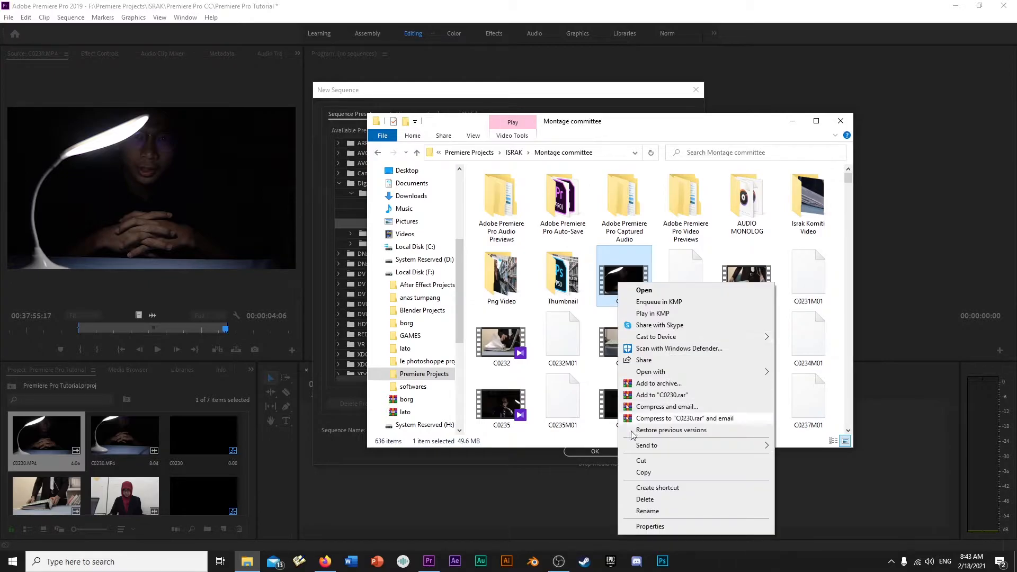
{"action": "left_click", "coordinate": [652, 527]}
{"action": "left_click", "coordinate": [690, 302]}
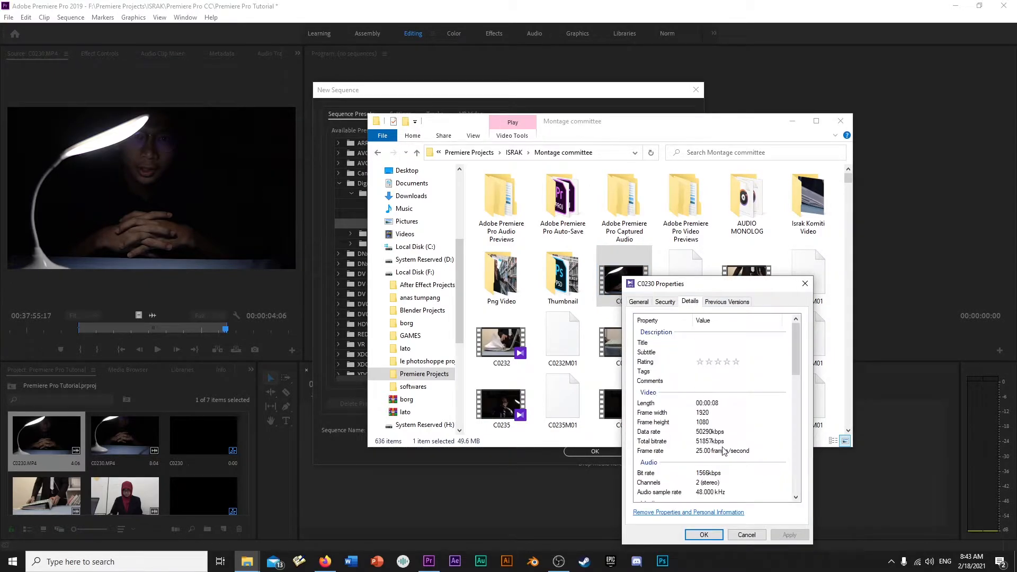
{"action": "left_click", "coordinate": [751, 453]}
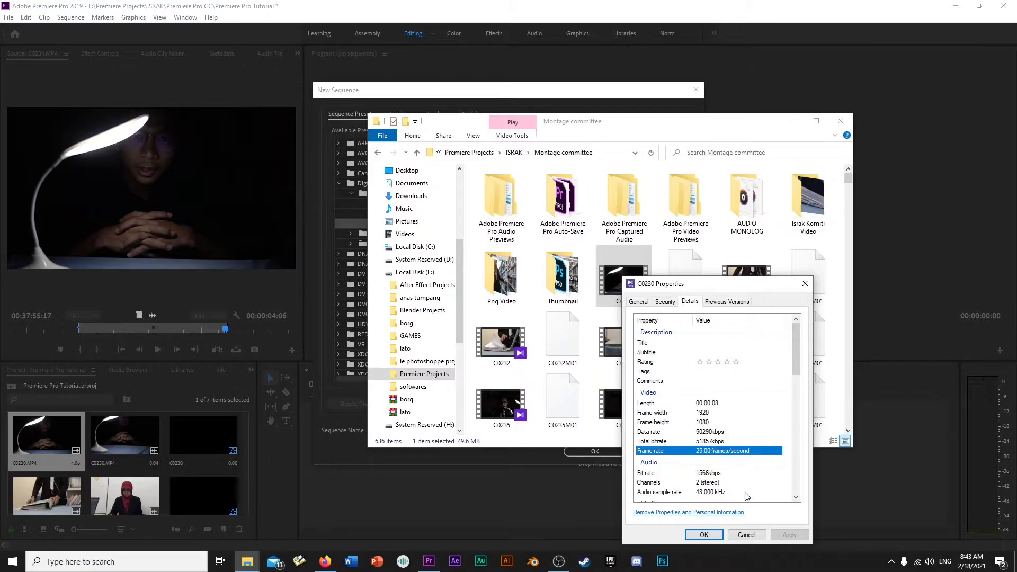
{"action": "left_click", "coordinate": [747, 535]}
{"action": "left_click", "coordinate": [793, 121]}
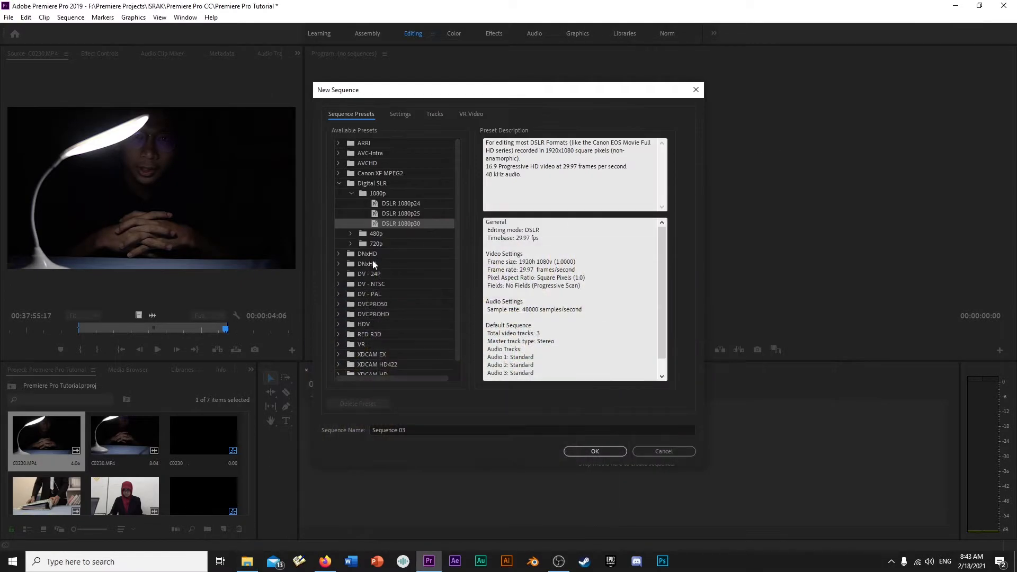
Step: Select the DSLR 1080p25 preset, and compare it with the DSLR 720p24 preset
{"action": "left_click", "coordinate": [402, 213]}
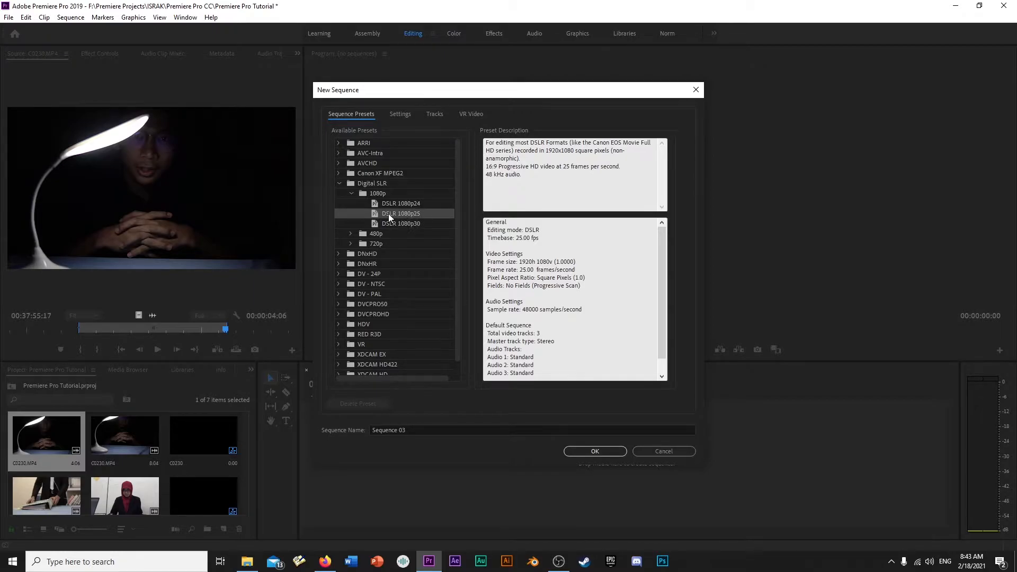
{"action": "left_click", "coordinate": [351, 244]}
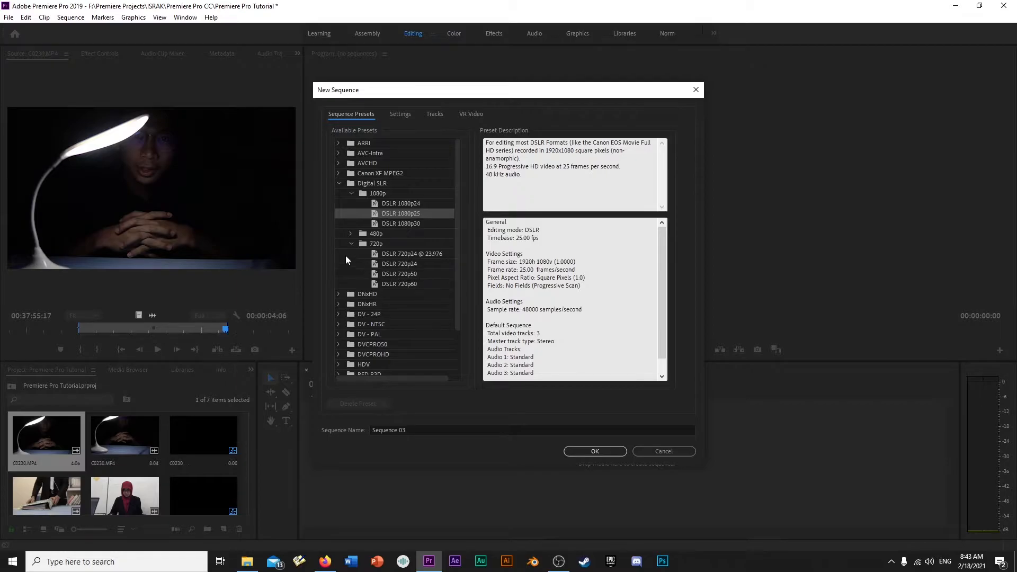
{"action": "left_click", "coordinate": [409, 265]}
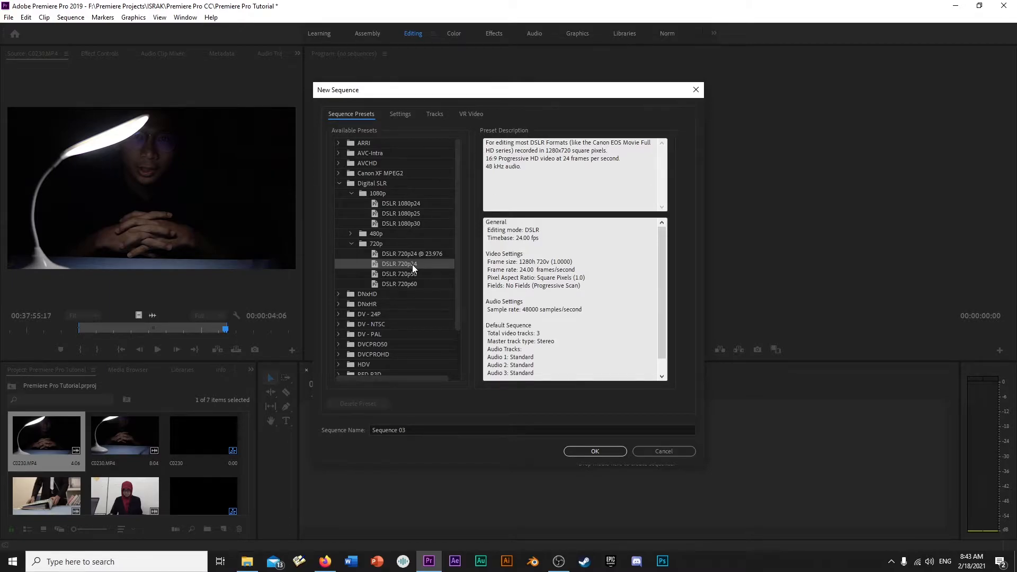
Step: Change the new sequence's timebase to 25.00 frames/second, and return to the available presets
{"action": "left_click", "coordinate": [402, 114]}
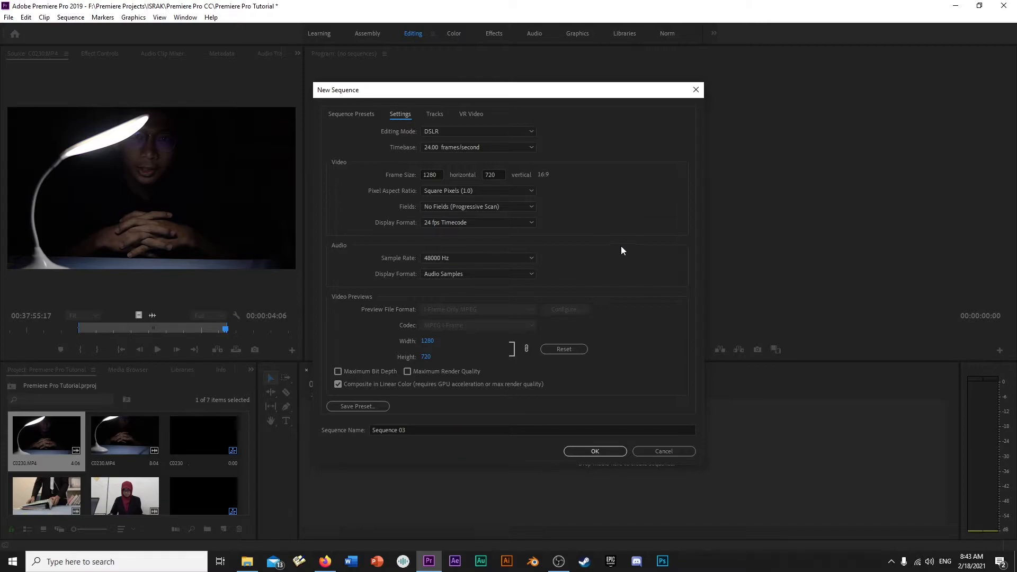
{"action": "left_click", "coordinate": [527, 148]}
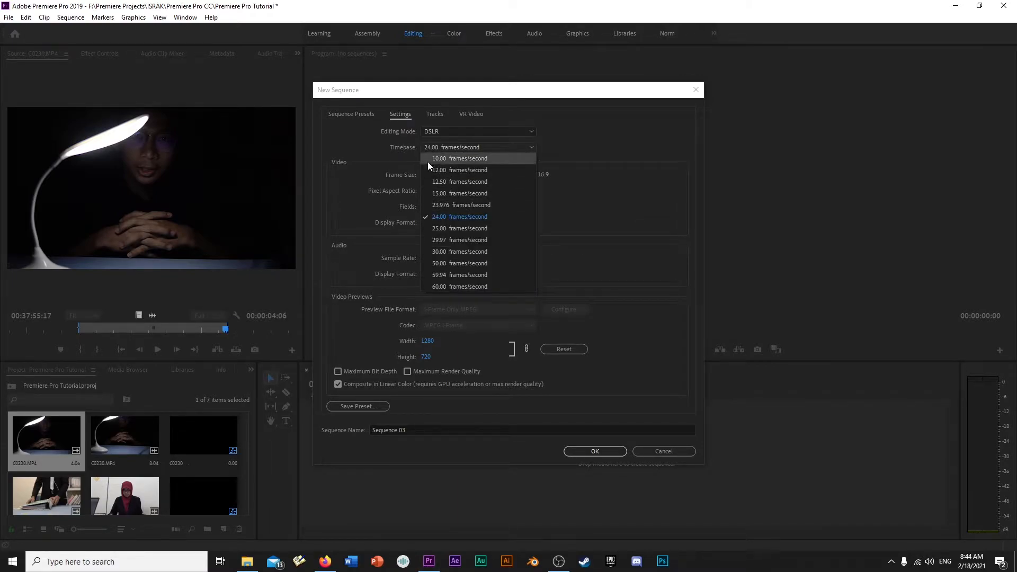
{"action": "left_click", "coordinate": [446, 226]}
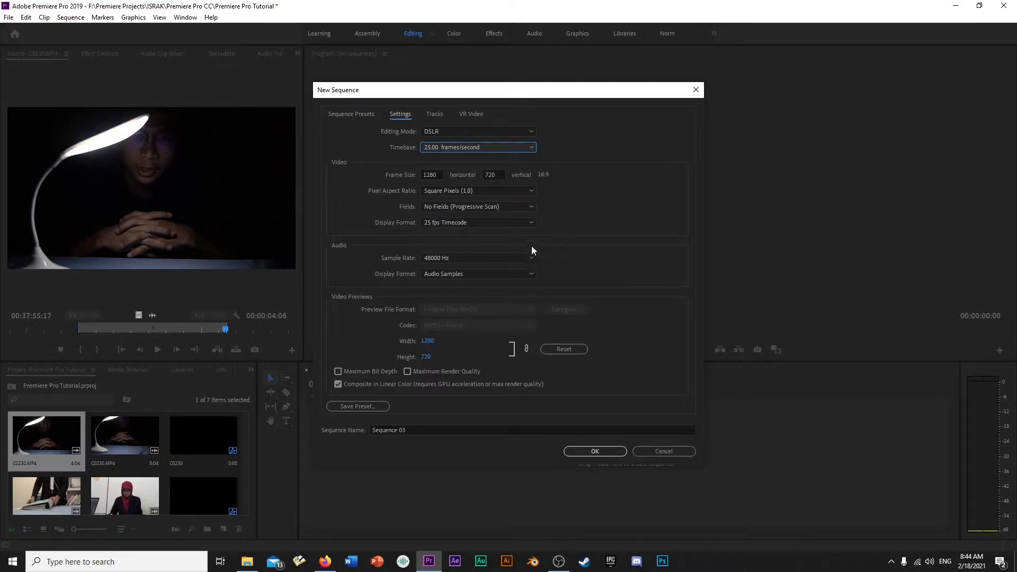
{"action": "left_click", "coordinate": [345, 116]}
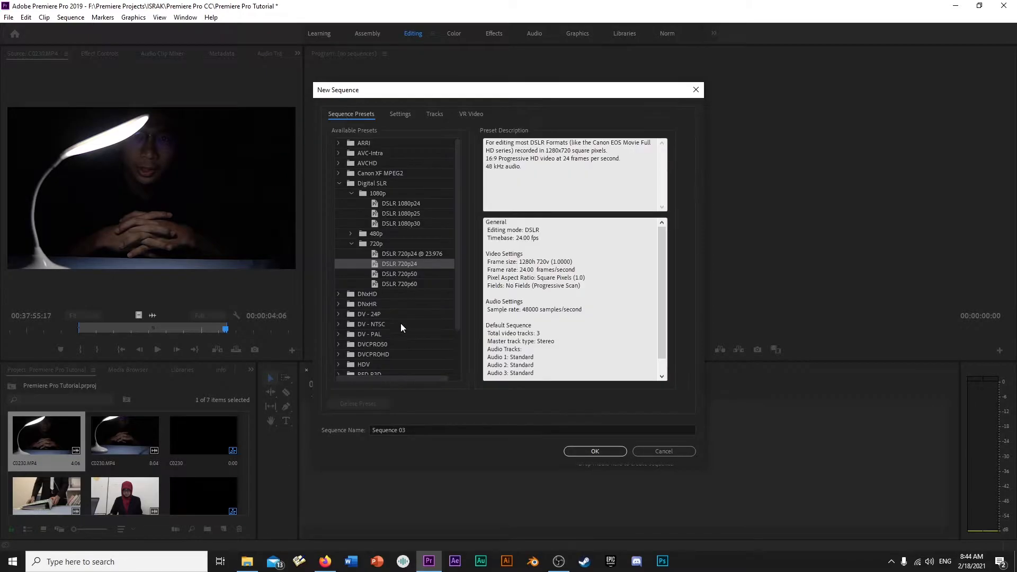
Step: Choose the DSLR 1080p25 preset, check its settings, and create the sequence as Sequence 03
{"action": "left_click", "coordinate": [410, 215]}
{"action": "left_click", "coordinate": [401, 113]}
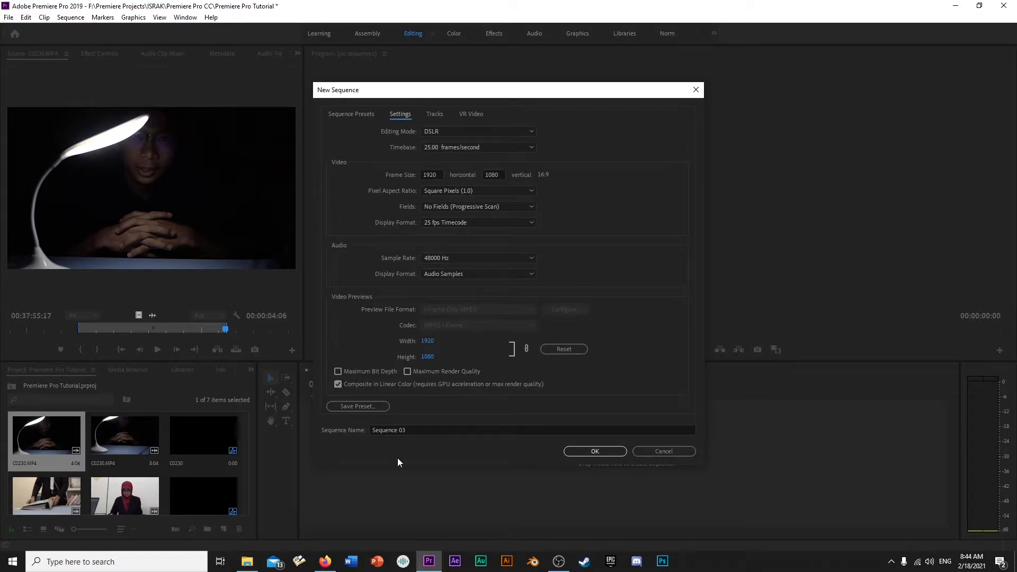
{"action": "left_click", "coordinate": [576, 454]}
{"action": "left_click", "coordinate": [581, 452]}
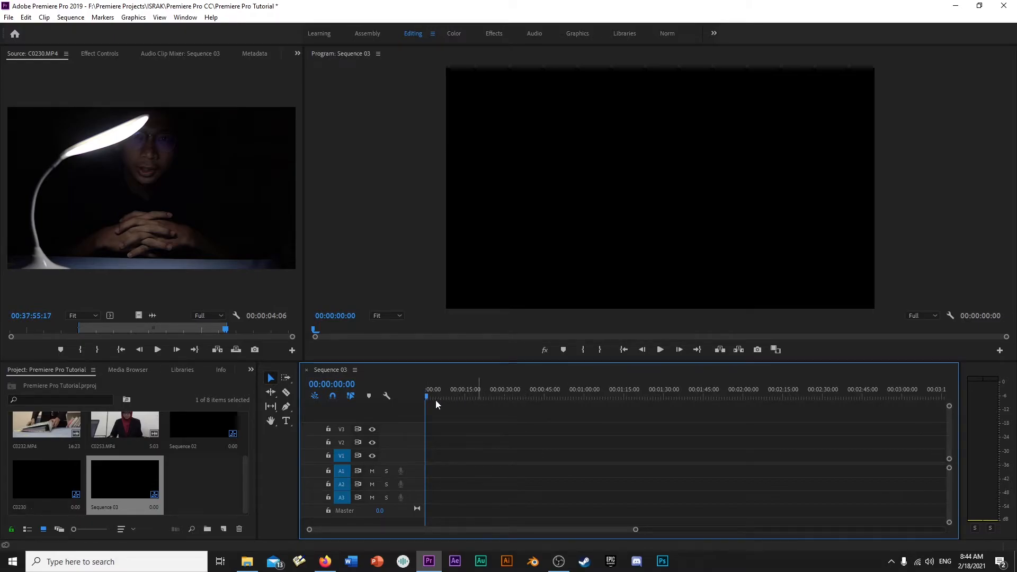
Step: Place the marked C0230.MP4 range at the start of tracks V1 and A1 in Sequence 03
{"action": "left_click_drag", "start_coordinate": [431, 396], "coordinate": [354, 409]}
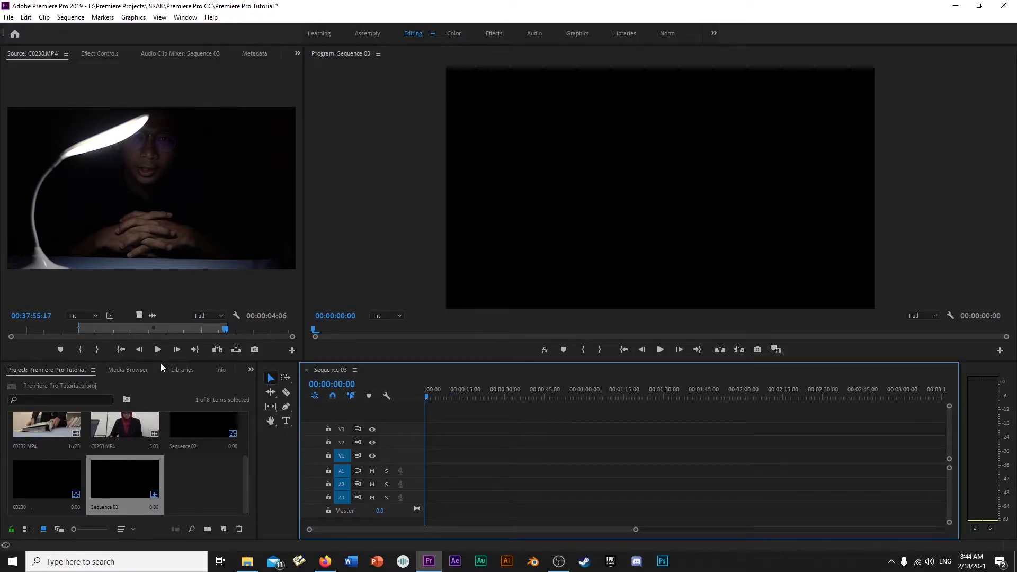
{"action": "left_click", "coordinate": [154, 240]}
{"action": "left_click_drag", "start_coordinate": [399, 399], "coordinate": [431, 469]}
Step: Zoom in on the C0230.MP4 clip in the timeline, and move the playhead to 00:00:00:20
{"action": "mouse_move", "coordinate": [427, 393]}
{"action": "left_mouse_down"}
{"action": "mouse_move", "coordinate": [438, 396]}
{"action": "mouse_move", "coordinate": [430, 400]}
{"action": "left_mouse_up"}
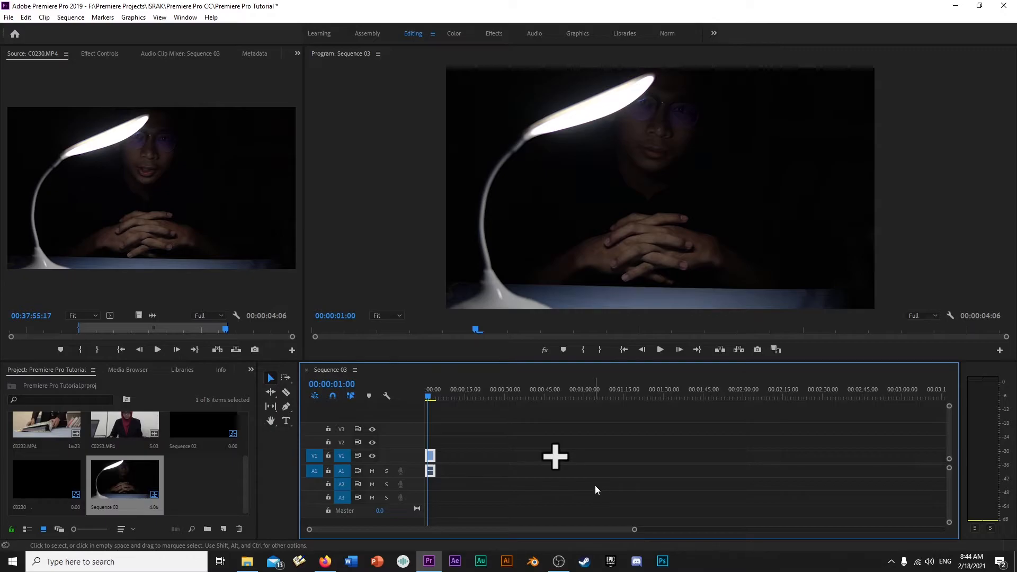
{"action": "key", "text": "equal"}
{"action": "key", "text": "equal"}
{"action": "key", "text": "equal"}
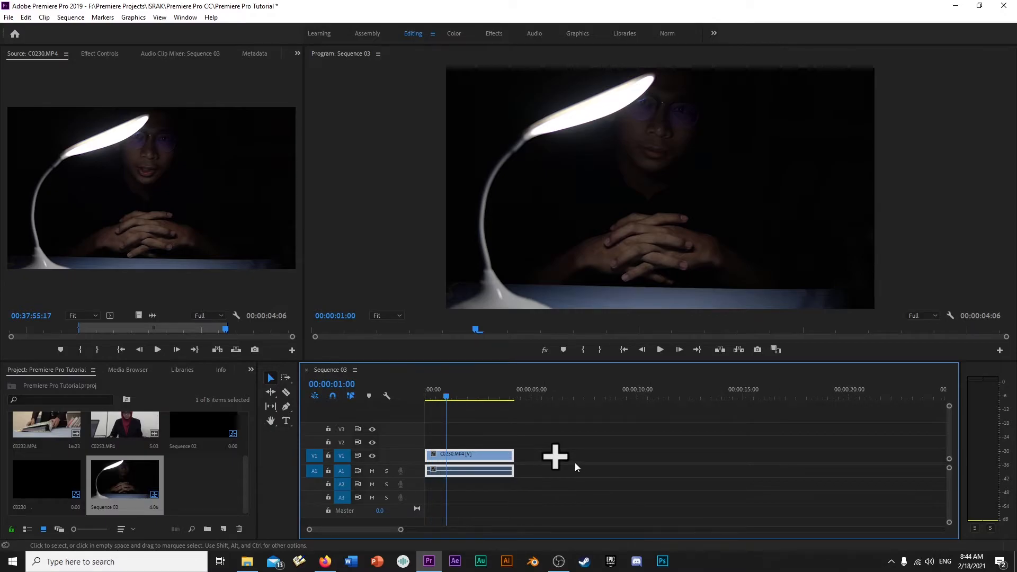
{"action": "key", "text": "equal"}
{"action": "key", "text": "equal"}
{"action": "left_click", "coordinate": [574, 399]}
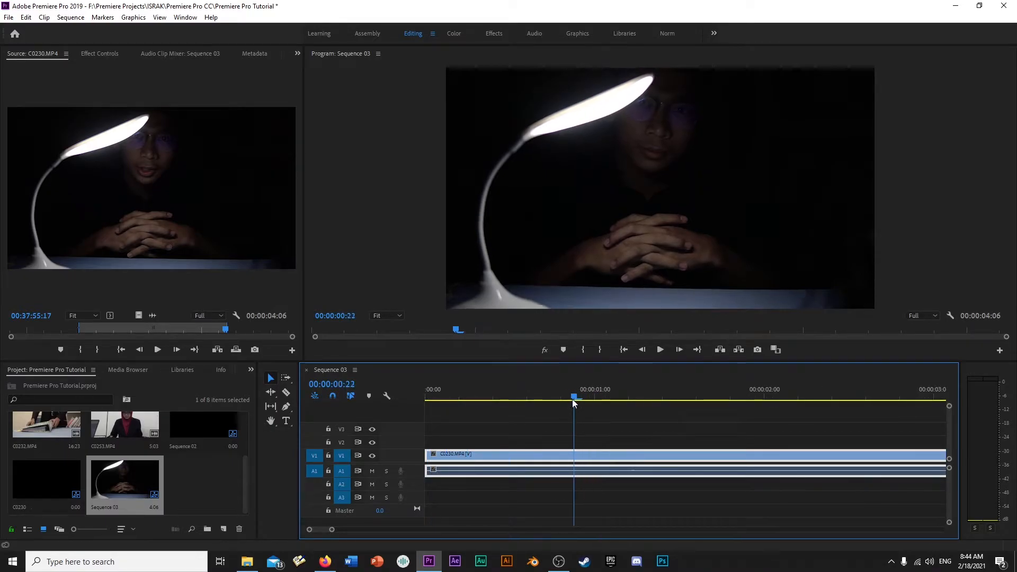
{"action": "left_click_drag", "start_coordinate": [575, 399], "coordinate": [561, 401]}
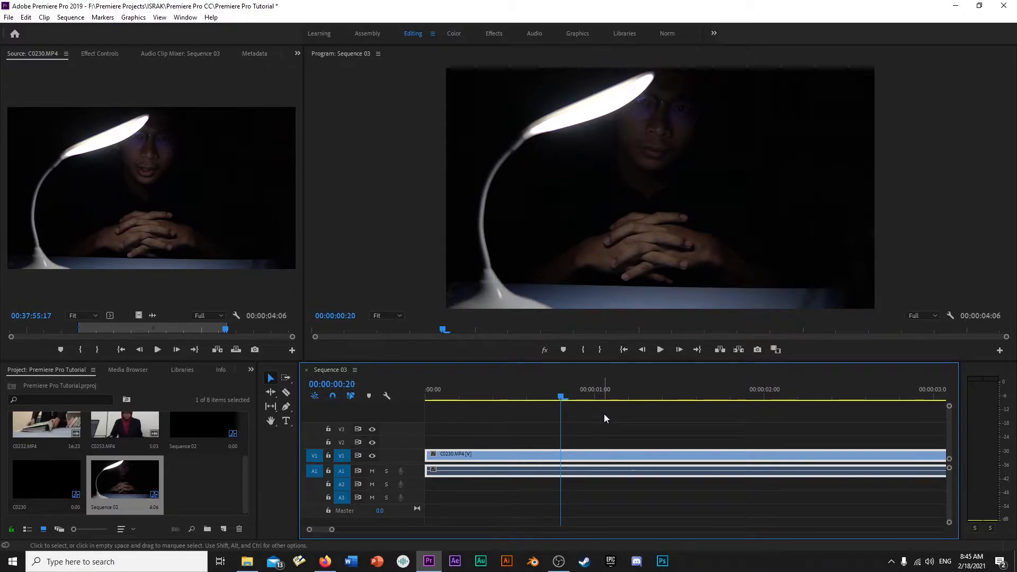
Step: Zoom the timeline out and in repeatedly around the playhead, and move the playhead to 00:00:01:23
{"action": "key", "text": "minus"}
{"action": "key", "text": "minus"}
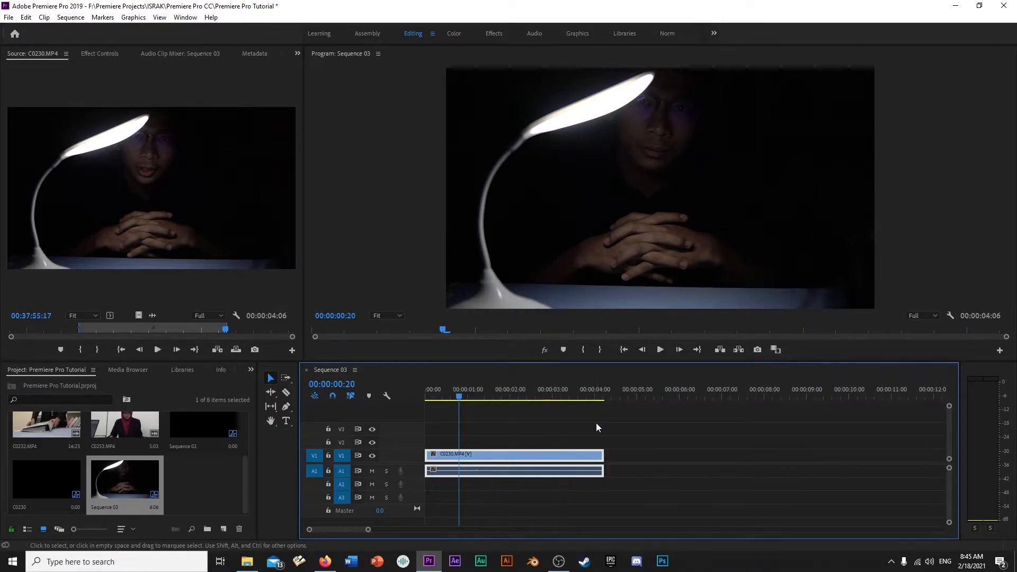
{"action": "key", "text": "equal"}
{"action": "key", "text": "equal"}
{"action": "key", "text": "equal"}
{"action": "key", "text": "minus"}
{"action": "key", "text": "minus"}
{"action": "key", "text": "minus"}
{"action": "key", "text": "equal"}
{"action": "key", "text": "equal"}
{"action": "key", "text": "equal"}
{"action": "left_click_drag", "start_coordinate": [562, 404], "coordinate": [615, 428]}
{"action": "key", "text": "minus"}
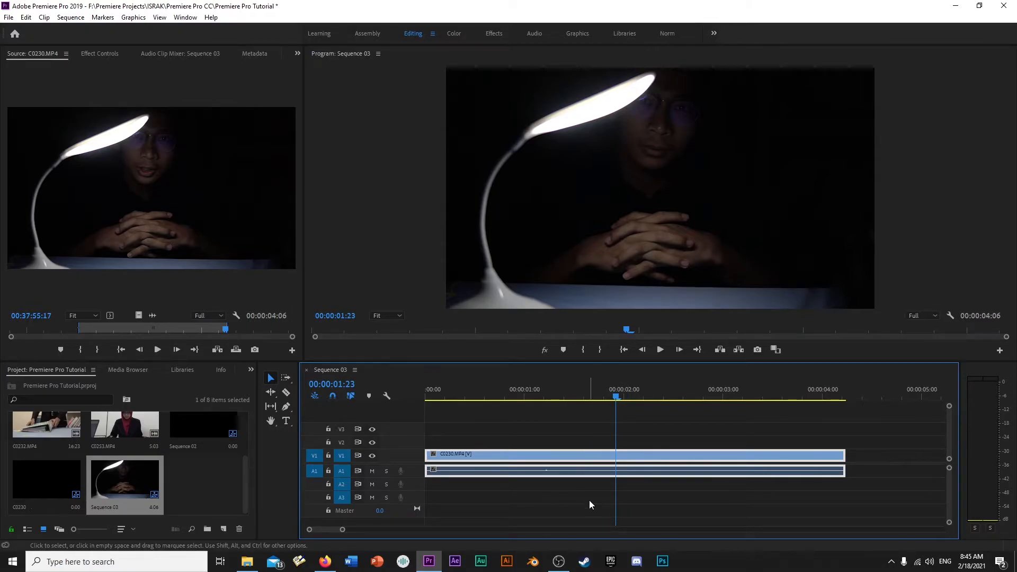
Step: Cut the C0230.MP4 clip at two points, the second at 00:00:02:22, to isolate a middle segment
{"action": "left_click_drag", "start_coordinate": [636, 406], "coordinate": [565, 413]}
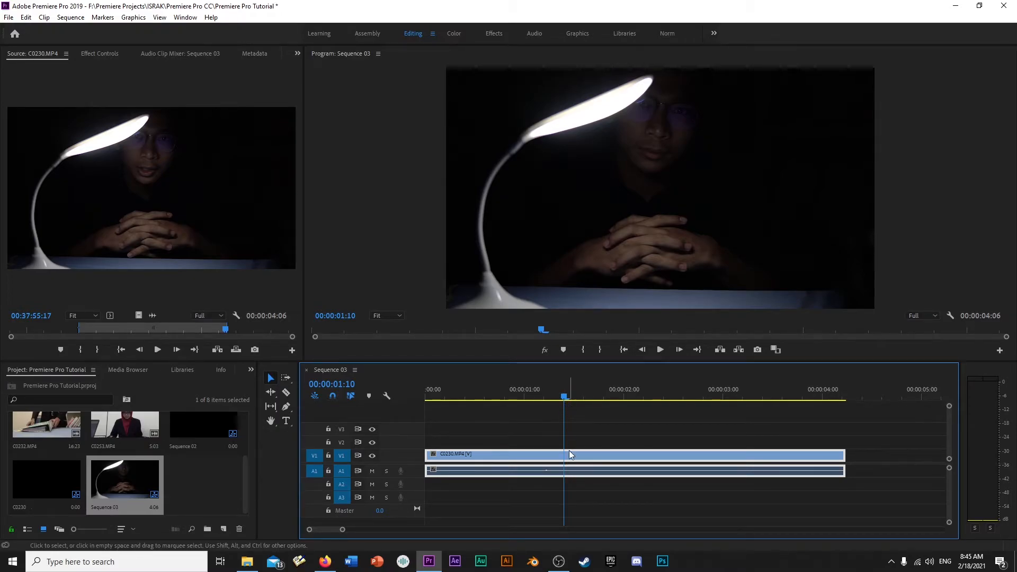
{"action": "left_click", "coordinate": [569, 395]}
{"action": "mouse_move", "coordinate": [568, 395]}
{"action": "left_mouse_down"}
{"action": "mouse_move", "coordinate": [685, 400]}
{"action": "mouse_move", "coordinate": [570, 410]}
{"action": "left_mouse_up"}
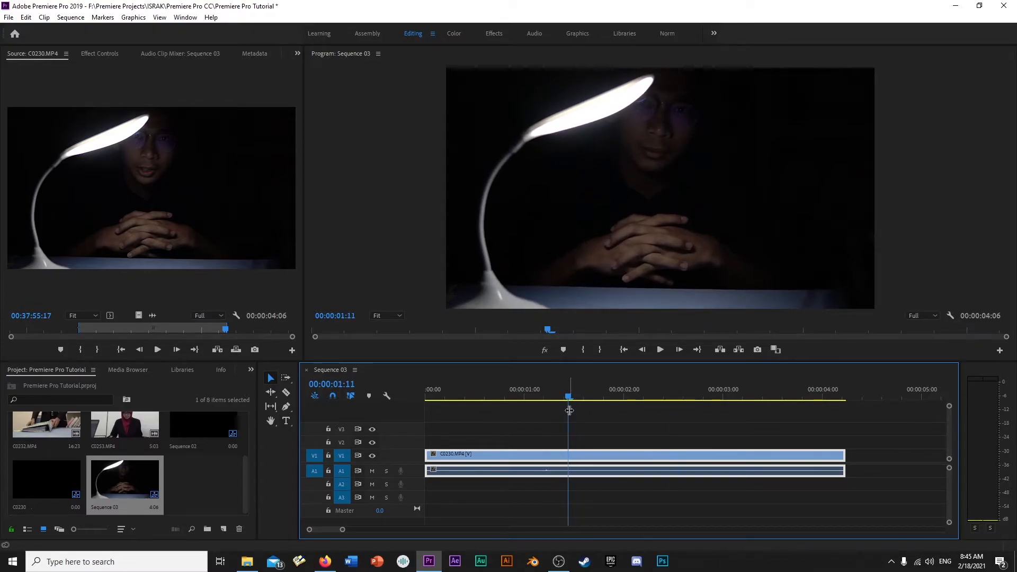
{"action": "left_click_drag", "start_coordinate": [568, 398], "coordinate": [608, 418]}
{"action": "left_click_drag", "start_coordinate": [707, 422], "coordinate": [709, 392]}
{"action": "key", "text": "ctrl+k"}
{"action": "key", "text": "ctrl+k"}
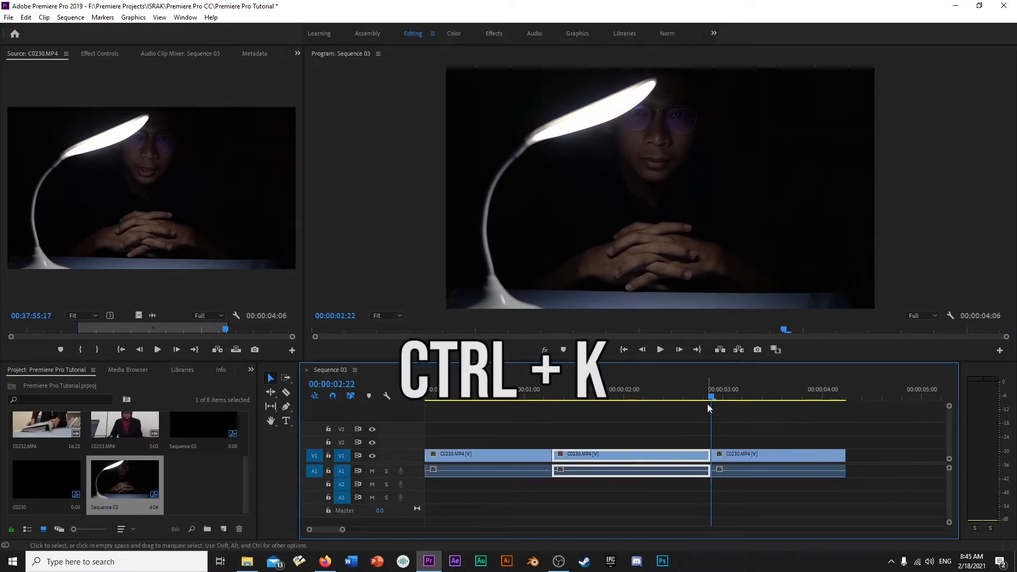
Step: Delete the middle segment, and move the last segment against the first to close the gap
{"action": "key", "text": "Delete"}
{"action": "left_click", "coordinate": [755, 453]}
{"action": "left_click_drag", "start_coordinate": [755, 453], "coordinate": [597, 454]}
{"action": "left_click_drag", "start_coordinate": [558, 393], "coordinate": [774, 426]}
Step: Undo the segment move, the deletion and both cuts on the C0230.MP4 clip
{"action": "key", "text": "ctrl+z"}
{"action": "key", "text": "ctrl+z"}
{"action": "key", "text": "ctrl+z"}
{"action": "key", "text": "ctrl+z"}
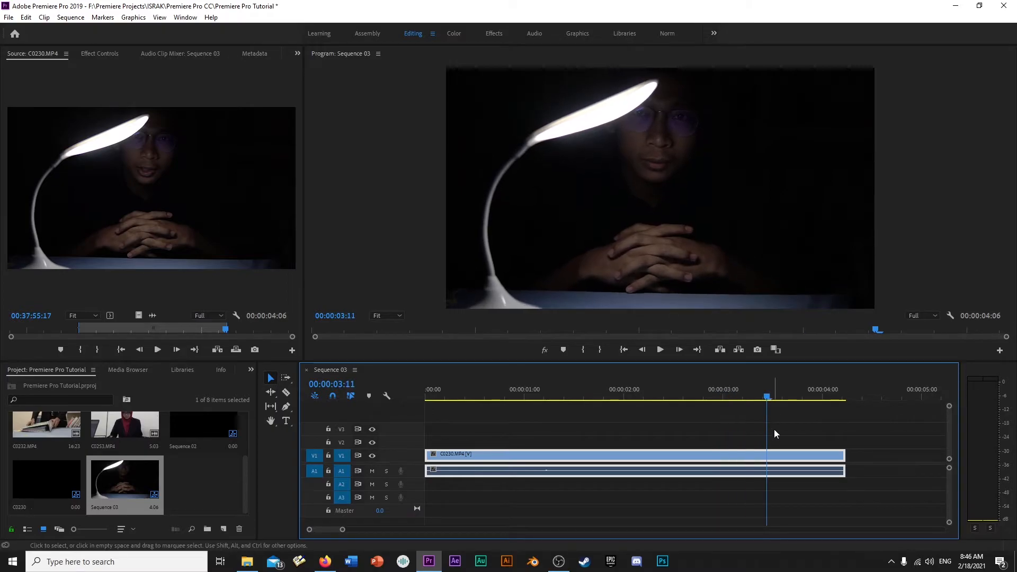
Step: Cut the clip at 00:00:03:11 and delete the part after the cut, and undo the deletion
{"action": "key", "text": "ctrl+k"}
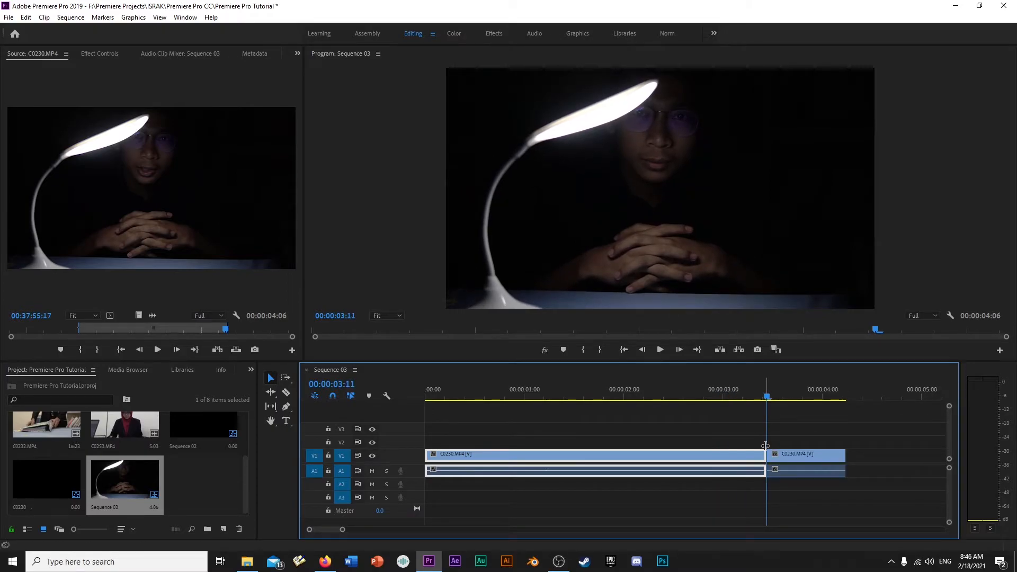
{"action": "left_click", "coordinate": [806, 459]}
{"action": "key", "text": "Delete"}
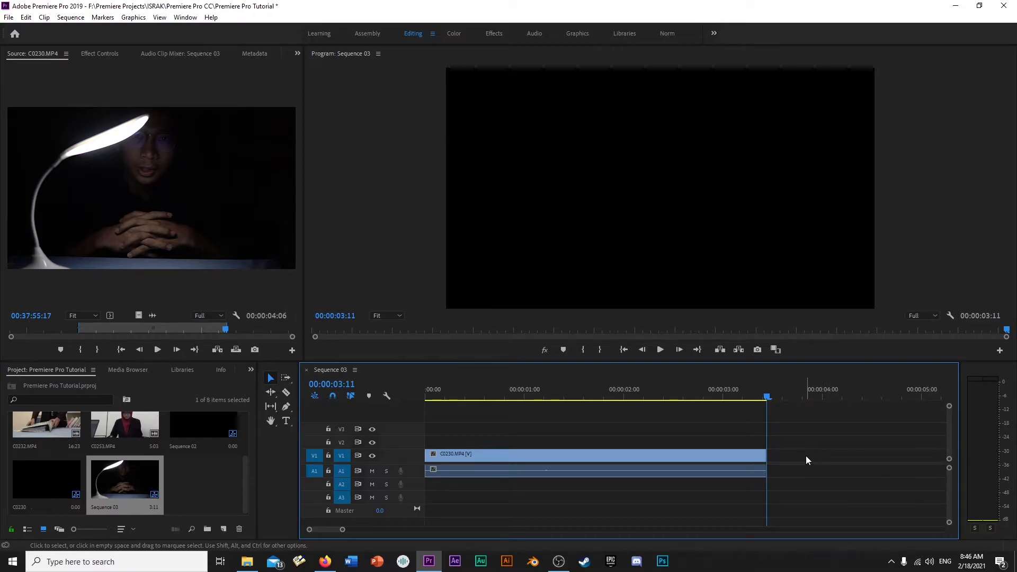
{"action": "key", "text": "ctrl+z"}
Step: Shorten the C0230.MP4 clip by trimming its end back to just past 00:00:02:00
{"action": "mouse_move", "coordinate": [766, 399]}
{"action": "left_mouse_down"}
{"action": "mouse_move", "coordinate": [742, 405]}
{"action": "mouse_move", "coordinate": [762, 400]}
{"action": "left_mouse_up"}
{"action": "left_click_drag", "start_coordinate": [843, 457], "coordinate": [643, 455]}
{"action": "left_click_drag", "start_coordinate": [606, 396], "coordinate": [631, 402]}
Step: Extend the end of the C0230.MP4 clip to 00:00:04:09, and preview the restored part
{"action": "left_click_drag", "start_coordinate": [642, 455], "coordinate": [861, 455]}
{"action": "key", "text": "space"}
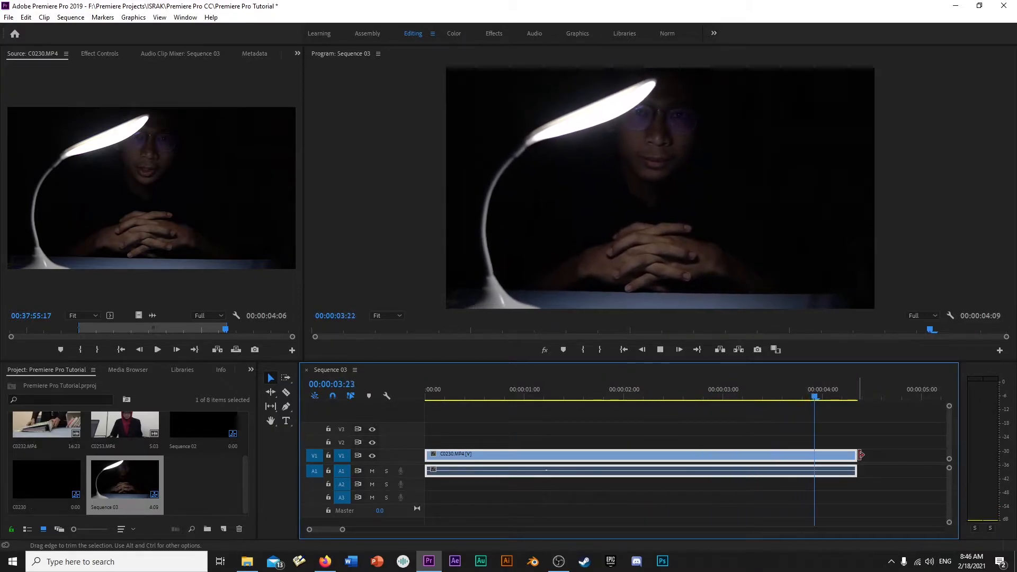
{"action": "left_click_drag", "start_coordinate": [837, 396], "coordinate": [727, 403]}
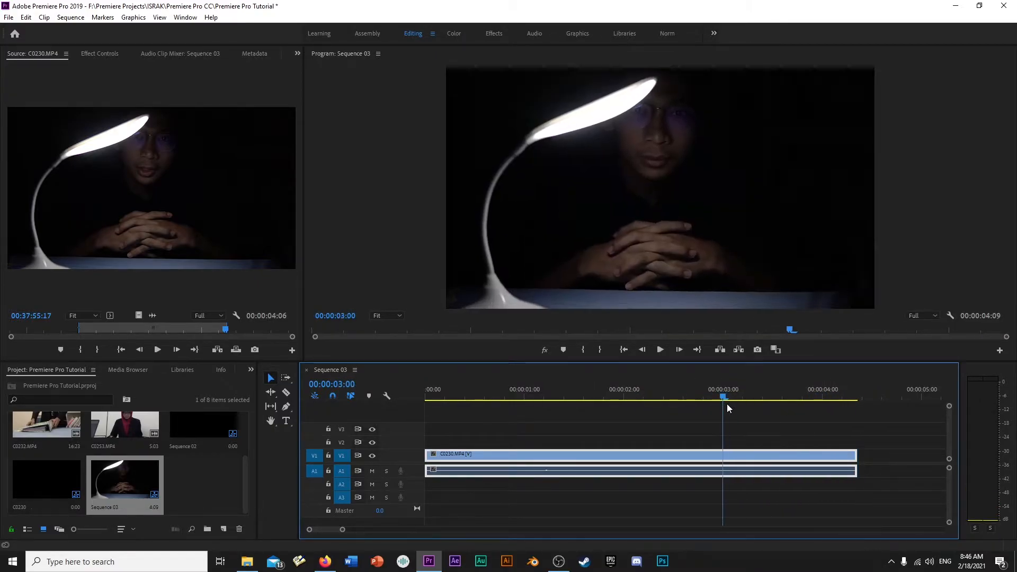
Step: Trim the start of the C0230.MP4 clip to 00:00:01:00 and preview the new beginning
{"action": "left_click", "coordinate": [525, 391]}
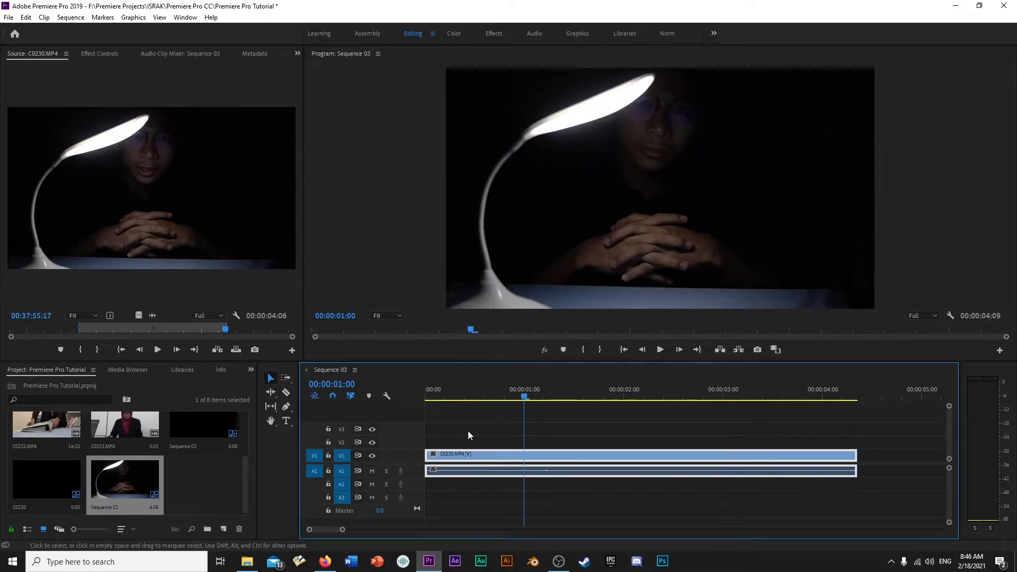
{"action": "left_click_drag", "start_coordinate": [430, 456], "coordinate": [529, 455]}
{"action": "left_click_drag", "start_coordinate": [521, 393], "coordinate": [534, 404]}
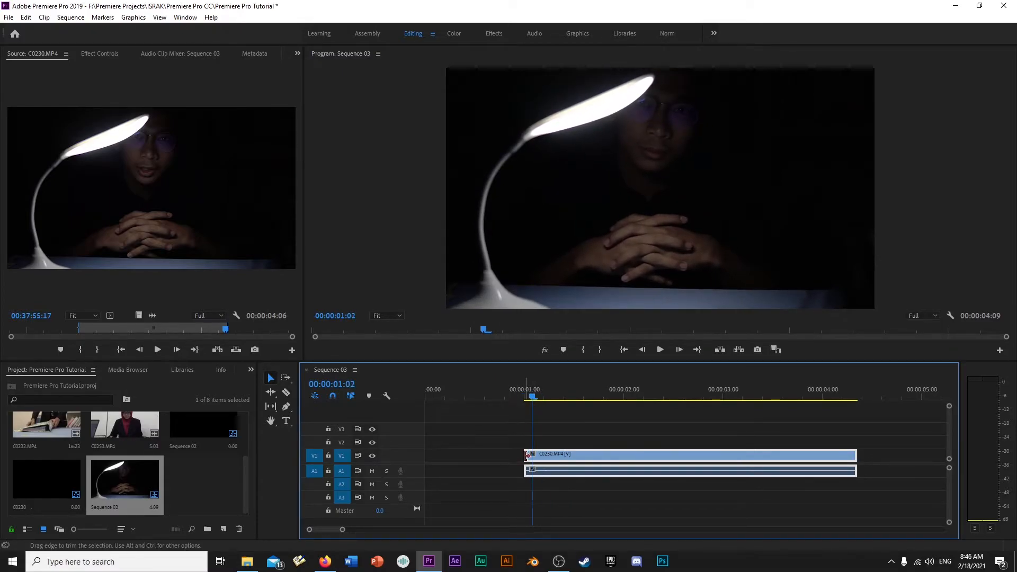
Step: Extend the start of the C0230.MP4 clip back to the beginning of the sequence, and place the playhead at 00:00:01:05
{"action": "left_click_drag", "start_coordinate": [523, 455], "coordinate": [397, 453]}
{"action": "left_click_drag", "start_coordinate": [524, 391], "coordinate": [563, 398]}
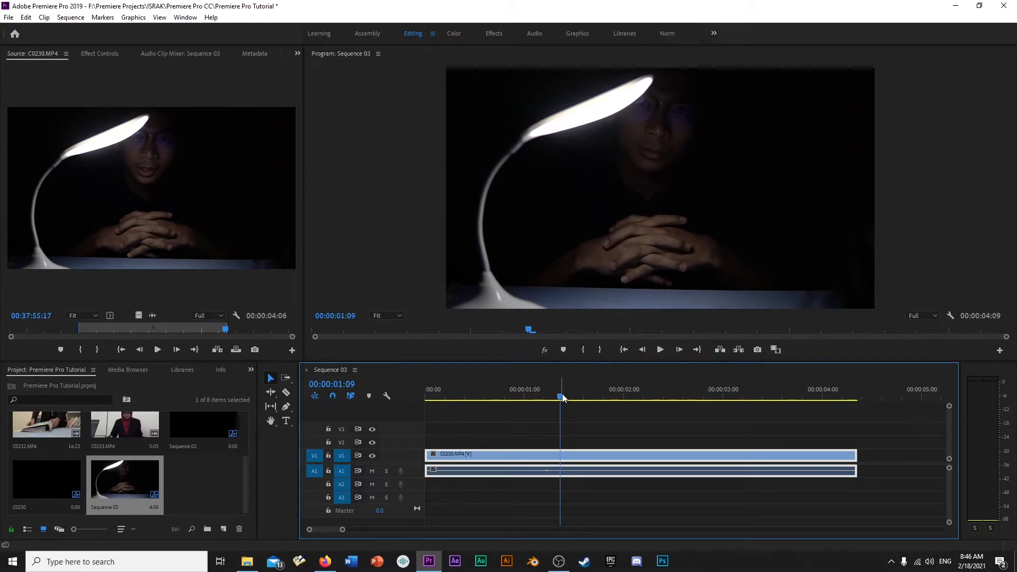
{"action": "left_click_drag", "start_coordinate": [562, 398], "coordinate": [554, 399]}
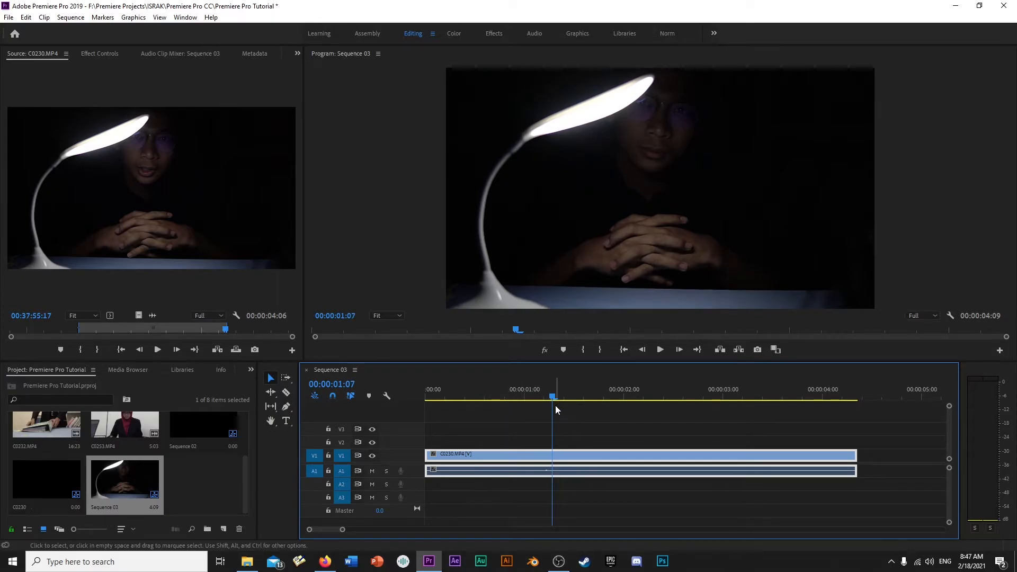
{"action": "mouse_move", "coordinate": [553, 390]}
{"action": "left_mouse_down"}
{"action": "mouse_move", "coordinate": [685, 386]}
{"action": "mouse_move", "coordinate": [542, 396]}
{"action": "left_mouse_up"}
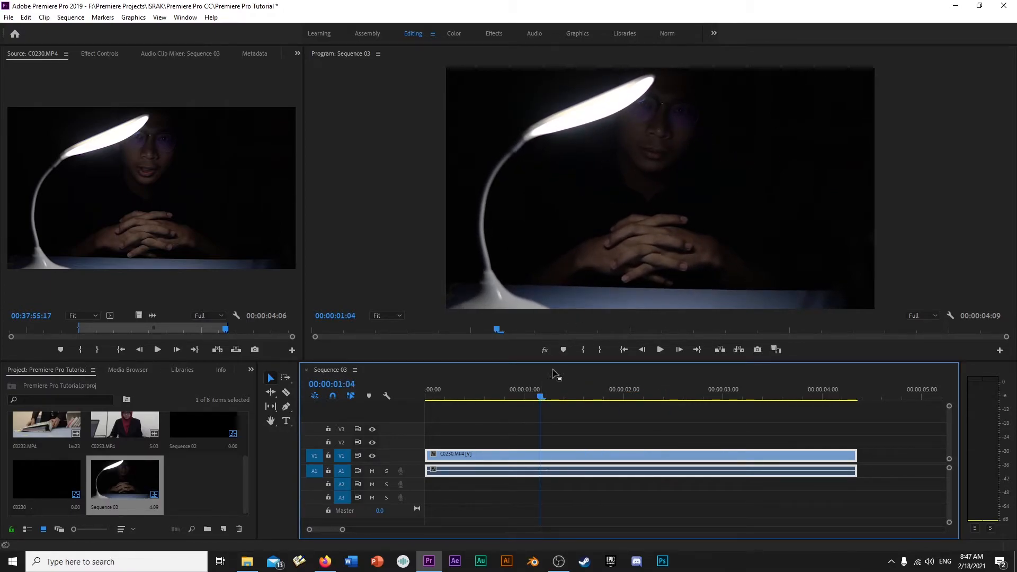
{"action": "key", "text": "Right"}
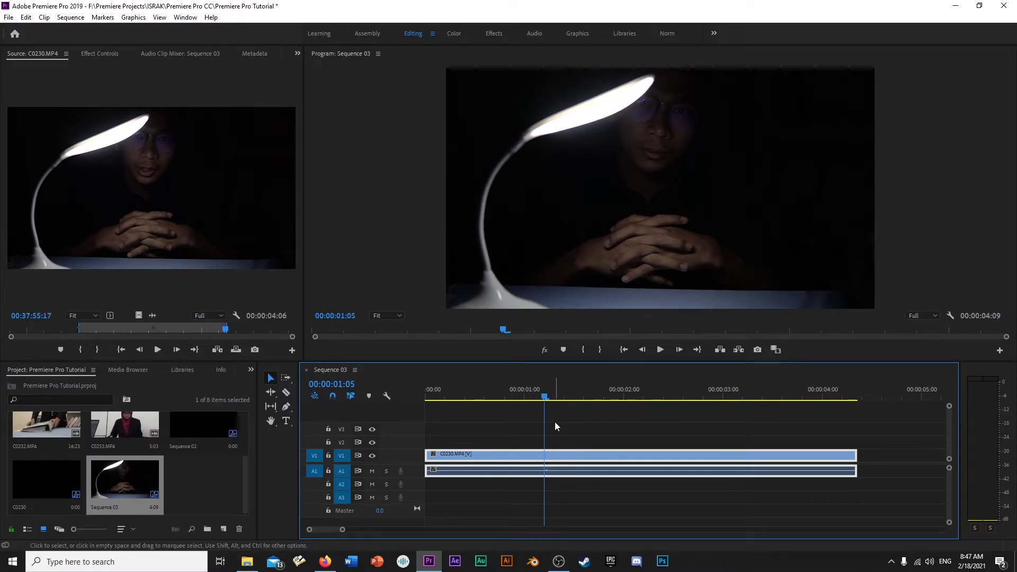
Step: Create a new legacy title named "Tutorial Title"
{"action": "left_click", "coordinate": [8, 18]}
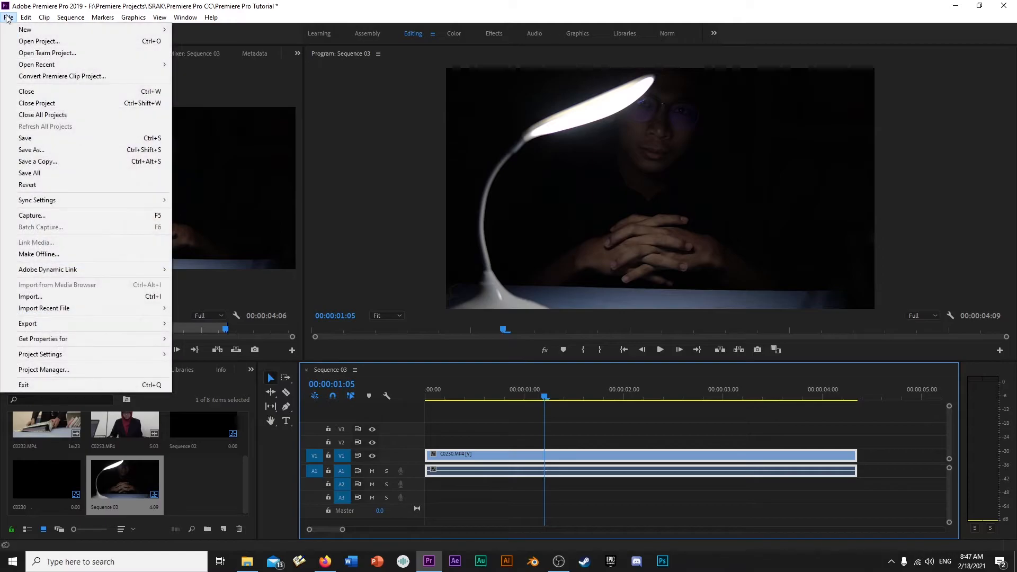
{"action": "mouse_move", "coordinate": [10, 33]}
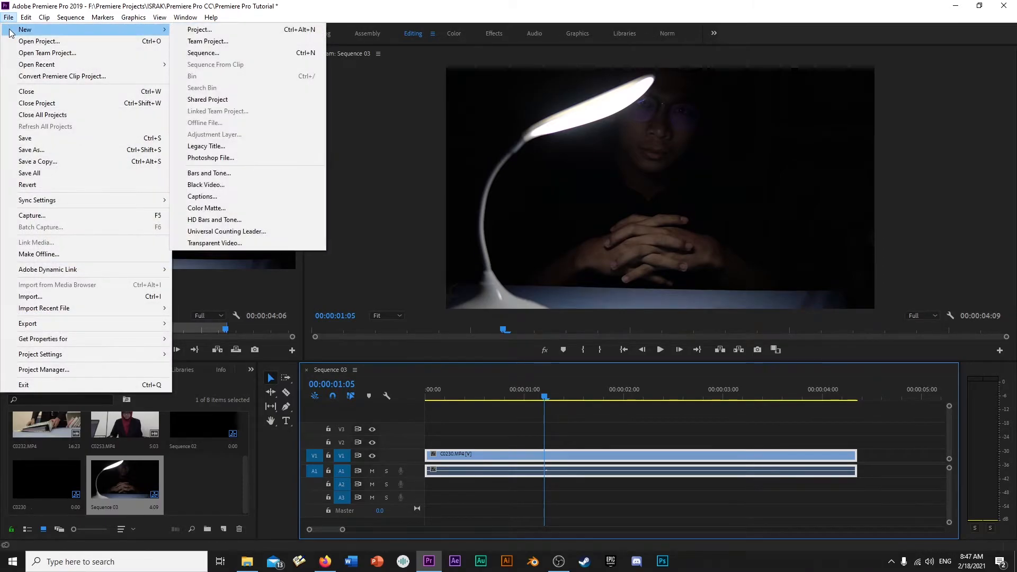
{"action": "left_click", "coordinate": [234, 151]}
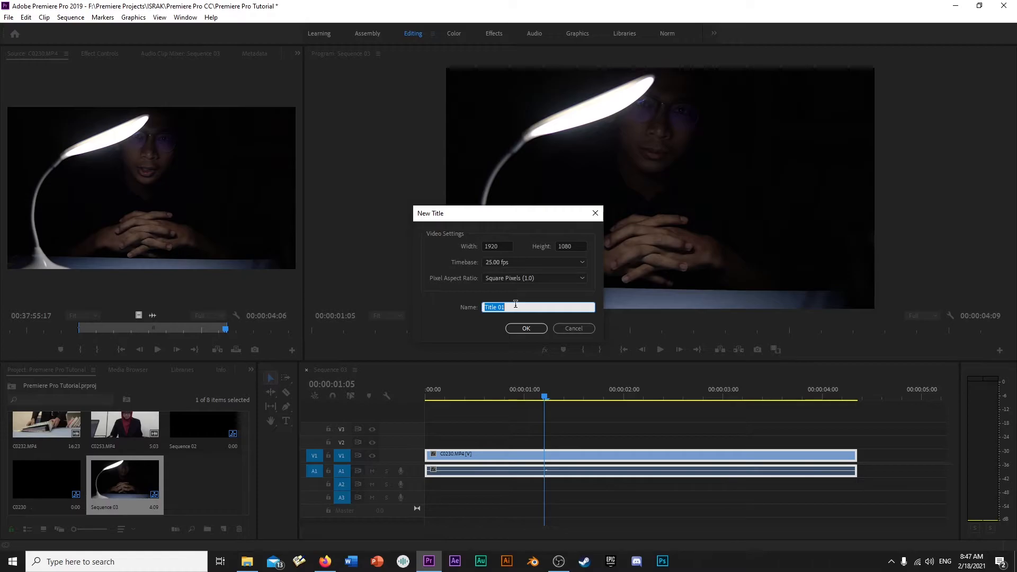
{"action": "type", "text": "Tutorial Title"}
{"action": "left_click", "coordinate": [526, 329]}
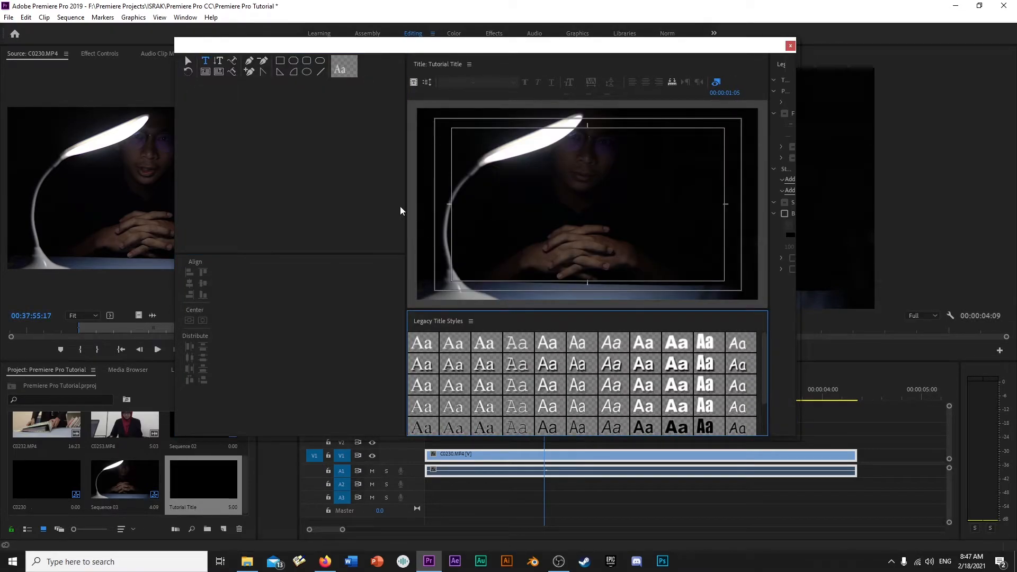
Step: Narrow the title tools area, widen the title properties area, and move the title window to a clearer spot
{"action": "left_click_drag", "start_coordinate": [405, 210], "coordinate": [267, 209]}
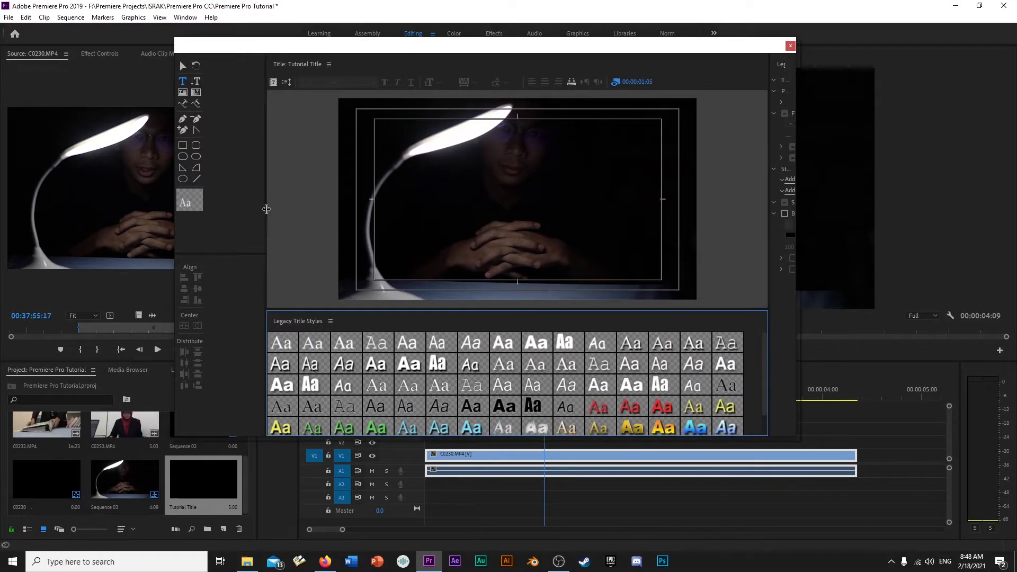
{"action": "left_click_drag", "start_coordinate": [772, 221], "coordinate": [689, 242]}
{"action": "left_click_drag", "start_coordinate": [660, 52], "coordinate": [740, 94]}
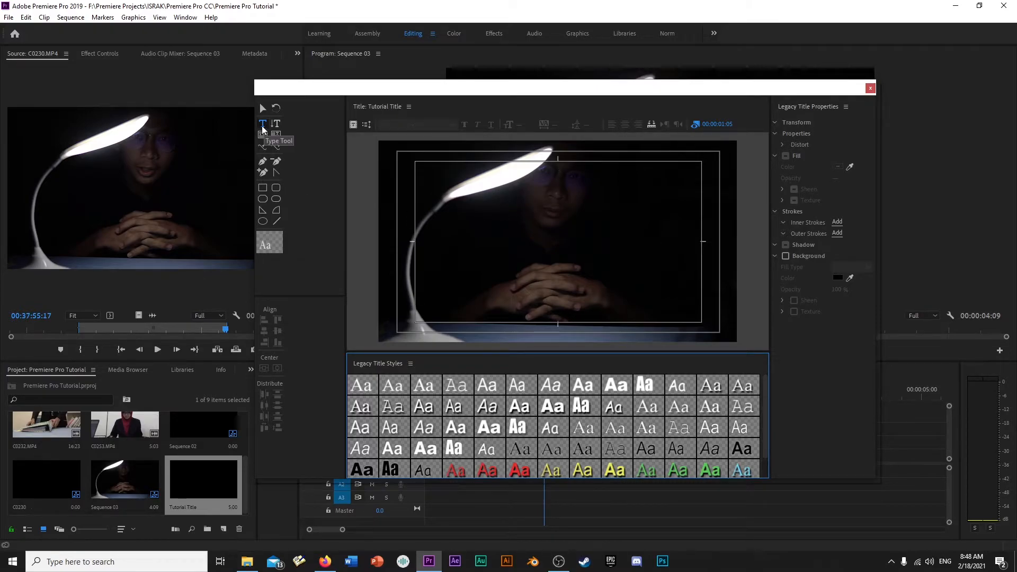
Step: Draw an area text box in the middle of the title frame and enter "Premiere Pro Tutorial"
{"action": "left_click", "coordinate": [269, 138]}
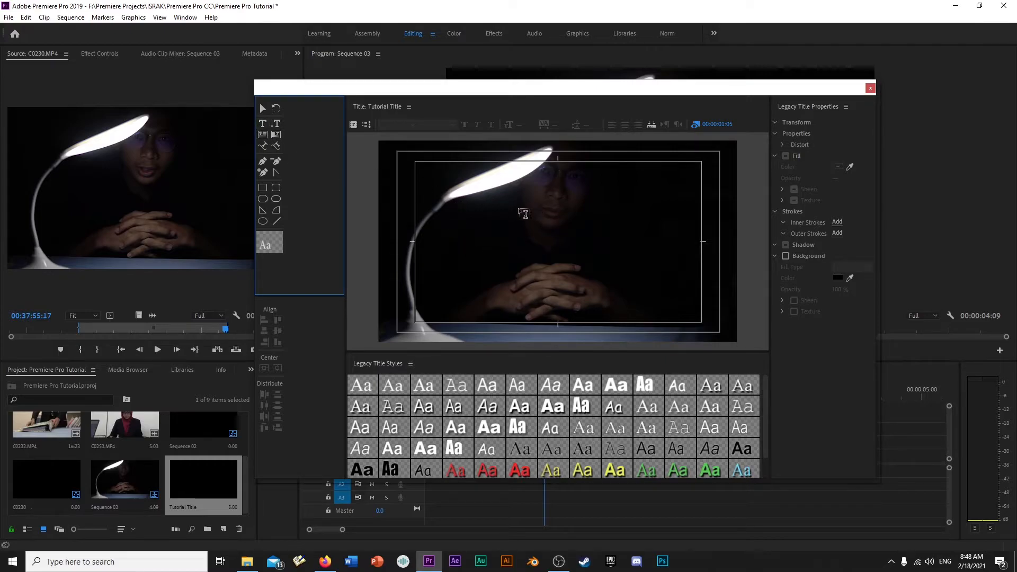
{"action": "left_click", "coordinate": [510, 205]}
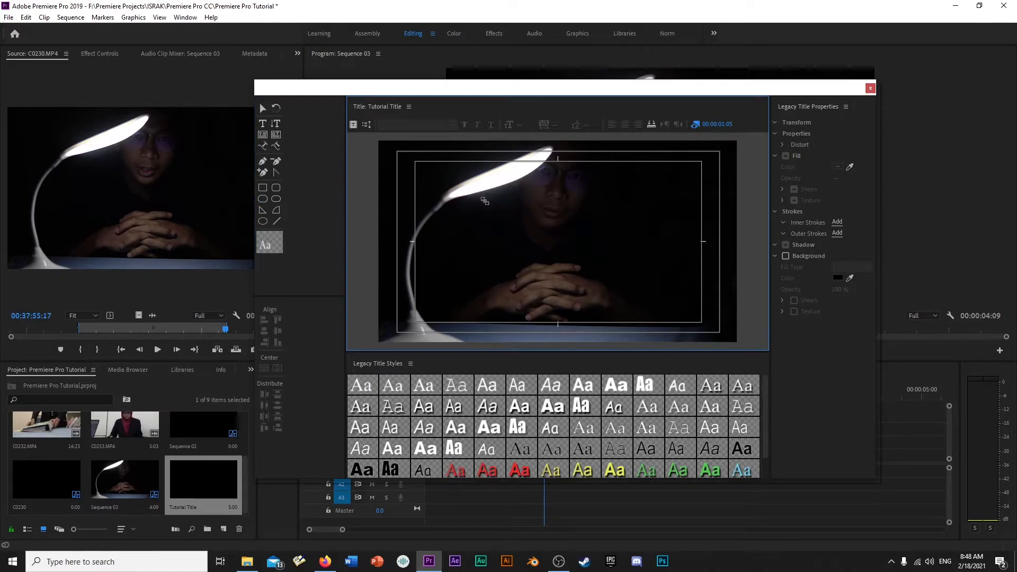
{"action": "left_click_drag", "start_coordinate": [484, 201], "coordinate": [648, 266]}
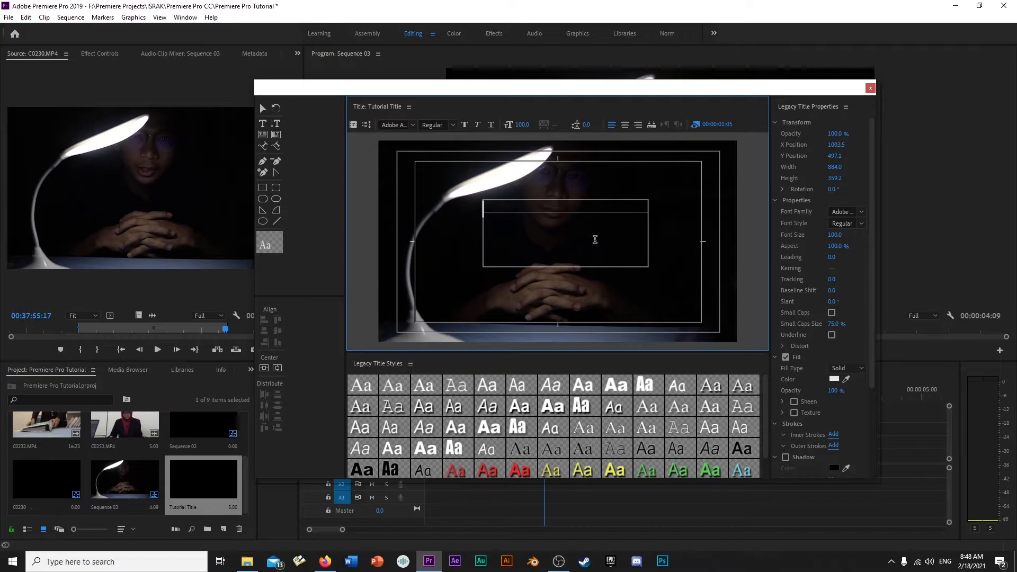
{"action": "type", "text": "Premiere"}
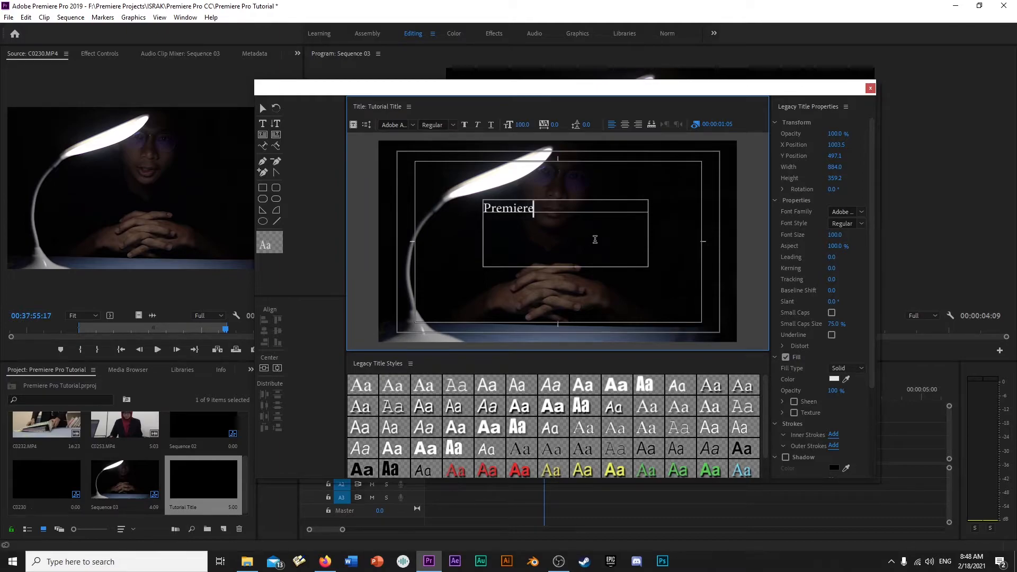
{"action": "type", "text": " Pro Tutorial"}
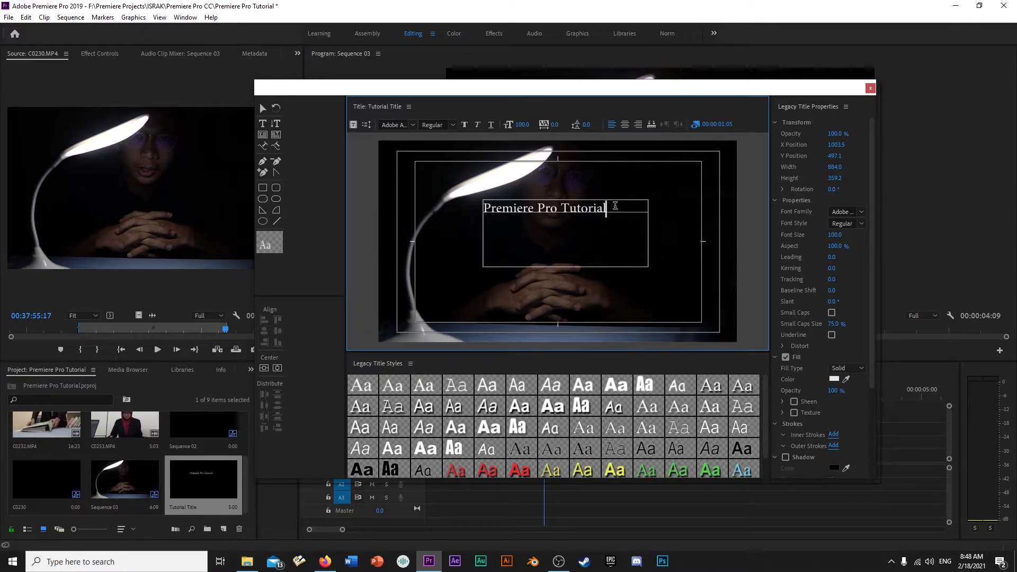
Step: Set the title text's font to Bebas Neue and its font size to 282
{"action": "left_click_drag", "start_coordinate": [530, 218], "coordinate": [483, 201]}
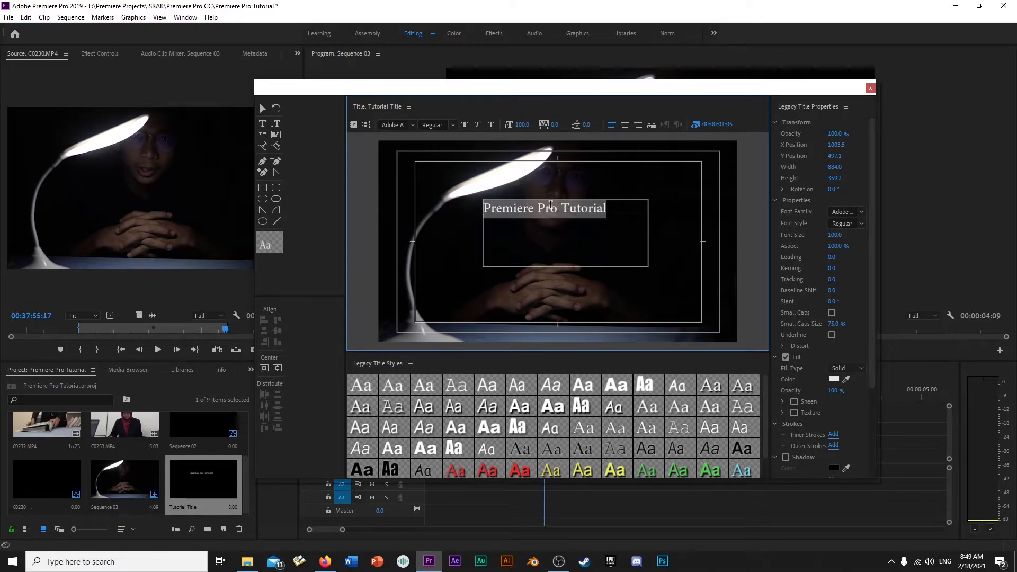
{"action": "left_click", "coordinate": [387, 125]}
{"action": "type", "text": "Bebas"}
{"action": "key", "text": "Return"}
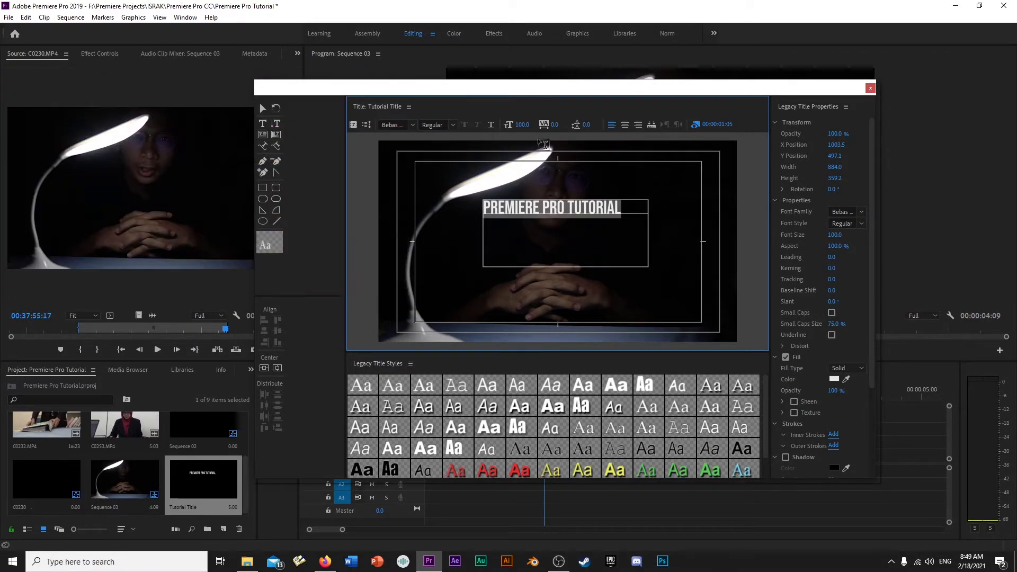
{"action": "left_click_drag", "start_coordinate": [519, 128], "coordinate": [615, 127]}
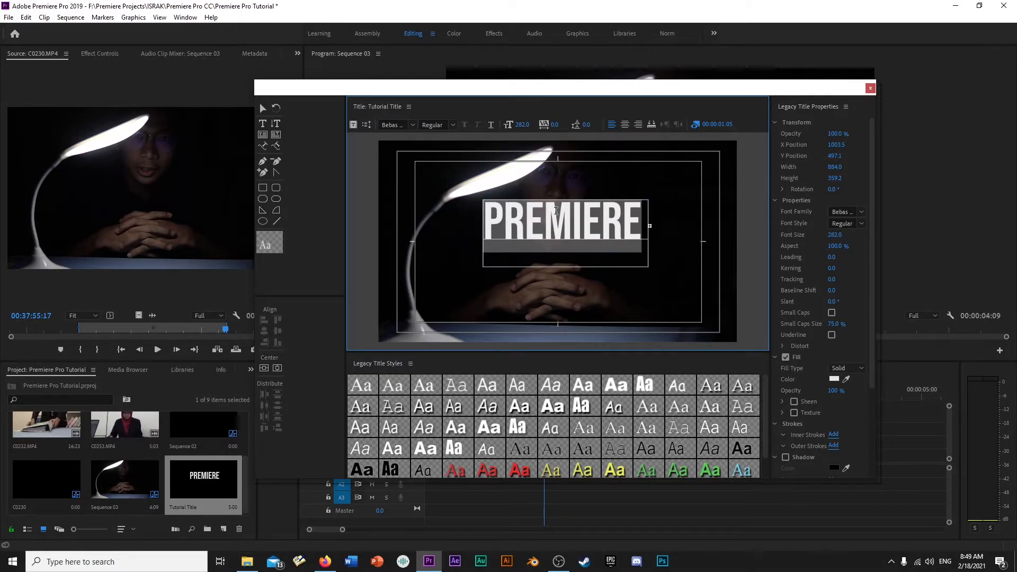
Step: Enlarge the text box to about 1292 by 594 so all the words fit, and recentre it in the frame
{"action": "key", "text": "ctrl"}
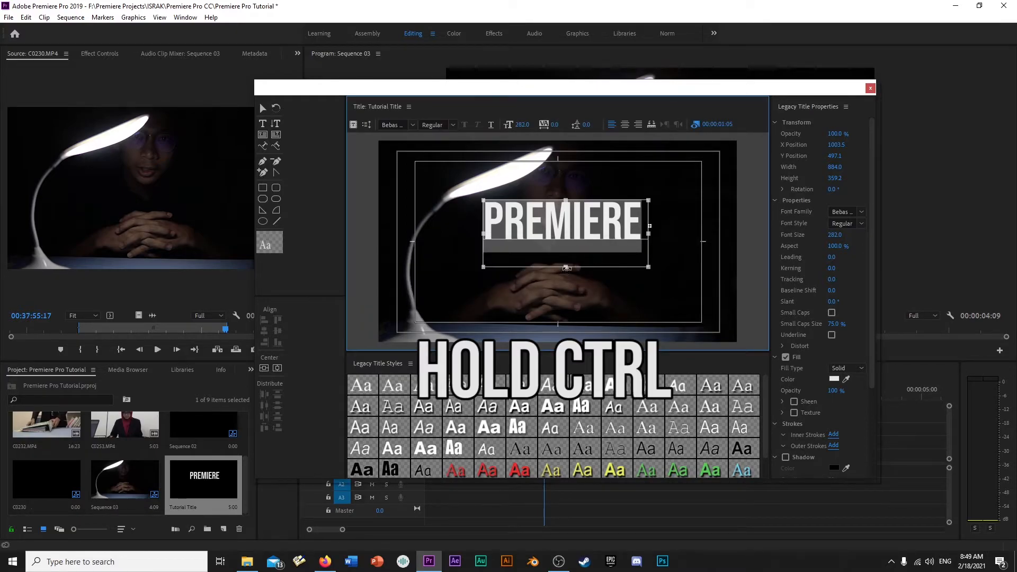
{"action": "left_click_drag", "start_coordinate": [565, 267], "coordinate": [564, 311]}
{"action": "left_click_drag", "start_coordinate": [647, 256], "coordinate": [724, 256]}
{"action": "left_click_drag", "start_coordinate": [635, 254], "coordinate": [590, 240]}
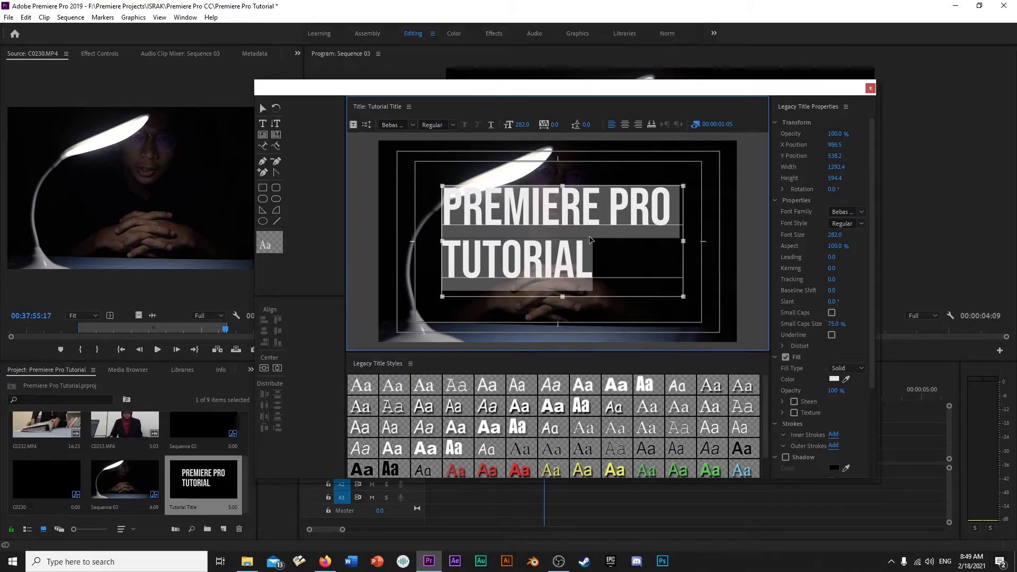
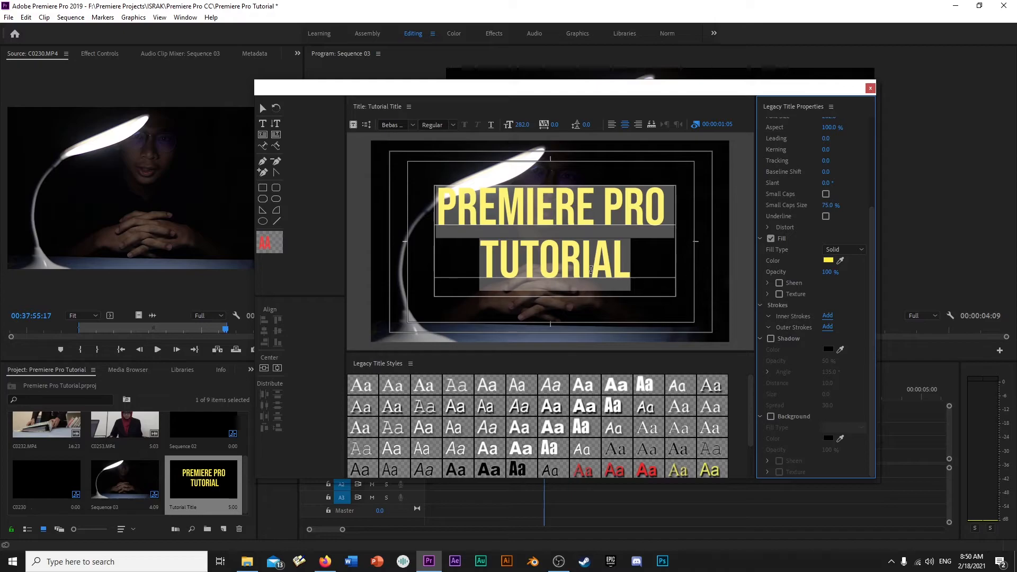
Step: Turn on the shadow for the yellow "PREMIERE PRO TUTORIAL" text
{"action": "left_click", "coordinate": [641, 257]}
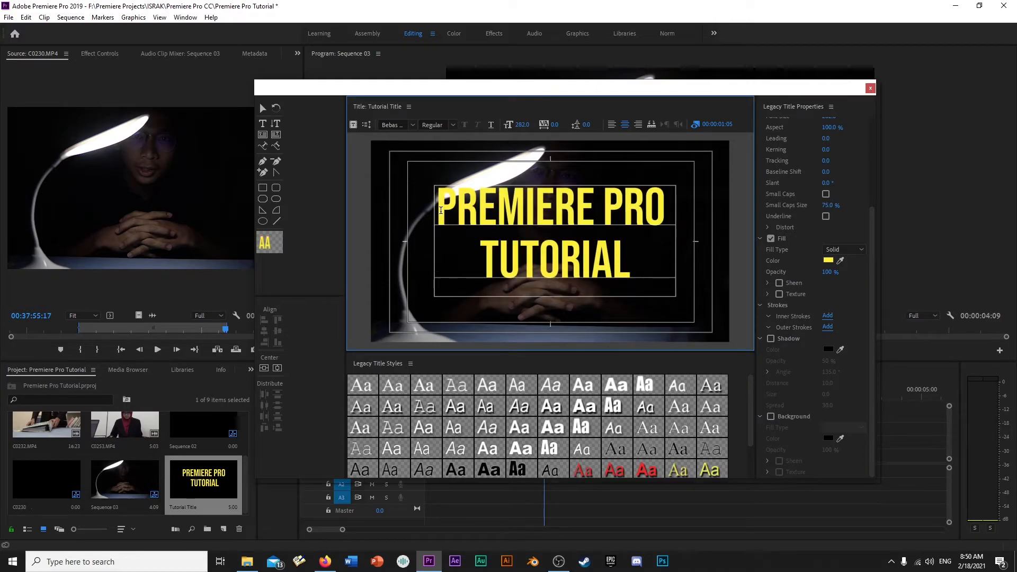
{"action": "mouse_move", "coordinate": [621, 258]}
{"action": "left_mouse_down"}
{"action": "mouse_move", "coordinate": [634, 266]}
{"action": "mouse_move", "coordinate": [483, 243]}
{"action": "mouse_move", "coordinate": [634, 265]}
{"action": "left_mouse_up"}
{"action": "left_click", "coordinate": [437, 207]}
{"action": "left_click", "coordinate": [771, 339]}
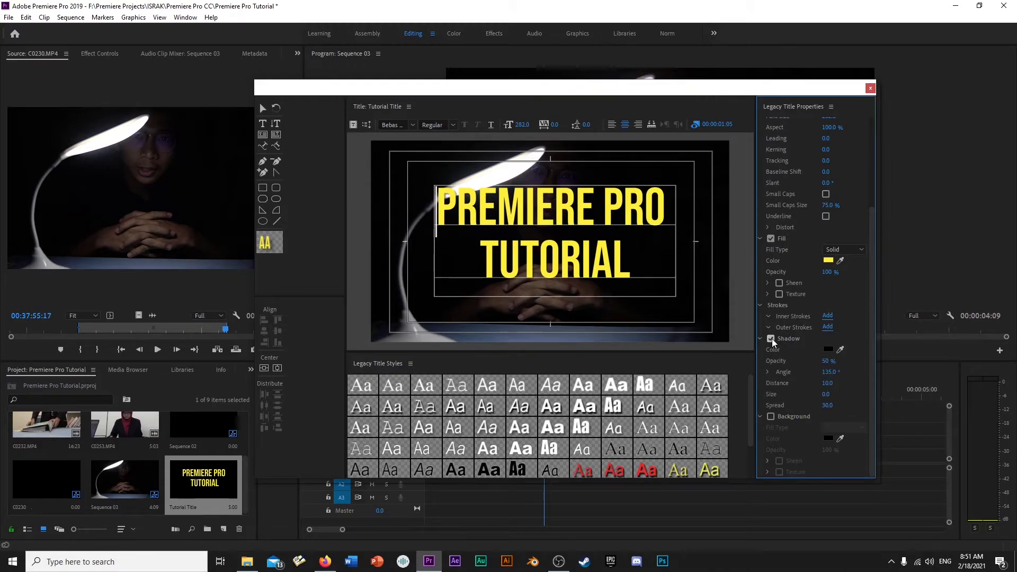
Step: Reposition the title window and shift the title text block over the lamp to check its shadow
{"action": "left_click_drag", "start_coordinate": [702, 94], "coordinate": [683, 80]}
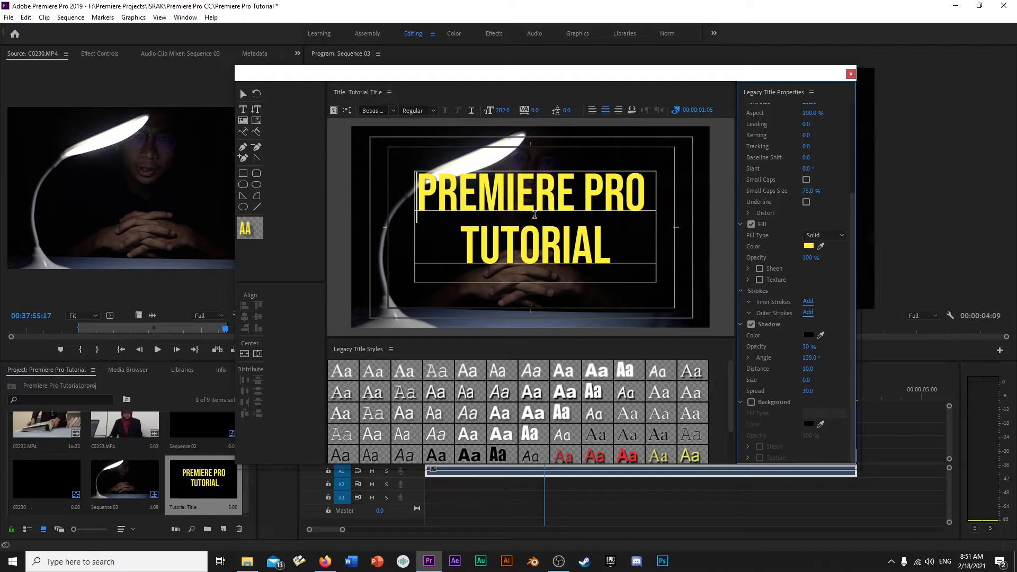
{"action": "left_click_drag", "start_coordinate": [567, 208], "coordinate": [573, 197]}
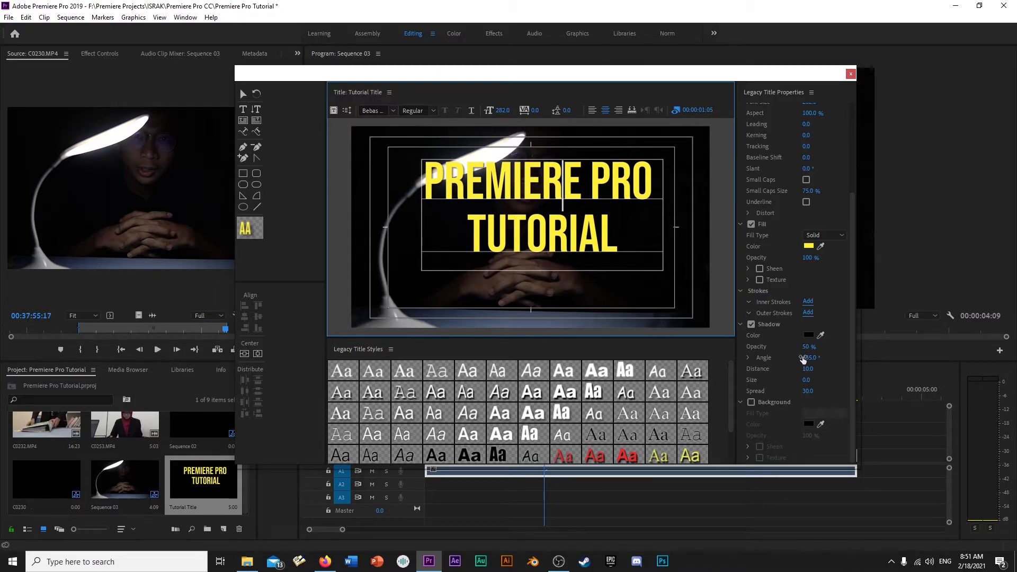
{"action": "left_click_drag", "start_coordinate": [852, 268], "coordinate": [853, 241]}
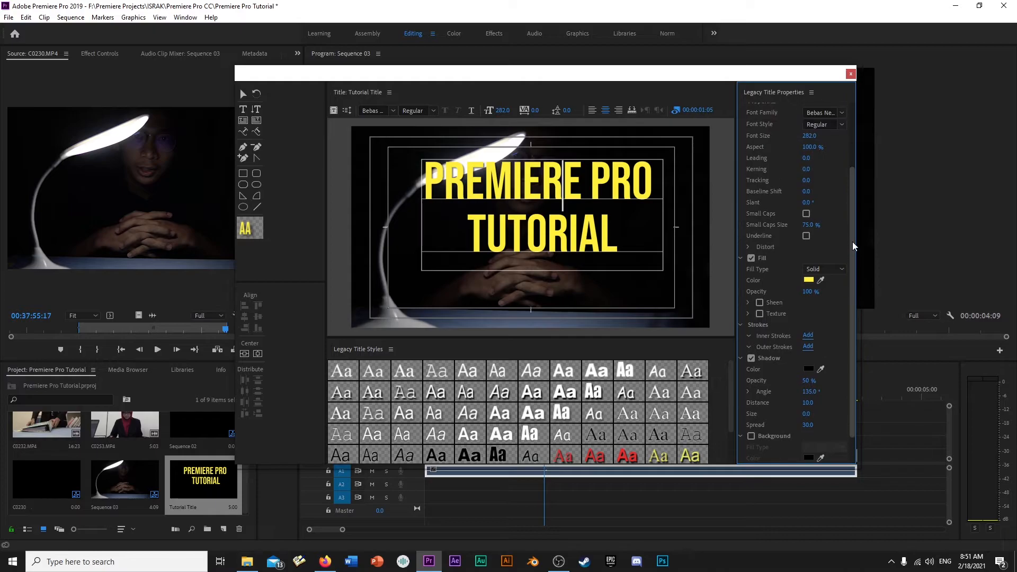
{"action": "left_click_drag", "start_coordinate": [563, 200], "coordinate": [552, 210]}
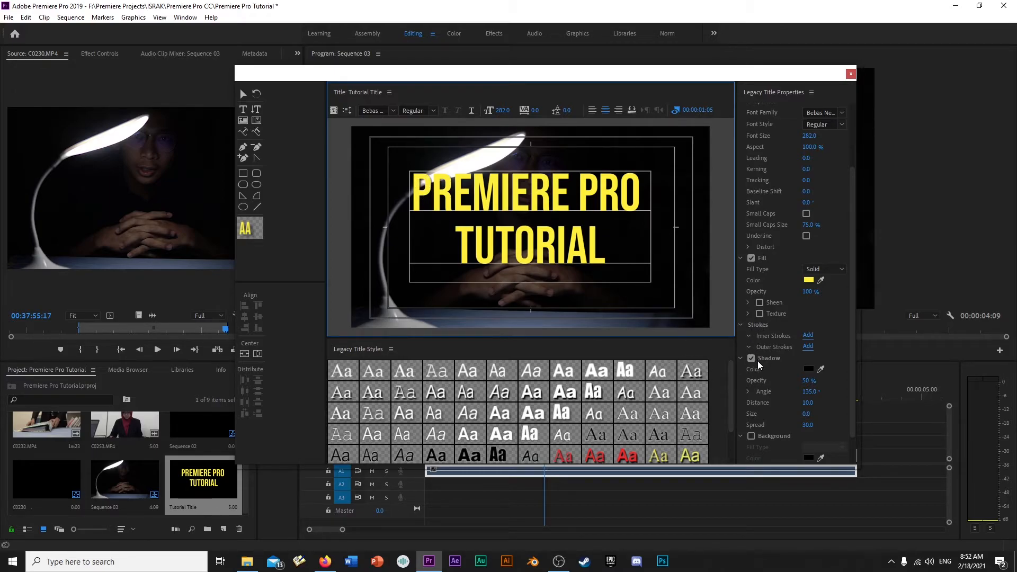
Step: Add an outer stroke to the title text, and try a much larger stroke size and undo it
{"action": "left_click", "coordinate": [808, 347]}
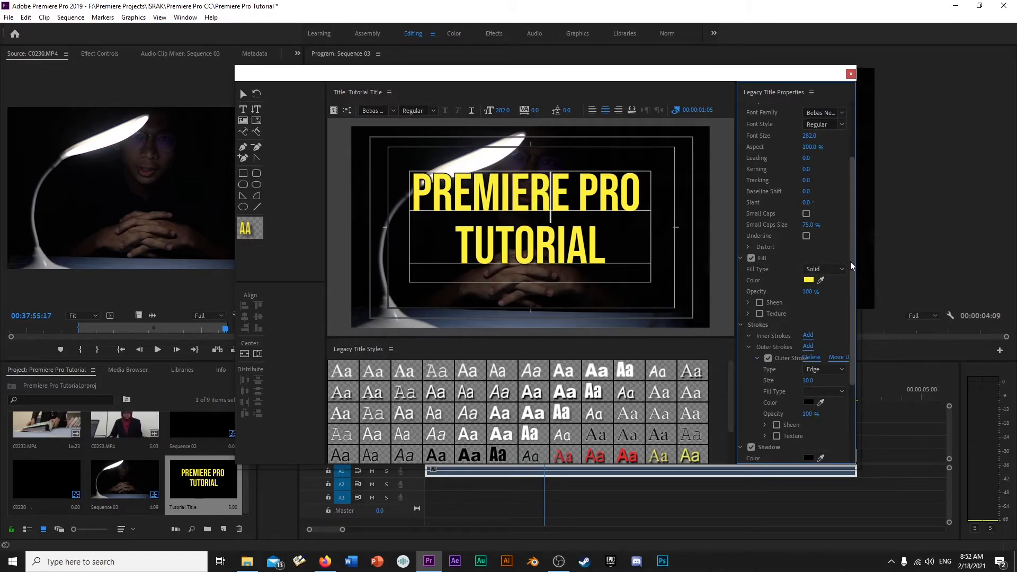
{"action": "scroll", "coordinate": [851, 262], "scroll_direction": "down", "scroll_amount": 3}
{"action": "left_click_drag", "start_coordinate": [736, 305], "coordinate": [702, 304]}
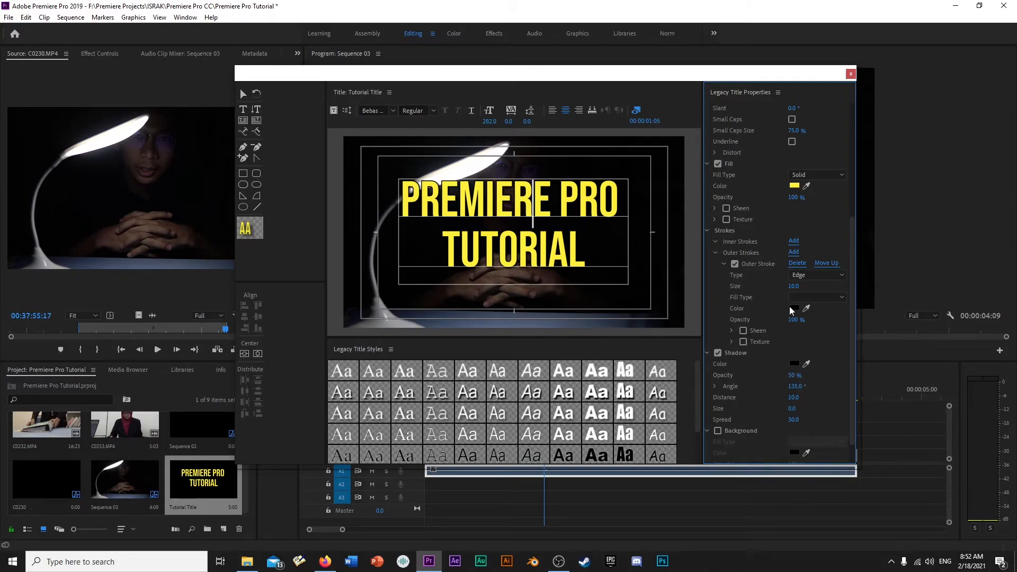
{"action": "mouse_move", "coordinate": [793, 286]}
{"action": "left_mouse_down"}
{"action": "mouse_move", "coordinate": [864, 286]}
{"action": "mouse_move", "coordinate": [825, 286]}
{"action": "left_mouse_up"}
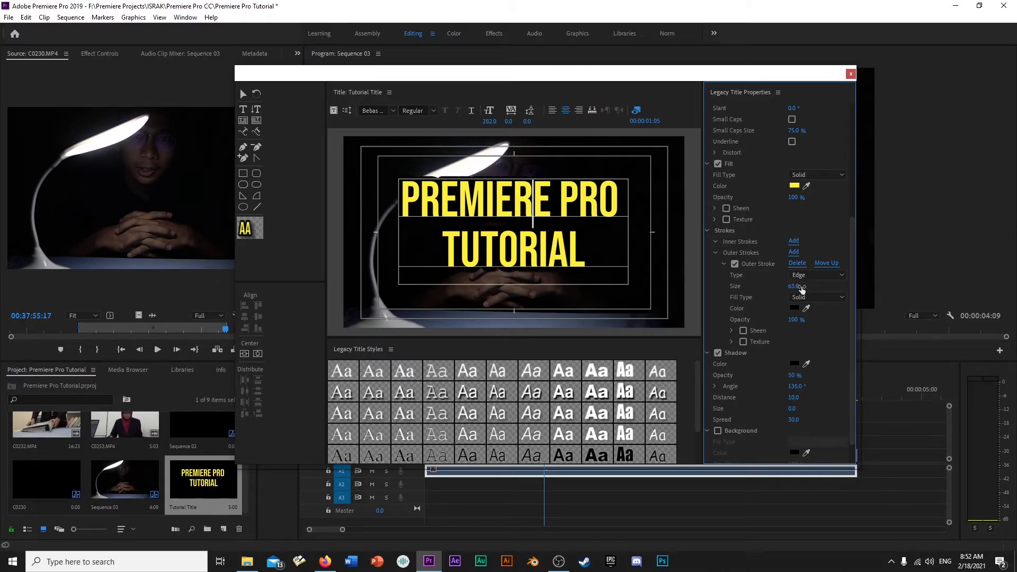
{"action": "key", "text": "ctrl+z"}
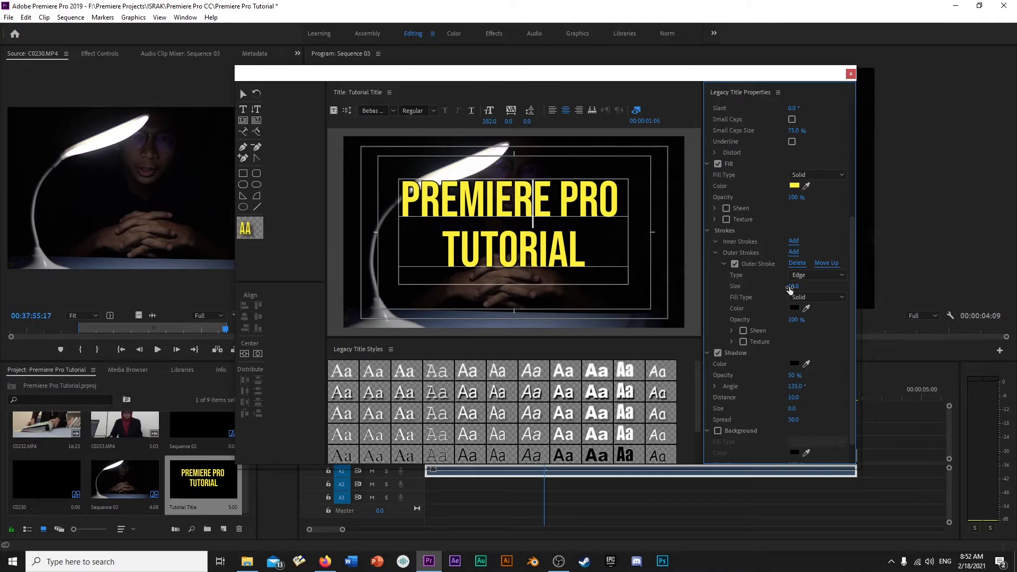
Step: Set the title's outer stroke color to white, FFFFFF
{"action": "left_click", "coordinate": [794, 308]}
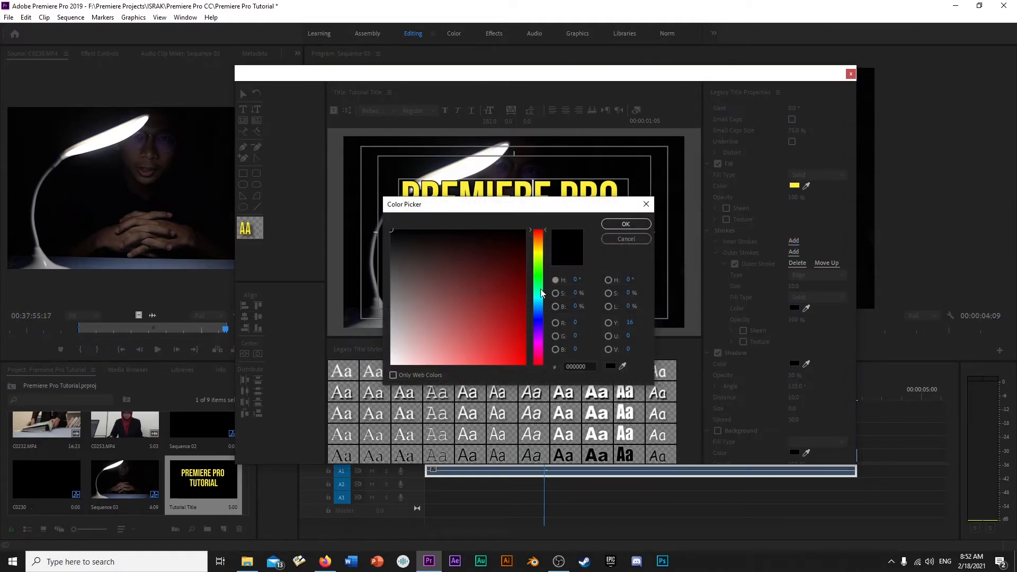
{"action": "left_click_drag", "start_coordinate": [572, 209], "coordinate": [821, 162]}
{"action": "left_click_drag", "start_coordinate": [681, 234], "coordinate": [611, 386]}
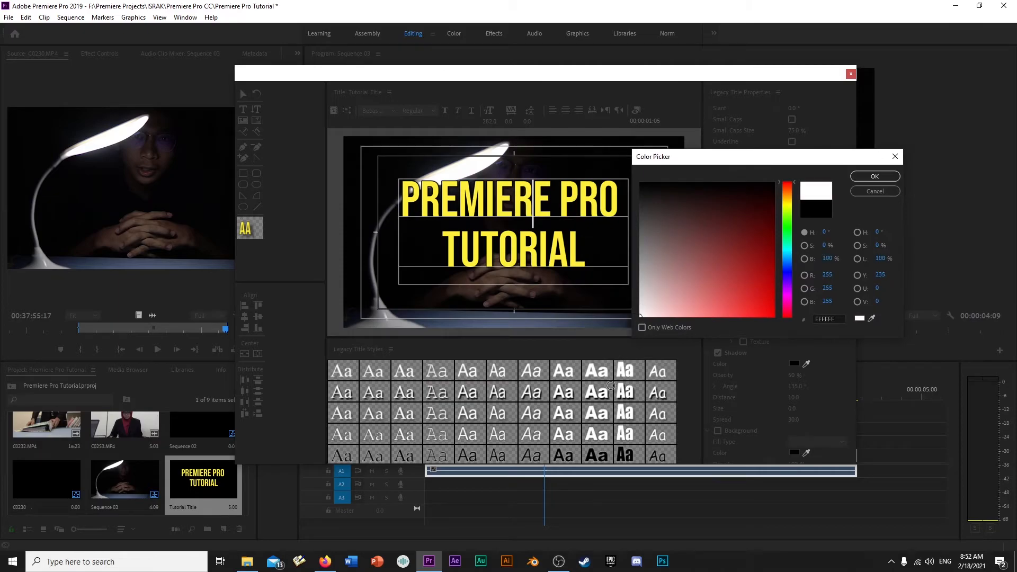
{"action": "left_click", "coordinate": [875, 178]}
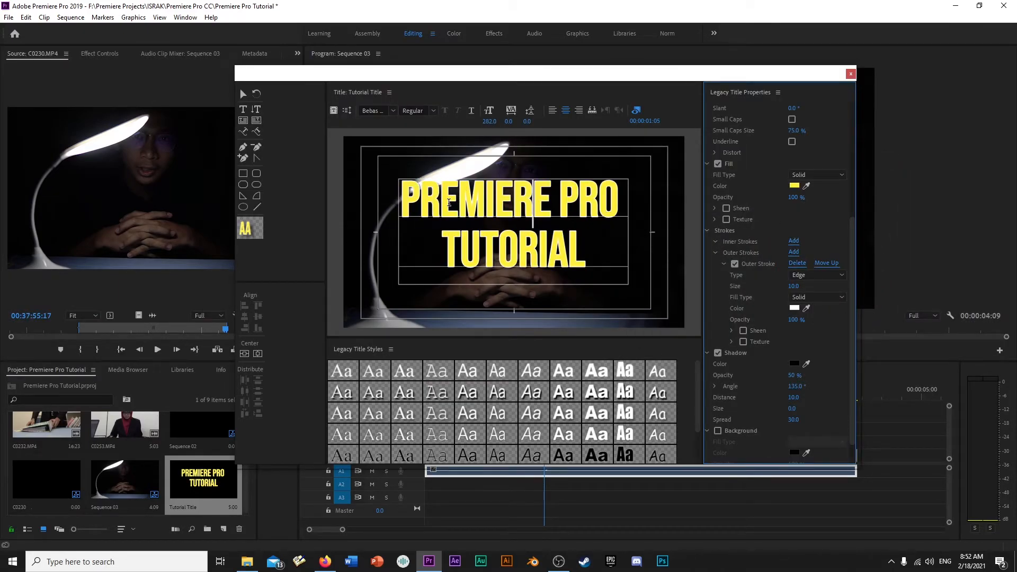
Step: Set the title's outer stroke color to red, FF2222
{"action": "left_click", "coordinate": [794, 309]}
{"action": "left_click_drag", "start_coordinate": [511, 350], "coordinate": [507, 364]}
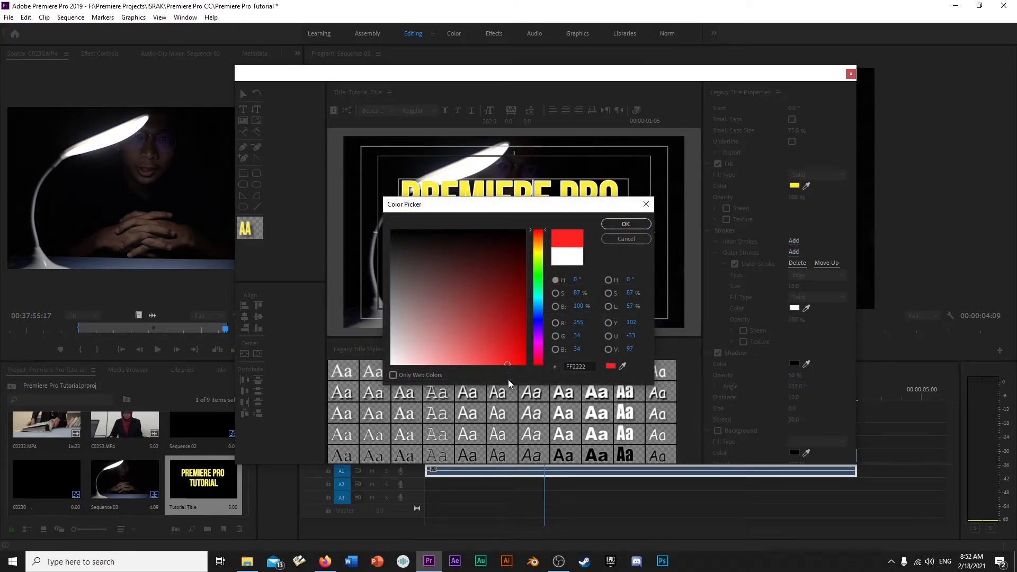
{"action": "left_click", "coordinate": [631, 226]}
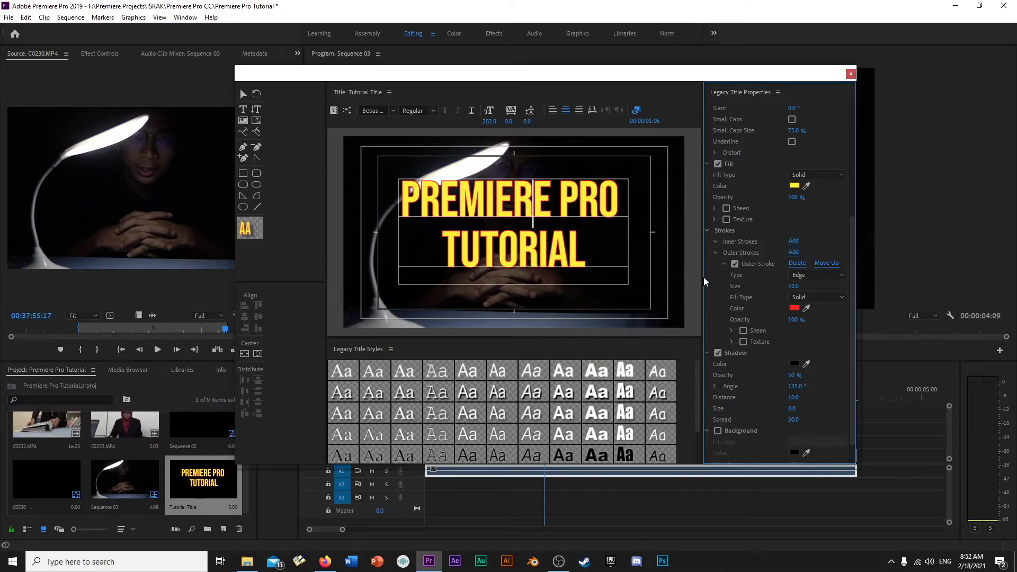
Step: Shift the title text block slightly within the frame and close the title editor
{"action": "scroll", "coordinate": [854, 255], "scroll_direction": "down", "scroll_amount": 1}
{"action": "left_click", "coordinate": [536, 192]}
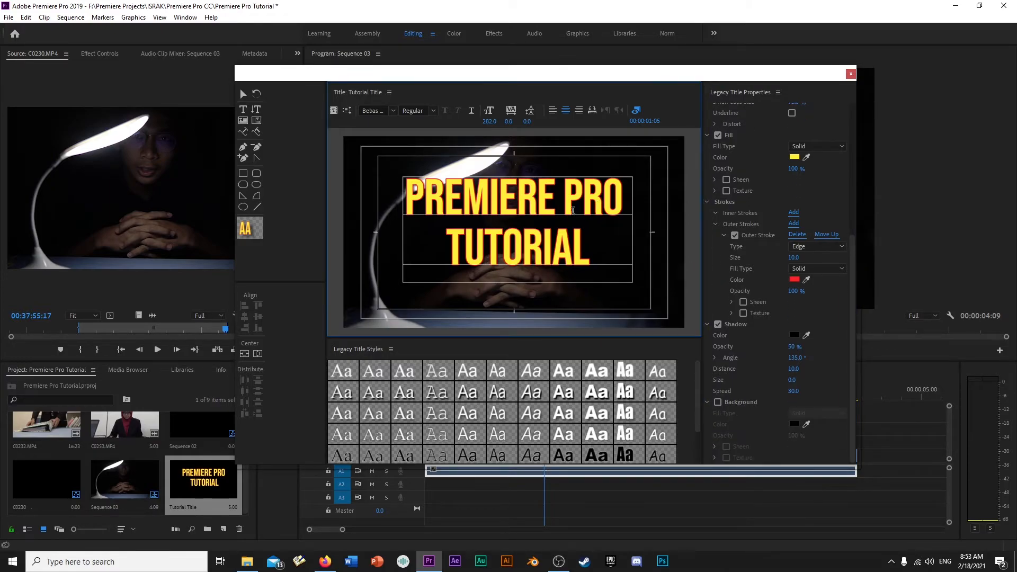
{"action": "key", "text": "ctrl+a"}
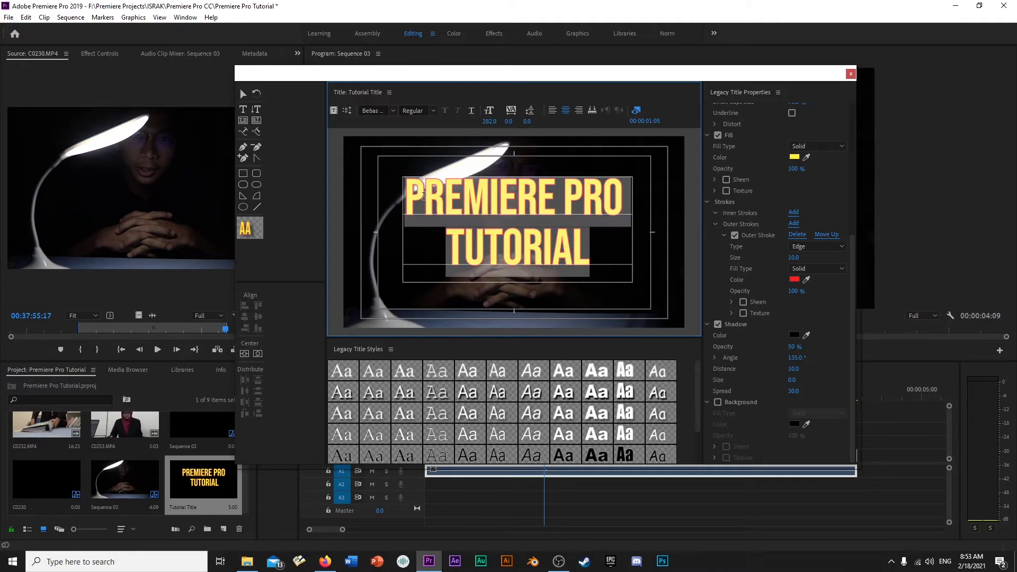
{"action": "left_click", "coordinate": [605, 247]}
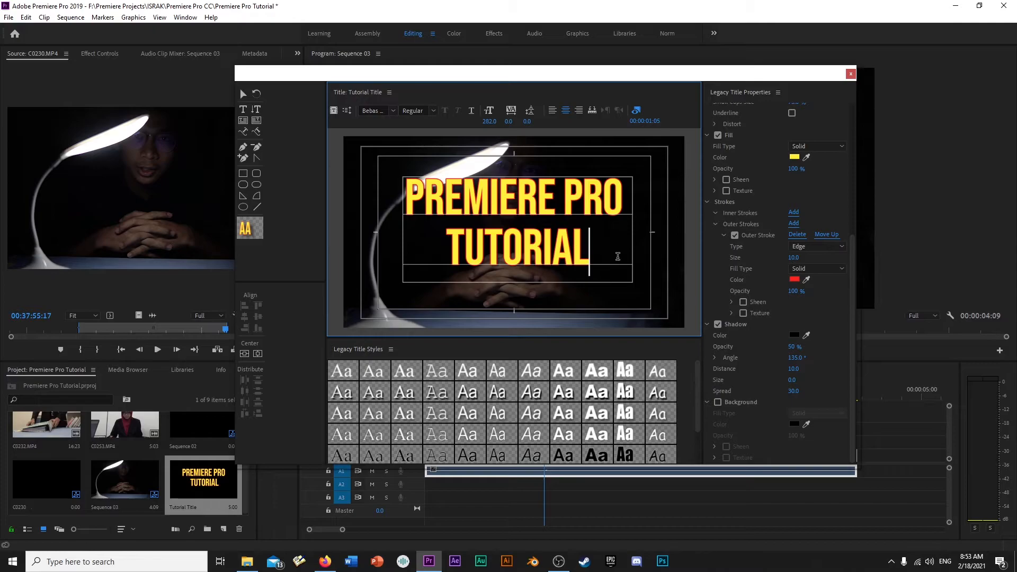
{"action": "left_click", "coordinate": [851, 74]}
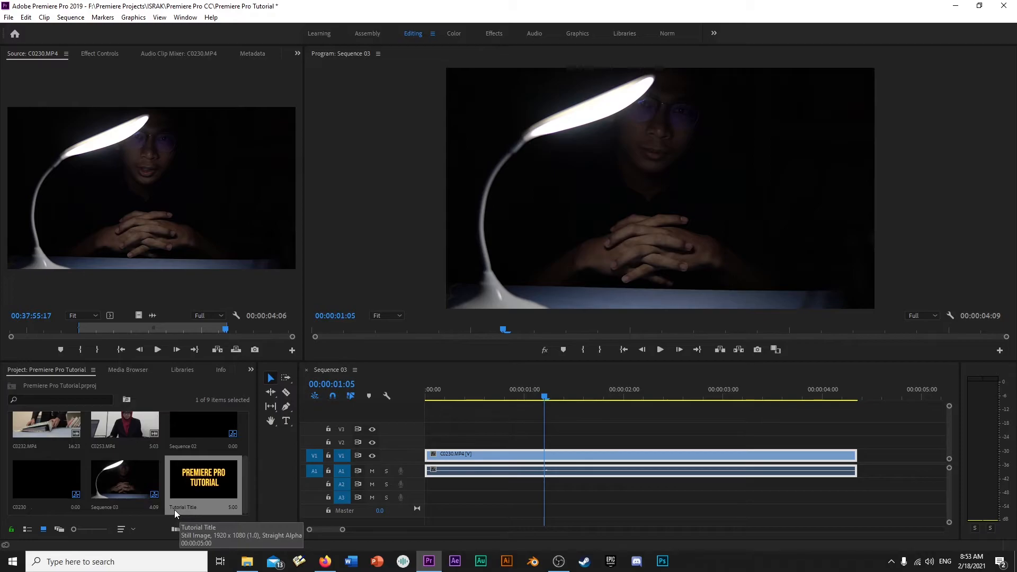
Step: Place Tutorial Title on track V2 above the C0230.MP4 clip at the sequence start, and play the sequence briefly
{"action": "left_click", "coordinate": [195, 486]}
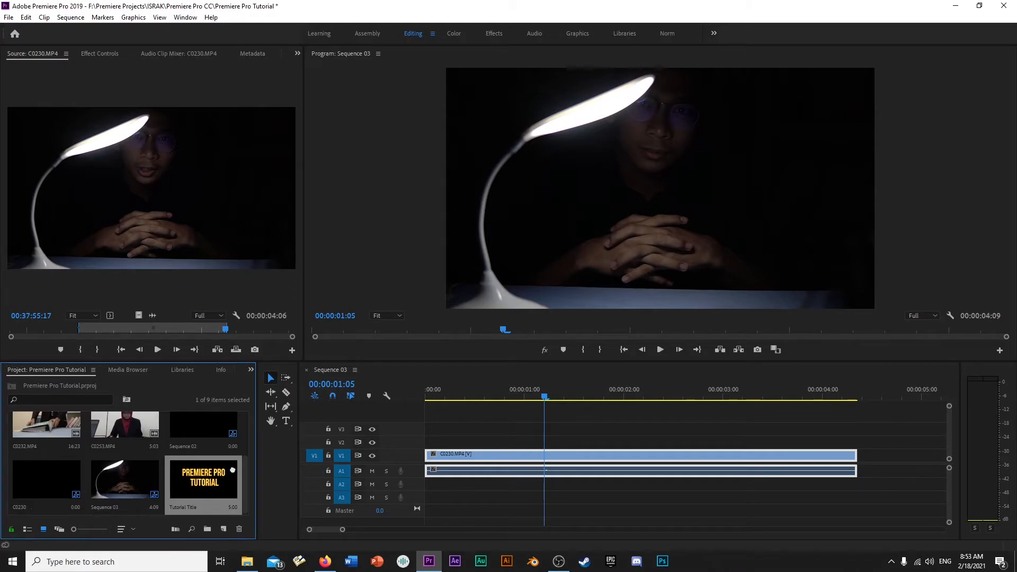
{"action": "left_click_drag", "start_coordinate": [232, 470], "coordinate": [445, 442]}
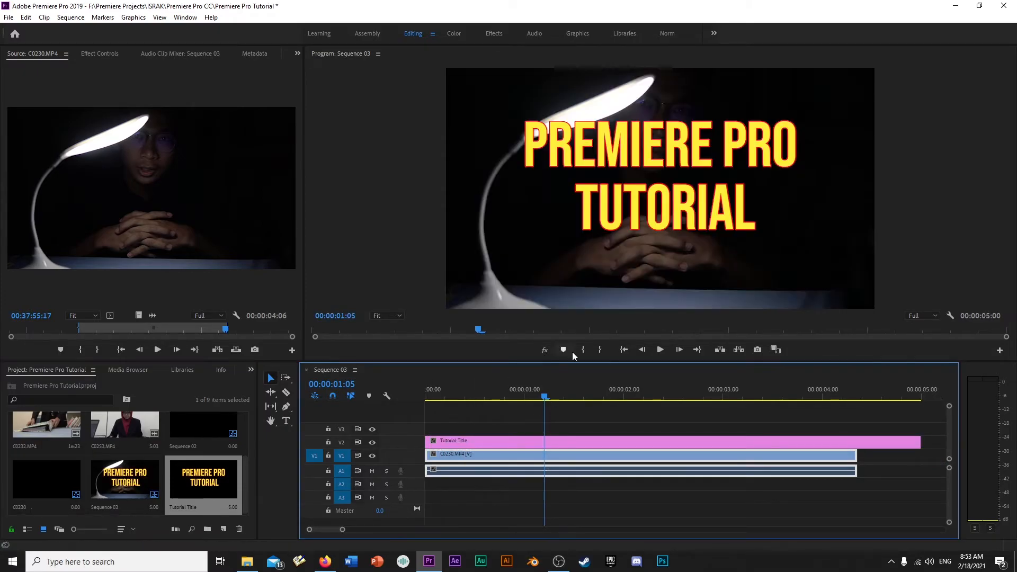
{"action": "left_click_drag", "start_coordinate": [544, 401], "coordinate": [419, 413]}
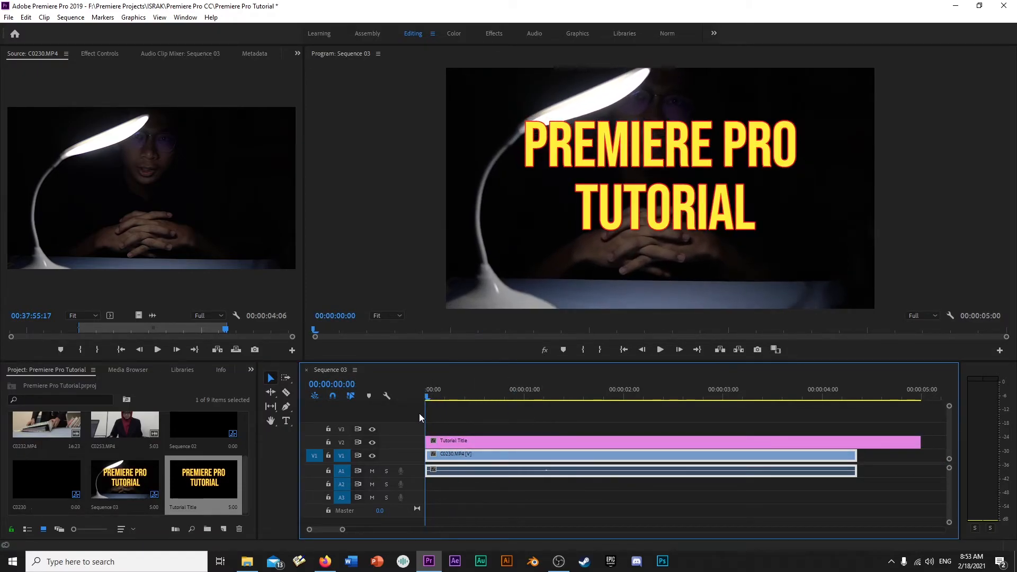
{"action": "key", "text": "space"}
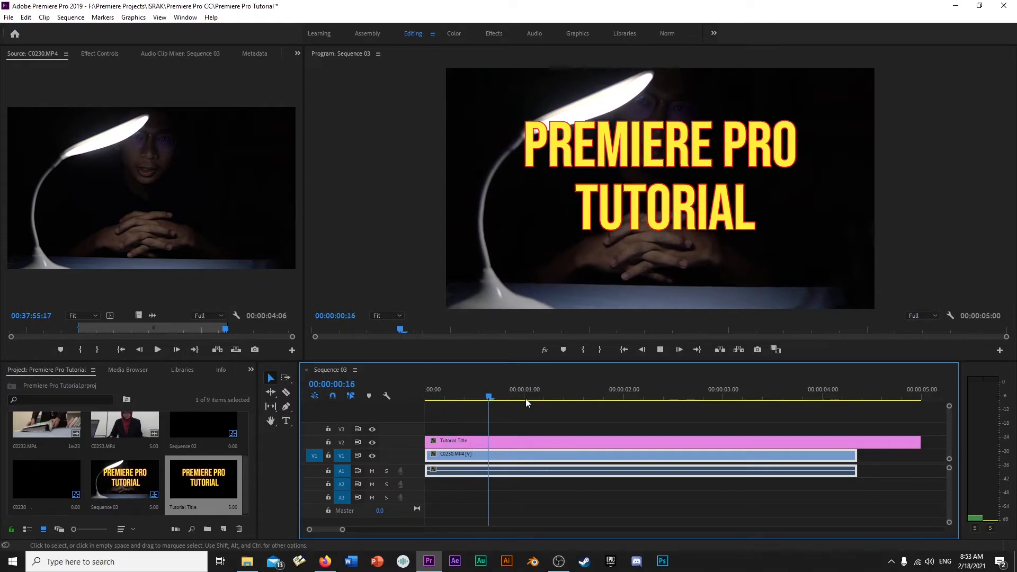
{"action": "key", "text": "space"}
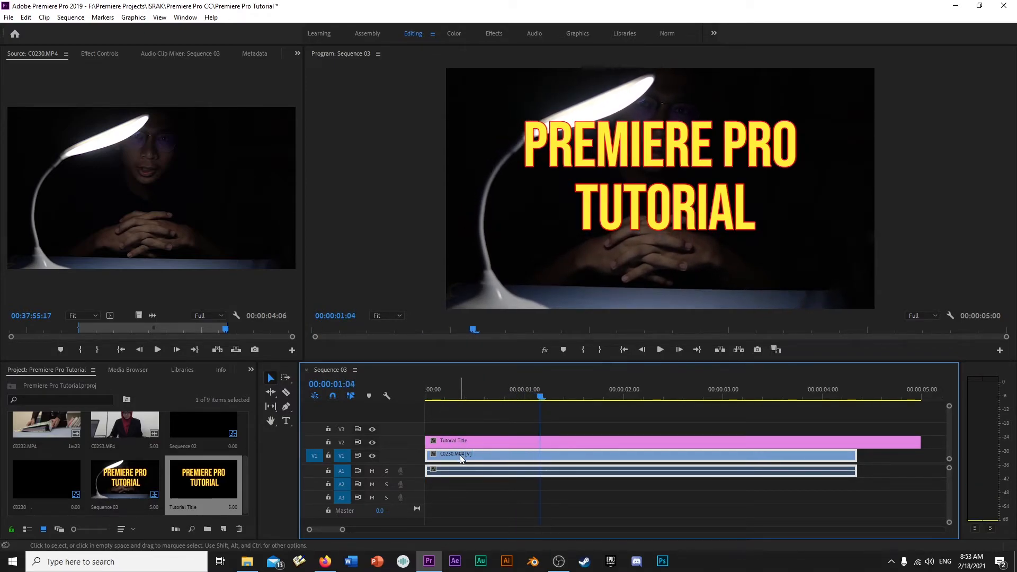
Step: Try the C0230.MP4 video on track V3 above the title, and return it to V1 below the title
{"action": "left_click_drag", "start_coordinate": [470, 453], "coordinate": [475, 435]}
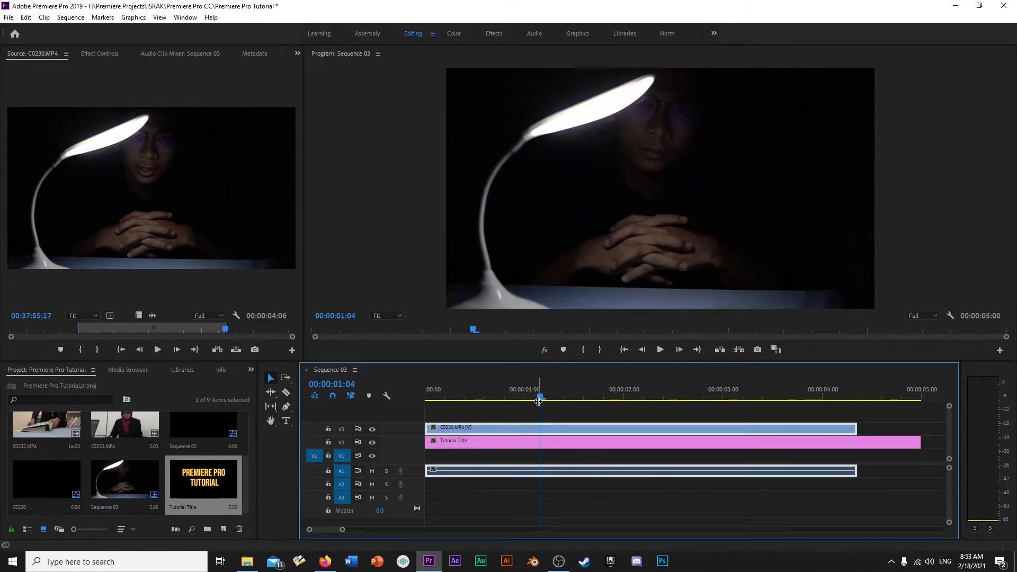
{"action": "left_click_drag", "start_coordinate": [538, 399], "coordinate": [484, 401]}
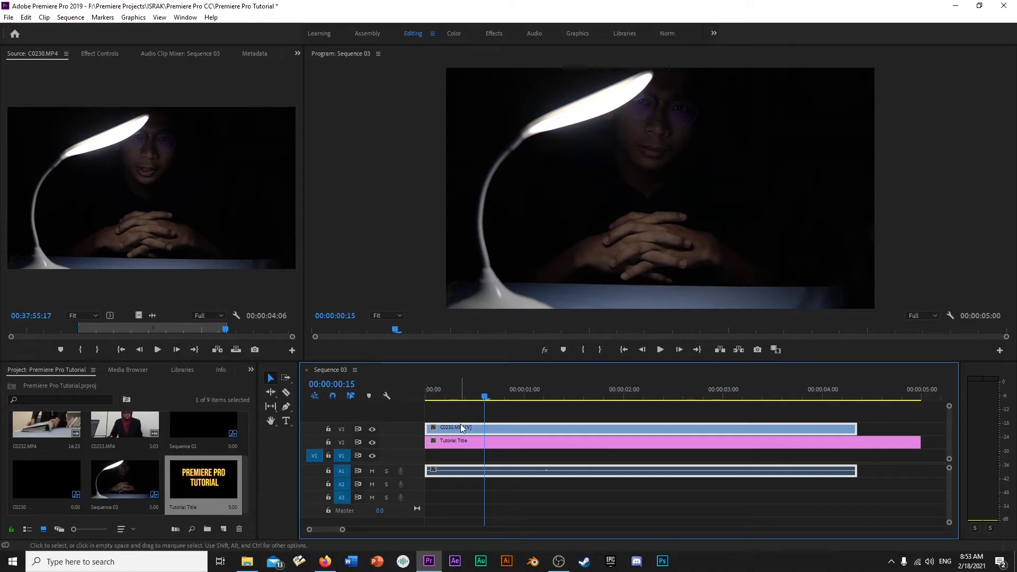
{"action": "left_click_drag", "start_coordinate": [464, 427], "coordinate": [447, 455]}
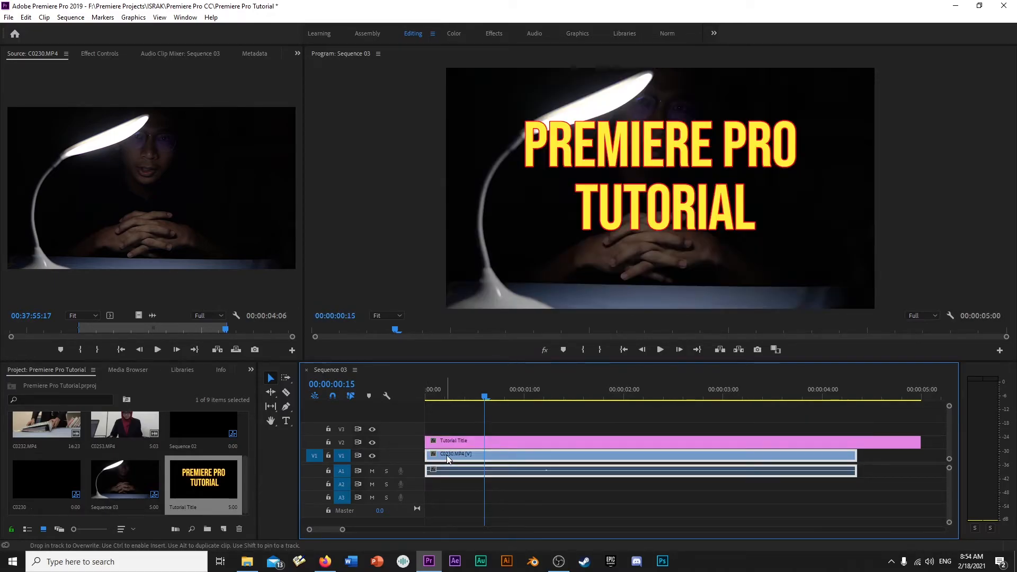
{"action": "left_click", "coordinate": [456, 439]}
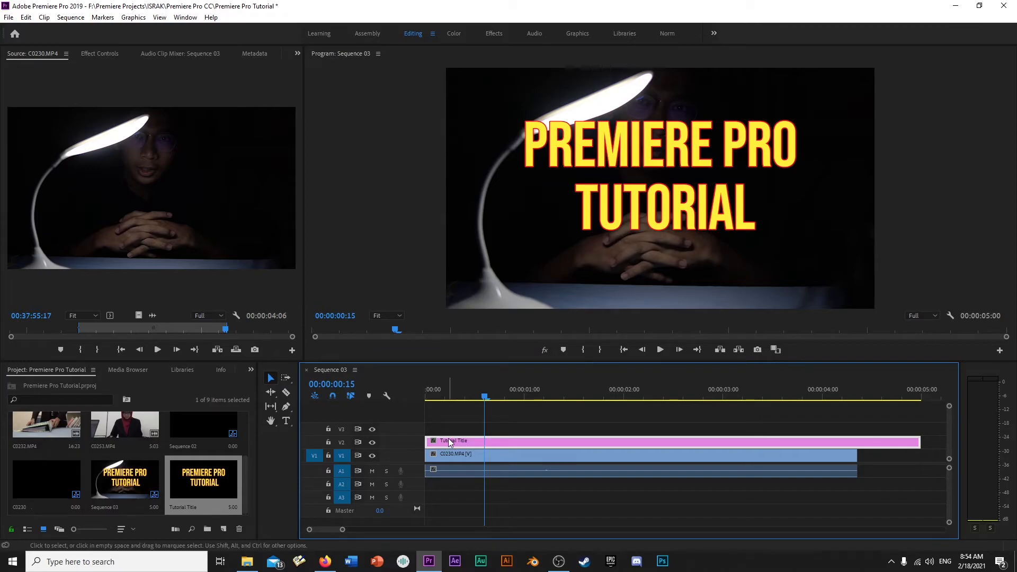
{"action": "left_click", "coordinate": [444, 456]}
Step: Play the sequence from the start, and trim the Tutorial Title clip to span about 00:00:00:15 to 00:00:01:17
{"action": "left_click_drag", "start_coordinate": [492, 390], "coordinate": [423, 409]}
{"action": "key", "text": "space"}
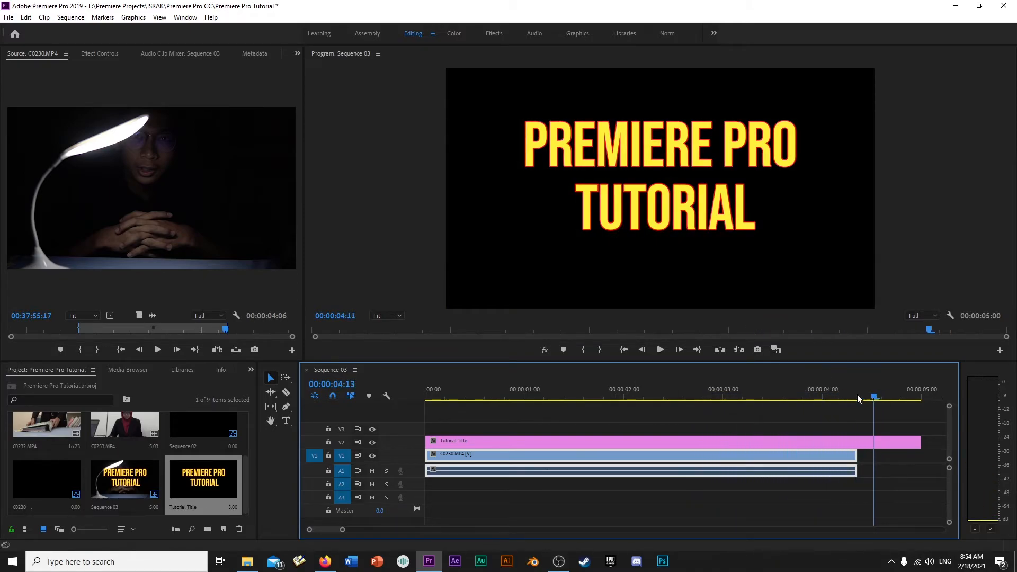
{"action": "left_click_drag", "start_coordinate": [857, 394], "coordinate": [591, 401]}
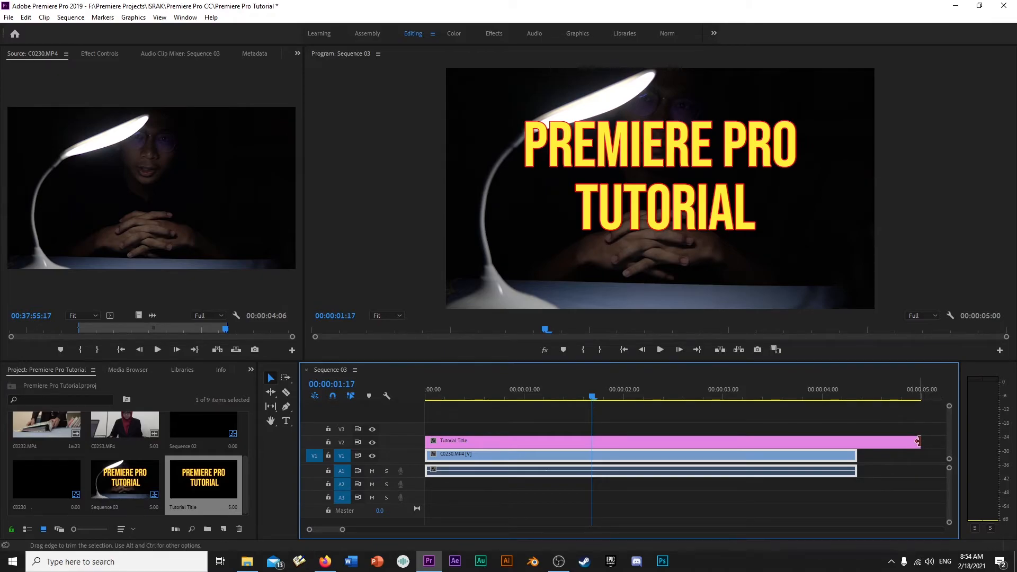
{"action": "left_click_drag", "start_coordinate": [918, 441], "coordinate": [591, 441]}
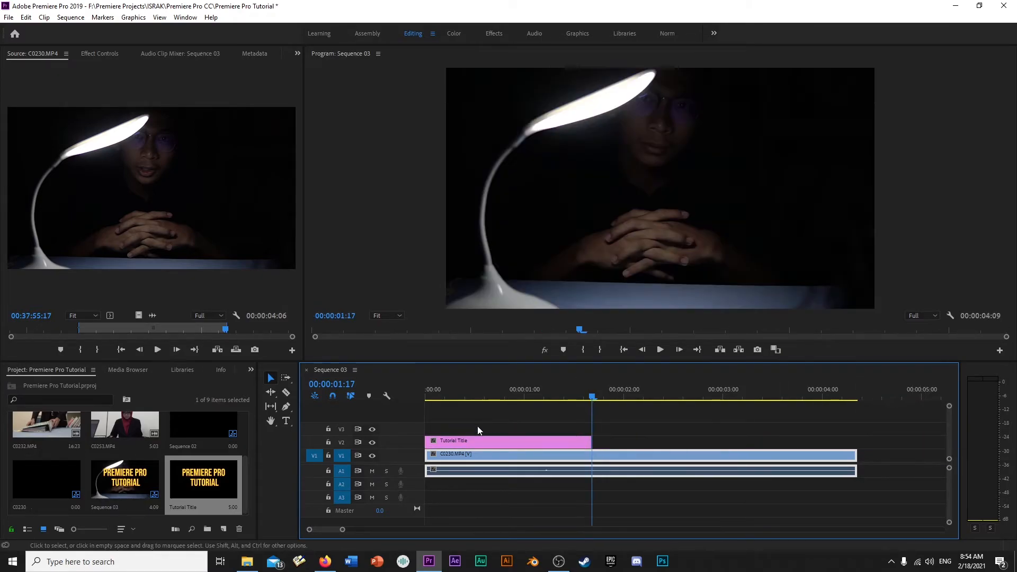
{"action": "left_click_drag", "start_coordinate": [426, 441], "coordinate": [488, 440]}
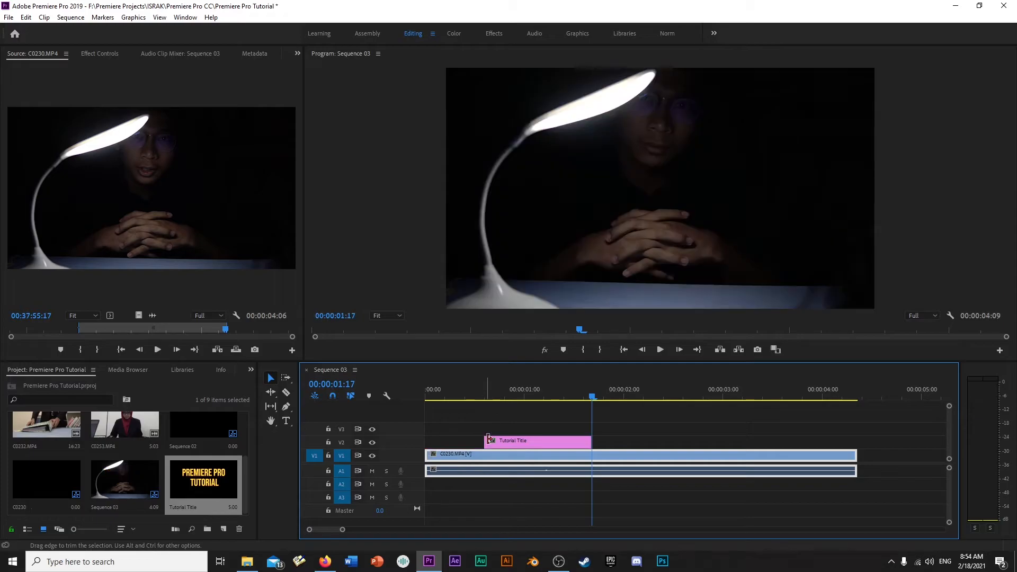
Step: Play the sequence around the trimmed title clip to check when the title appears and disappears
{"action": "left_click_drag", "start_coordinate": [488, 396], "coordinate": [438, 398]}
{"action": "key", "text": "space"}
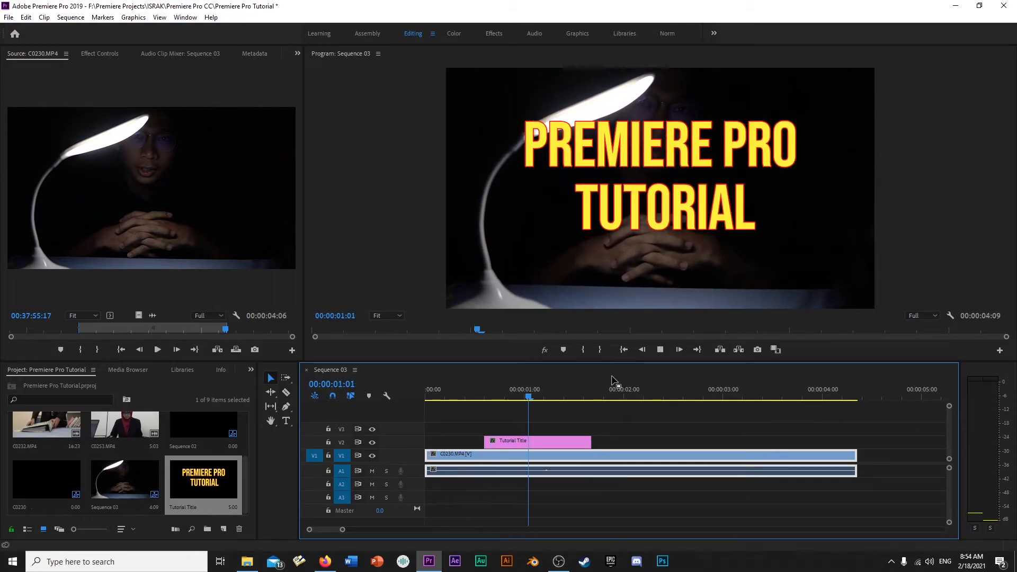
{"action": "key", "text": "space"}
{"action": "left_click_drag", "start_coordinate": [541, 394], "coordinate": [369, 400]}
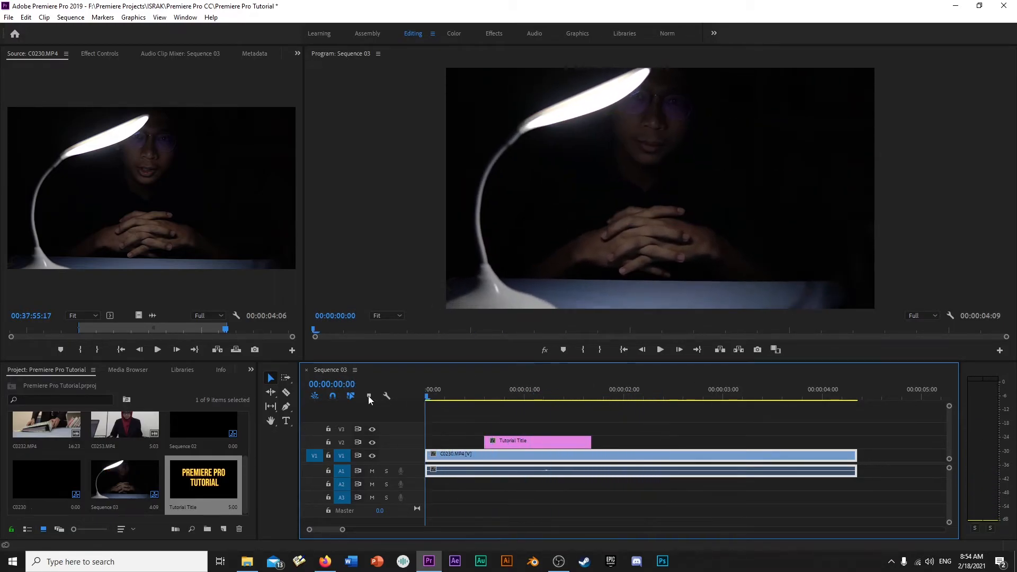
{"action": "key", "text": "space"}
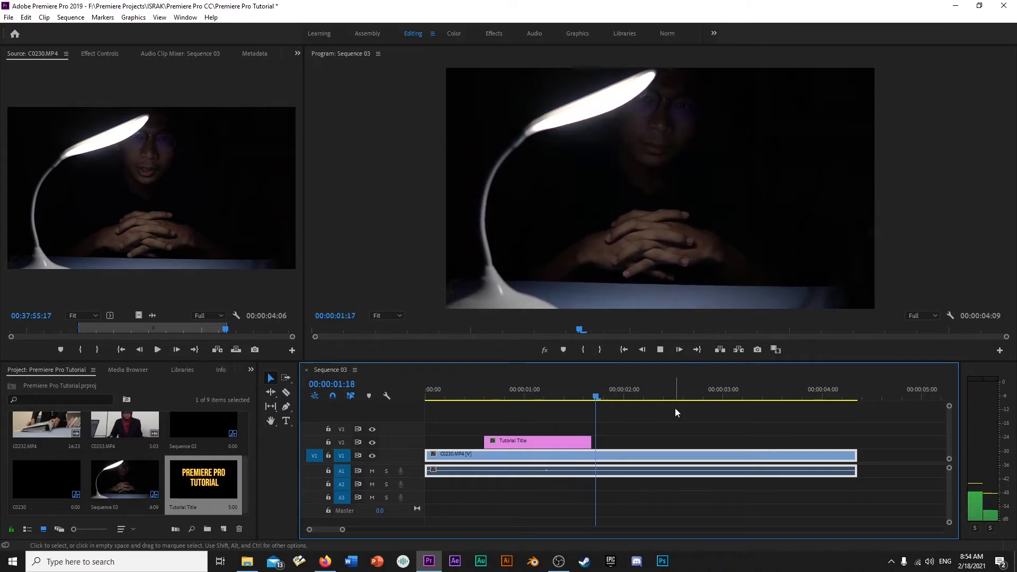
{"action": "left_click", "coordinate": [481, 397]}
{"action": "key", "text": "space"}
{"action": "key", "text": "space"}
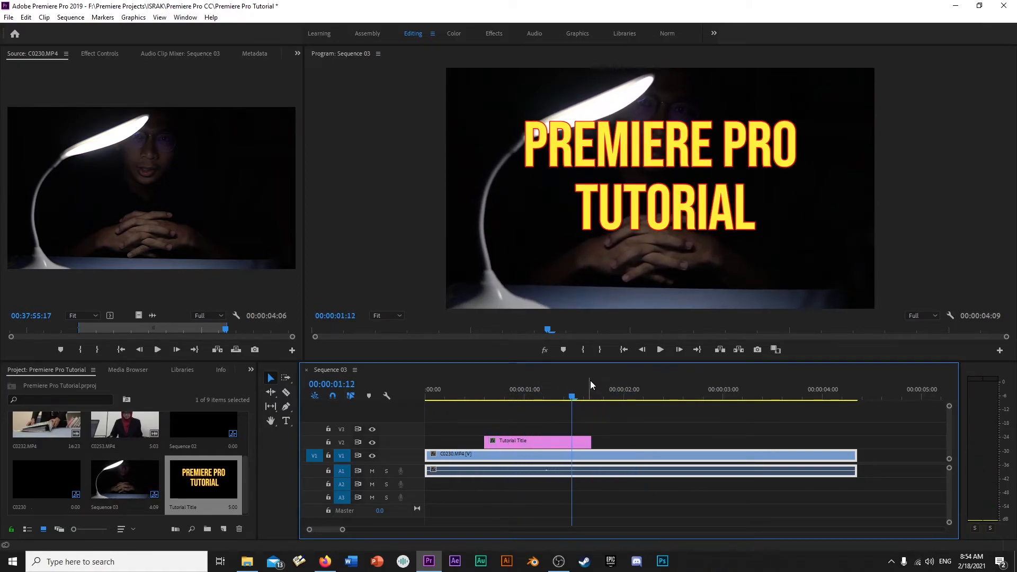
{"action": "left_click", "coordinate": [549, 395]}
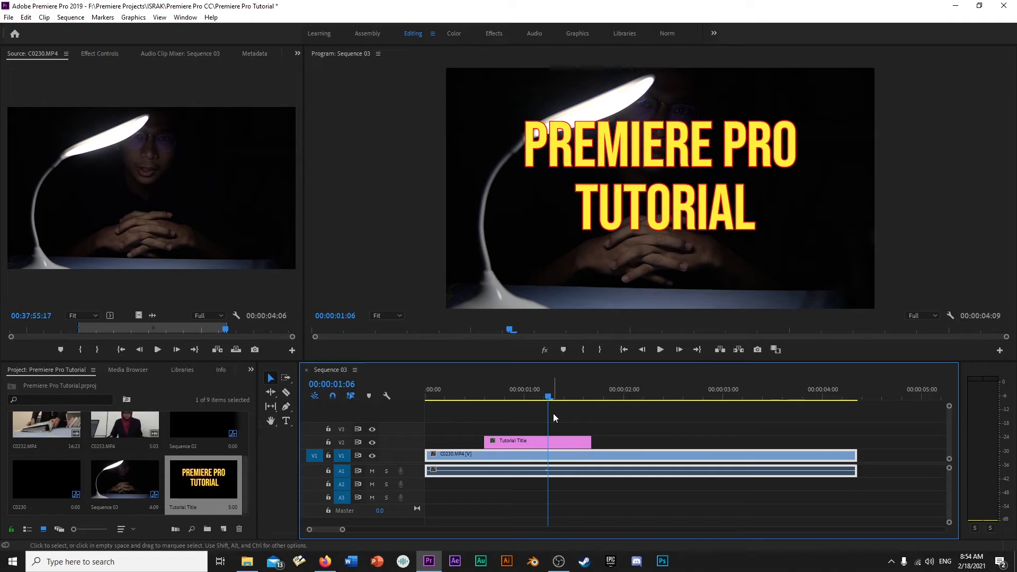
{"action": "left_click", "coordinate": [8, 17]}
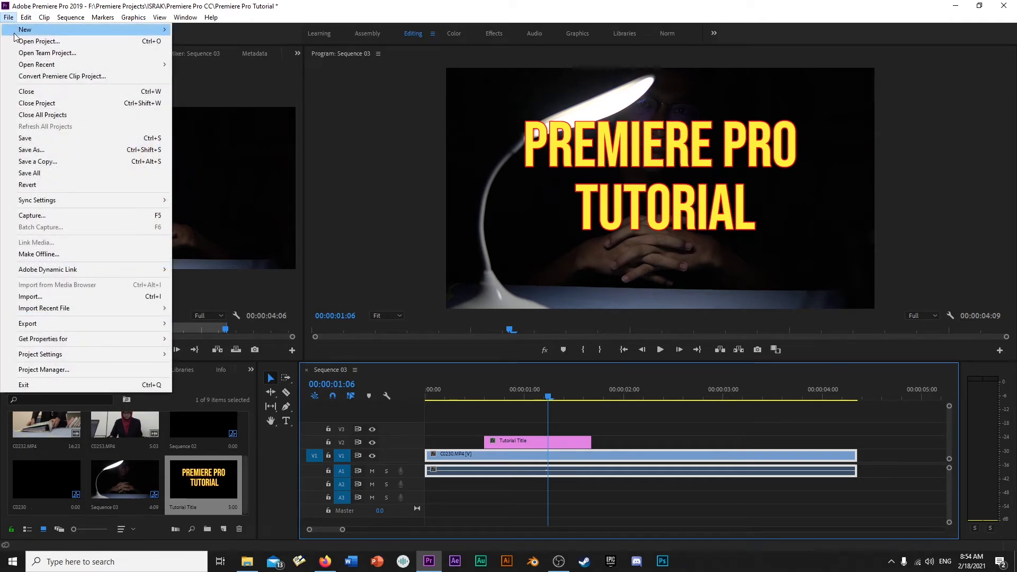
{"action": "mouse_move", "coordinate": [32, 29]}
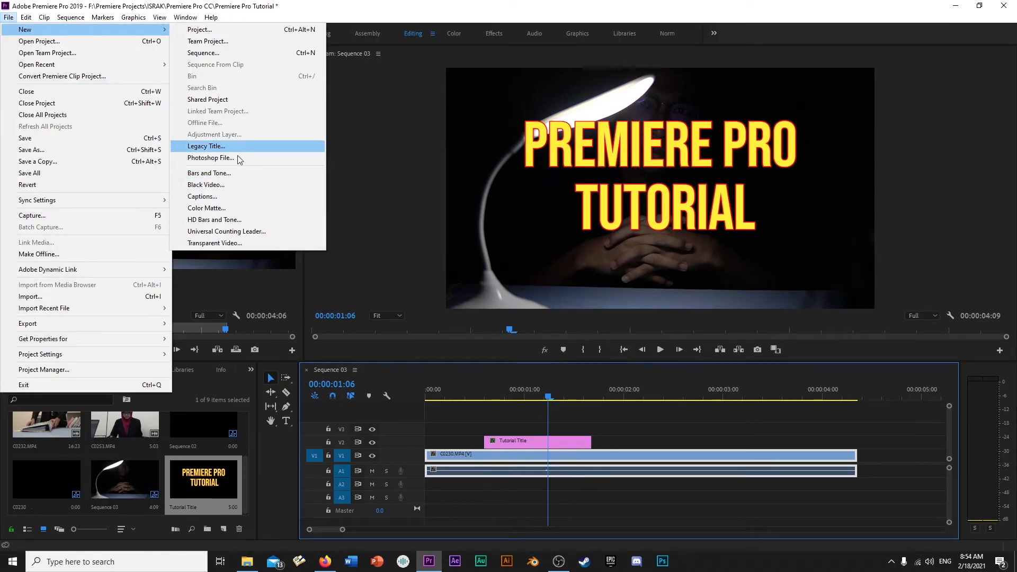
{"action": "left_click", "coordinate": [492, 393]}
{"action": "left_click", "coordinate": [546, 395]}
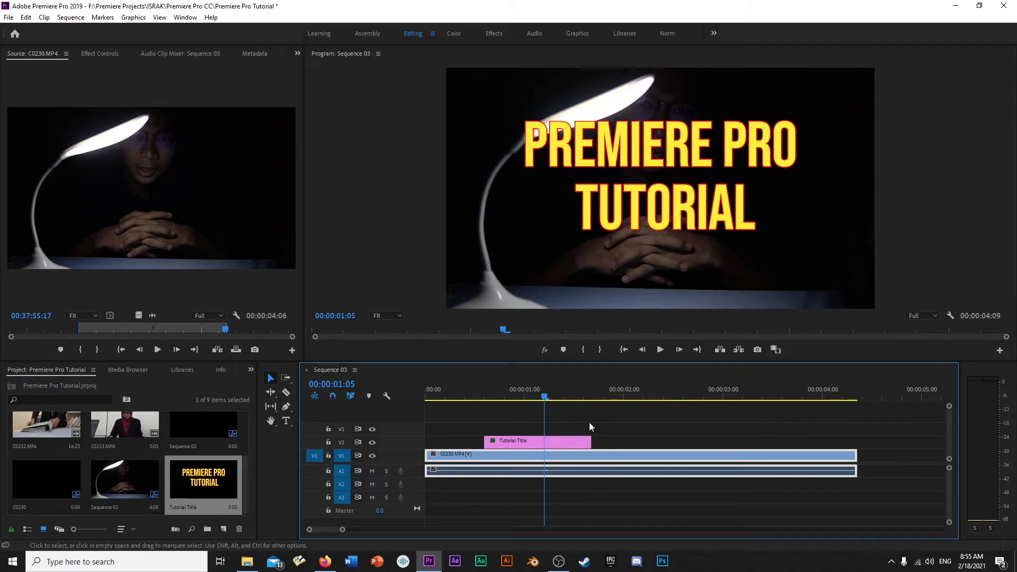
{"action": "mouse_move", "coordinate": [547, 395]}
{"action": "left_mouse_down"}
{"action": "mouse_move", "coordinate": [527, 395]}
{"action": "mouse_move", "coordinate": [537, 396]}
{"action": "left_mouse_up"}
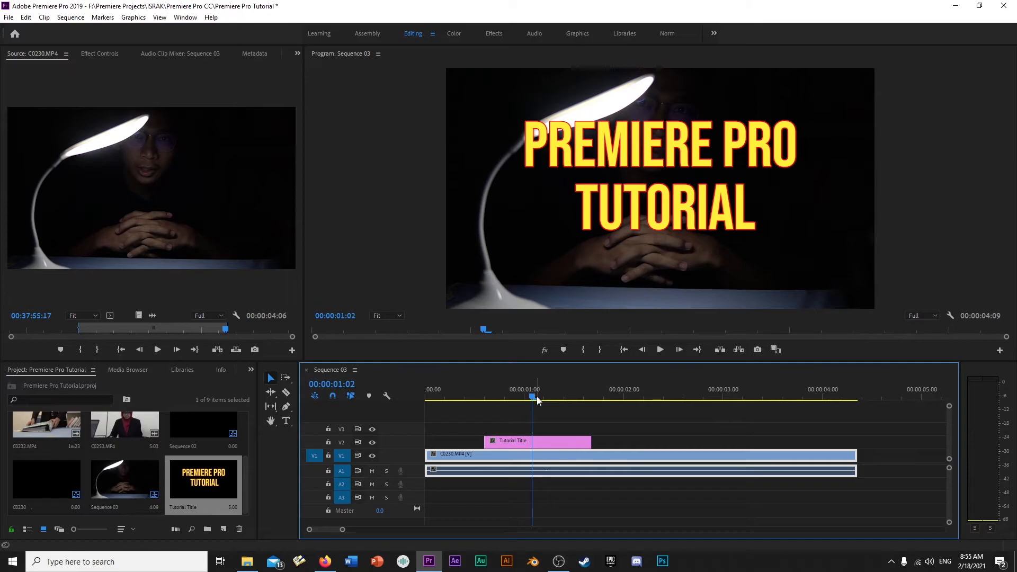
Step: Duplicate the Tutorial Title clip on V2 and the C0230.MP4 video on V1, placing each copy just after its original
{"action": "left_click", "coordinate": [548, 440]}
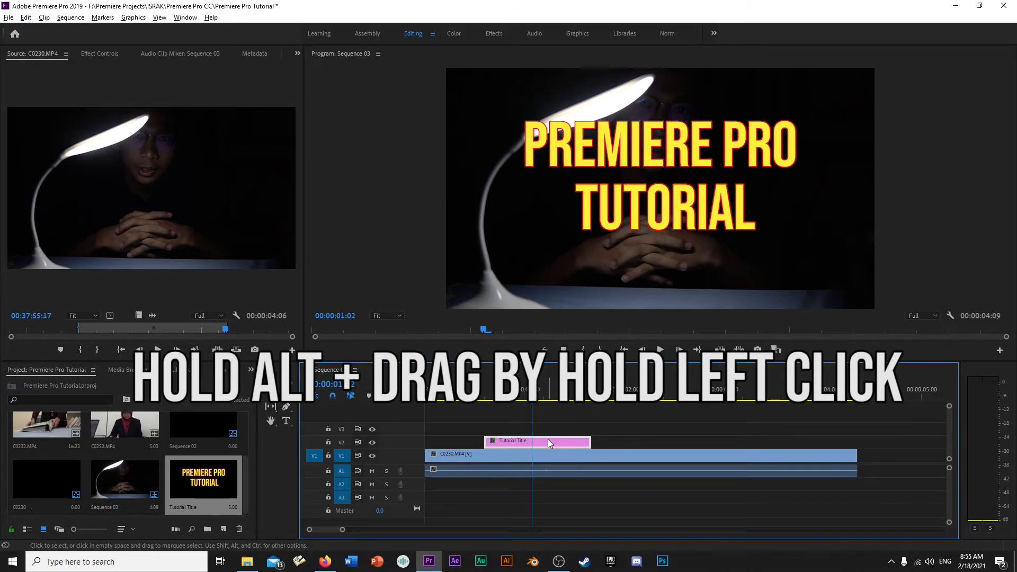
{"action": "left_click_drag", "start_coordinate": [548, 440], "coordinate": [663, 444]}
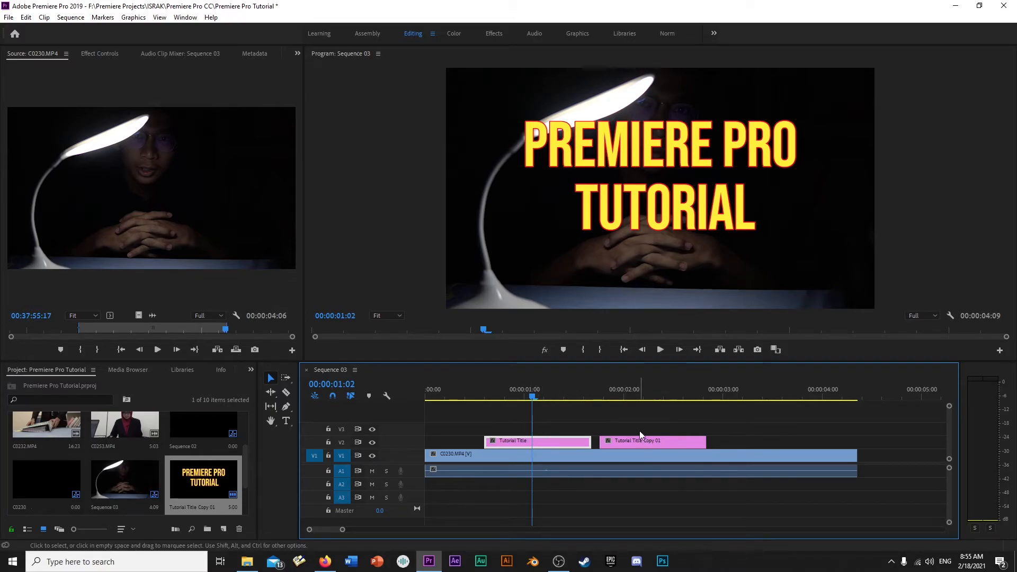
{"action": "key", "text": "minus"}
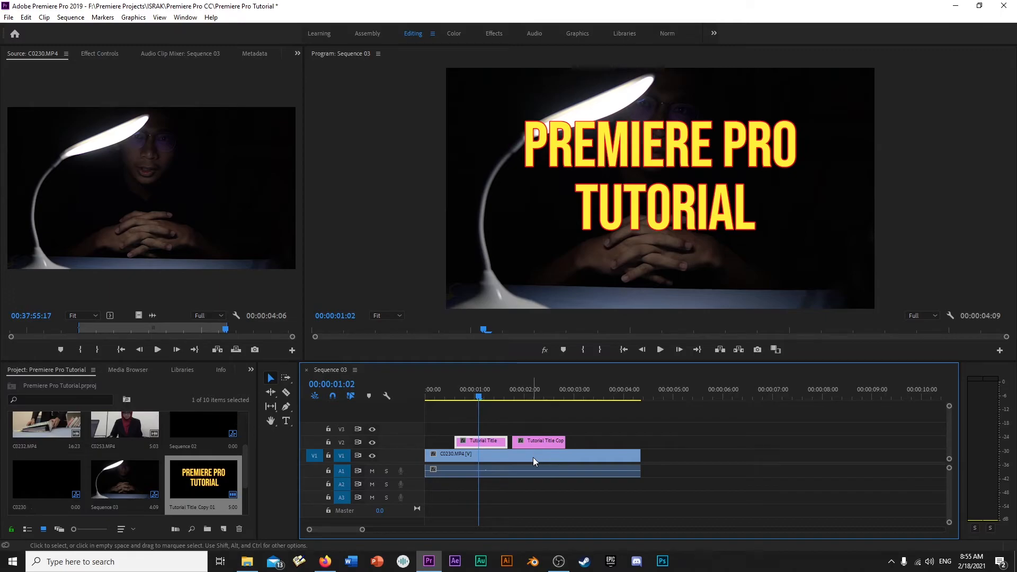
{"action": "left_click_drag", "start_coordinate": [529, 454], "coordinate": [752, 454]}
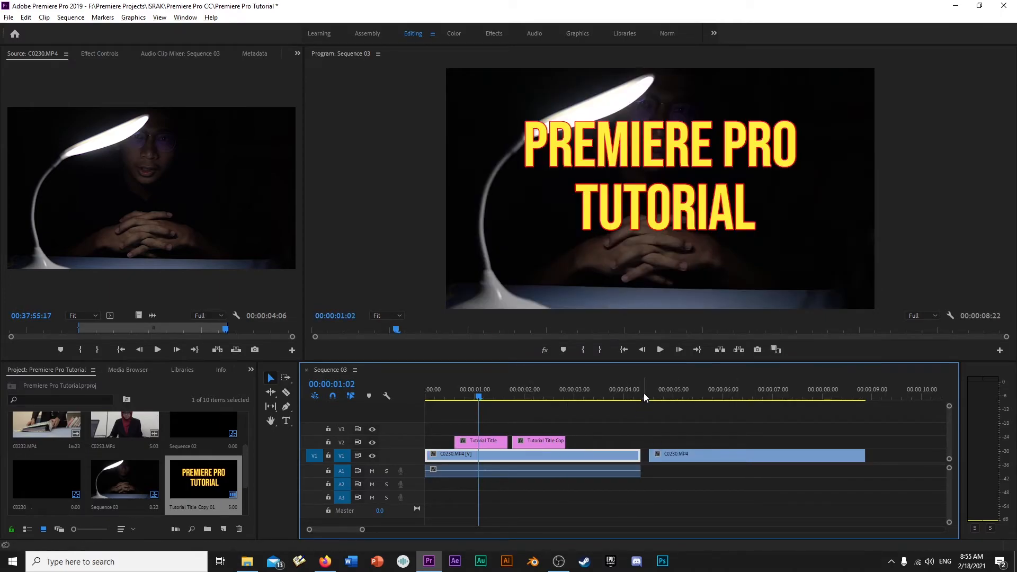
Step: Delete the duplicate C0230.MP4 video clip from track V1
{"action": "left_click_drag", "start_coordinate": [646, 393], "coordinate": [731, 397]}
{"action": "left_click", "coordinate": [693, 455]}
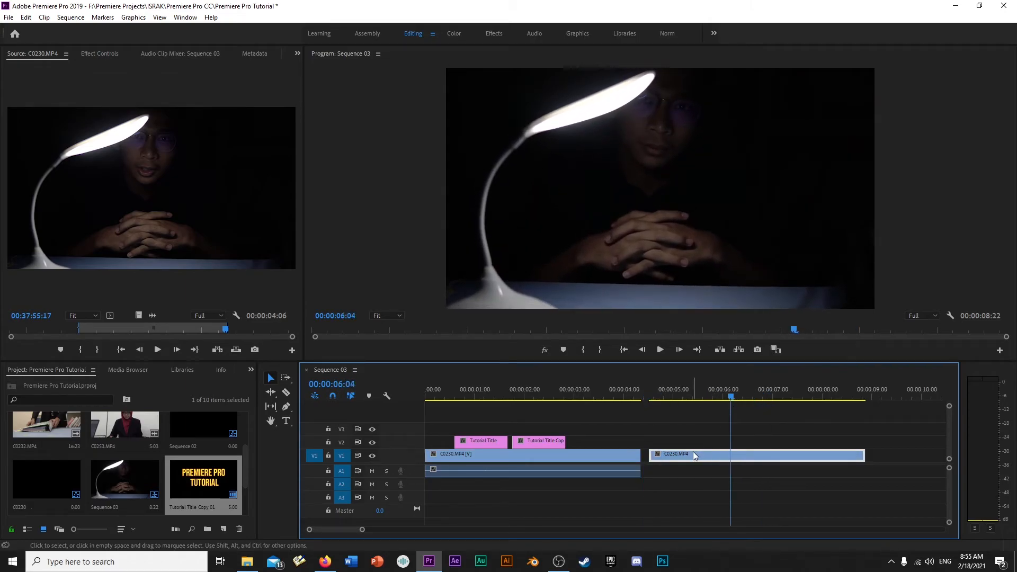
{"action": "key", "text": "Delete"}
Step: Open the Tutorial Title Copy 01 clip in the title editor and replace its text with "BY" followed by the author's name
{"action": "mouse_move", "coordinate": [533, 397]}
{"action": "left_mouse_down"}
{"action": "mouse_move", "coordinate": [448, 401]}
{"action": "mouse_move", "coordinate": [517, 401]}
{"action": "left_mouse_up"}
{"action": "key", "text": "="}
{"action": "key", "text": "="}
{"action": "left_click_drag", "start_coordinate": [594, 399], "coordinate": [767, 399]}
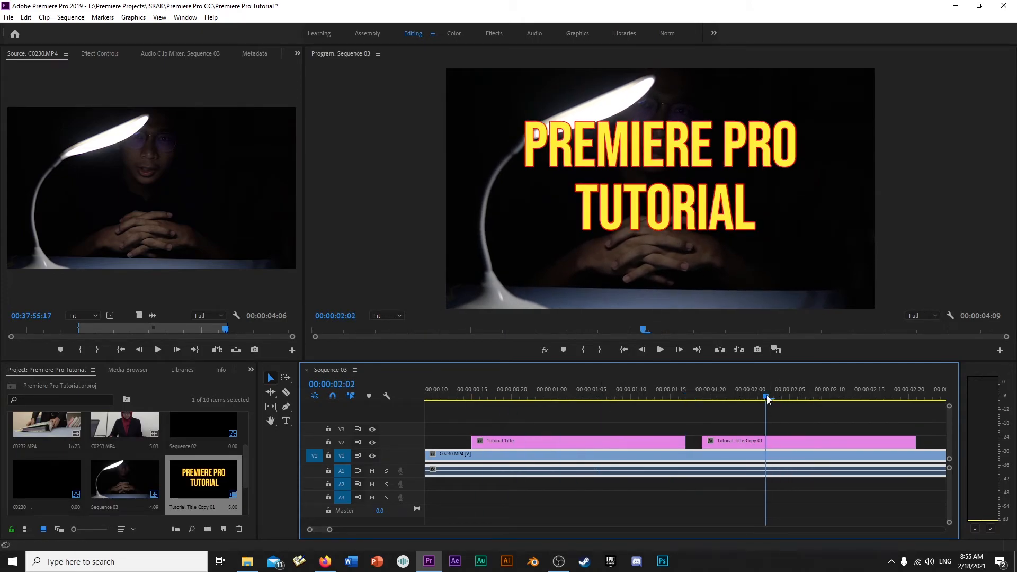
{"action": "left_click", "coordinate": [786, 441]}
{"action": "double_click", "coordinate": [786, 442]}
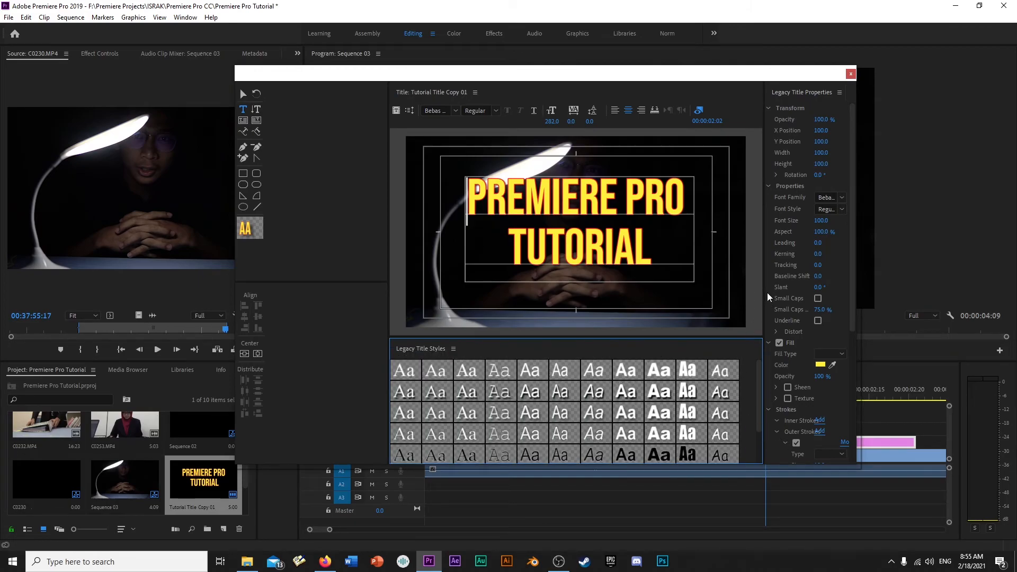
{"action": "left_click_drag", "start_coordinate": [765, 290], "coordinate": [724, 290]}
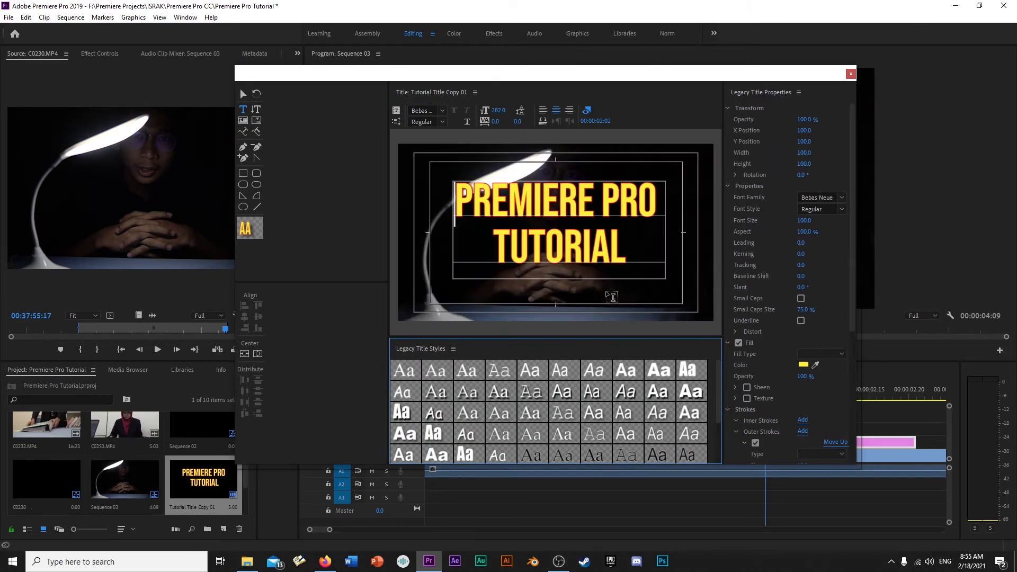
{"action": "left_click", "coordinate": [628, 247]}
{"action": "left_click_drag", "start_coordinate": [543, 230], "coordinate": [459, 199]}
{"action": "type", "text": "BY"}
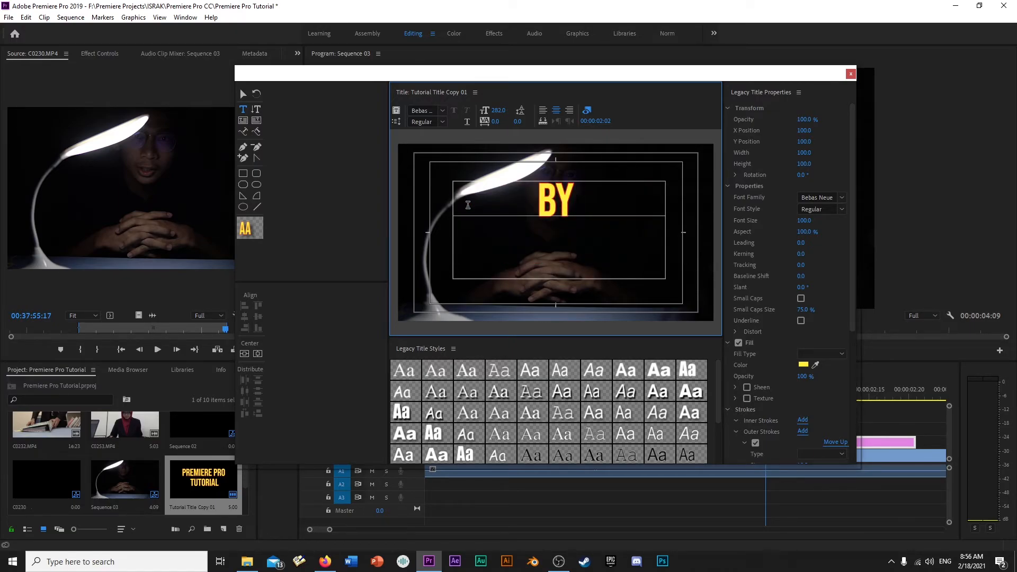
{"action": "type", "text": " ISRAK"}
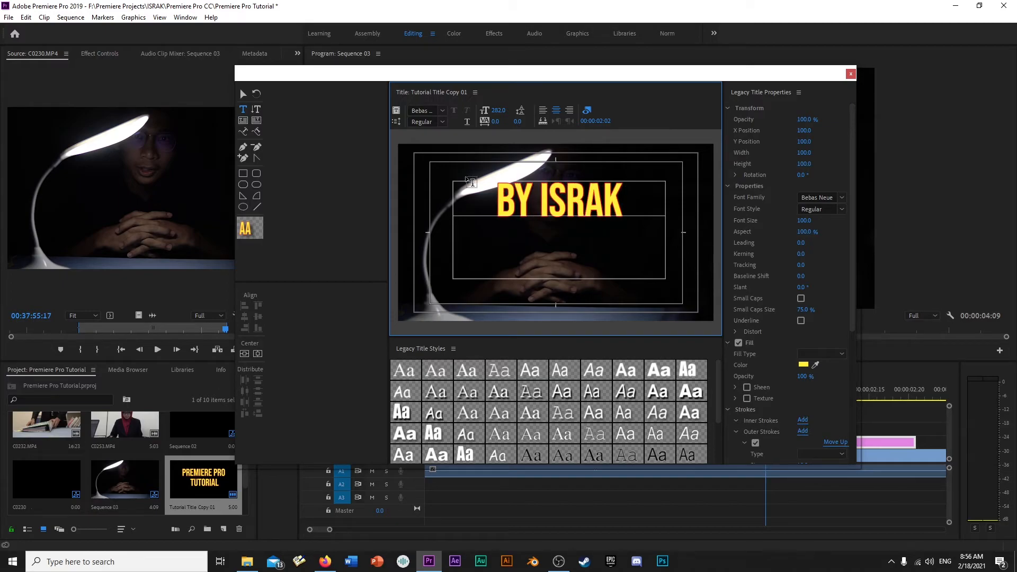
Step: Shrink the text box to about 385 high so the text sits near the frame's middle, and close the title editor
{"action": "left_click_drag", "start_coordinate": [559, 183], "coordinate": [559, 207]}
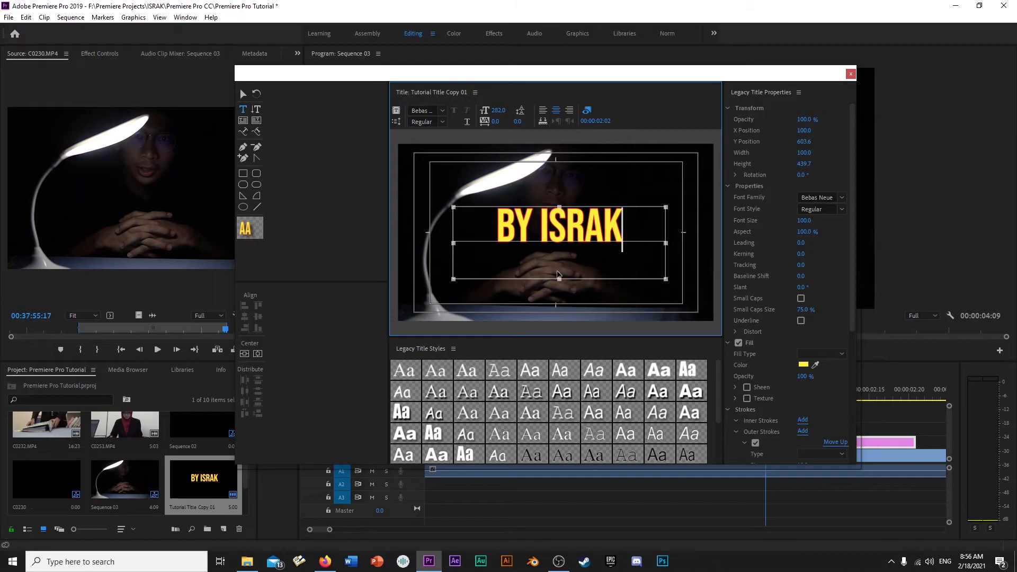
{"action": "left_click_drag", "start_coordinate": [560, 278], "coordinate": [560, 270]}
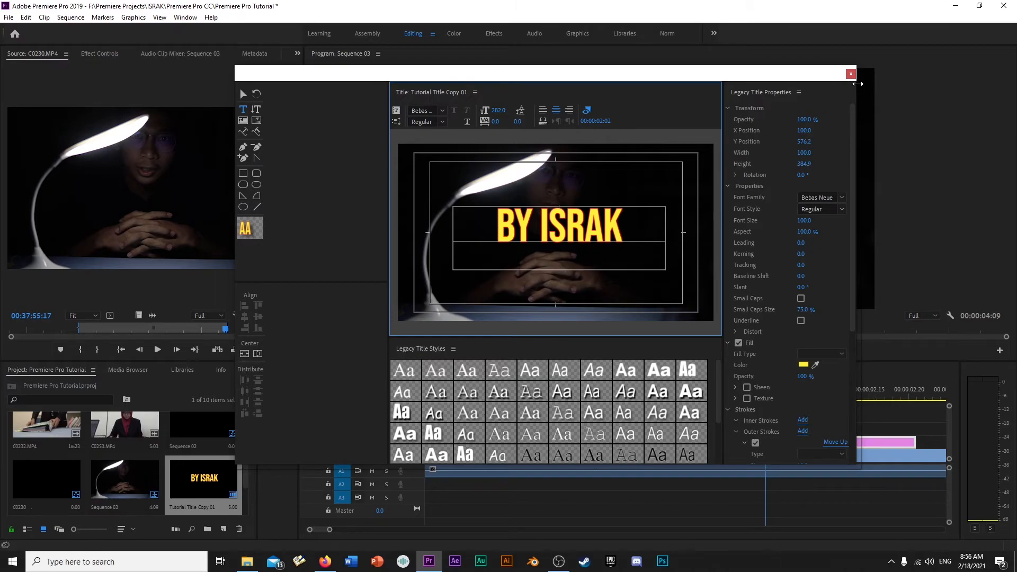
{"action": "left_click", "coordinate": [851, 74]}
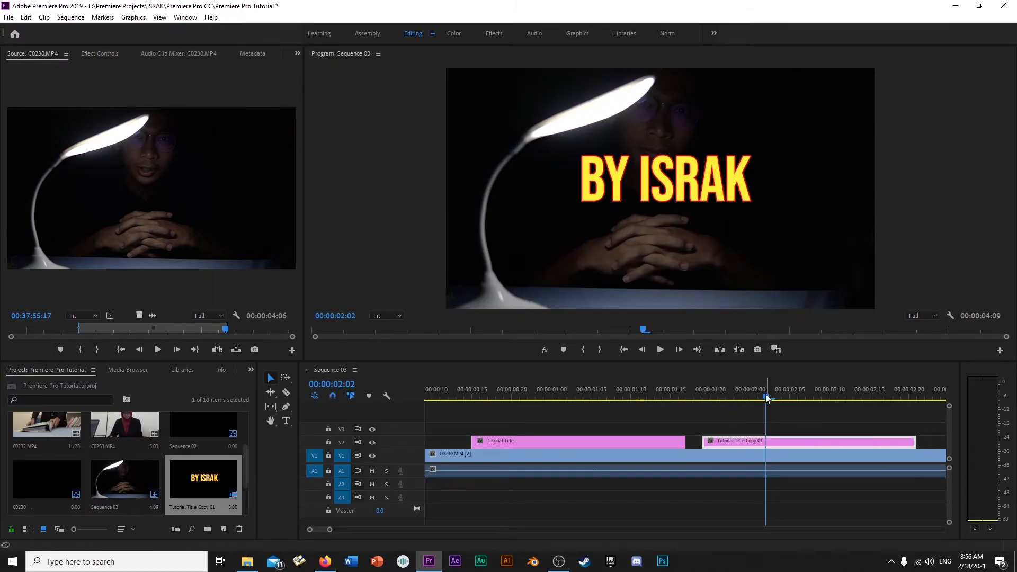
Step: Scrub through the sequence across both title clips to compare the original title with the reworded copy
{"action": "left_click", "coordinate": [727, 395]}
{"action": "left_click_drag", "start_coordinate": [727, 394], "coordinate": [510, 405]}
{"action": "scroll", "coordinate": [529, 402], "scroll_direction": "down", "scroll_amount": 3}
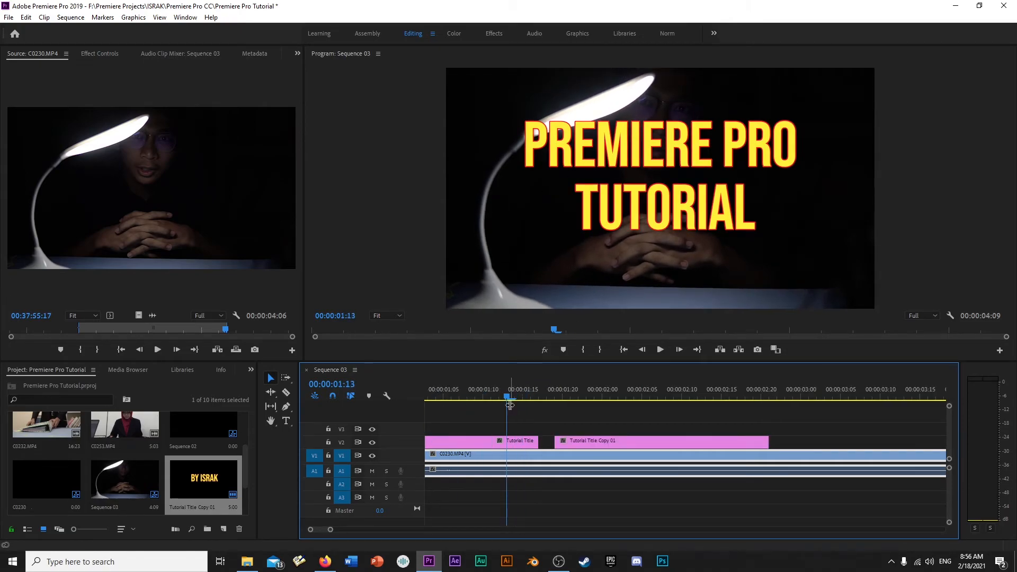
{"action": "scroll", "coordinate": [494, 408], "scroll_direction": "up", "scroll_amount": 1}
{"action": "left_click", "coordinate": [618, 406]}
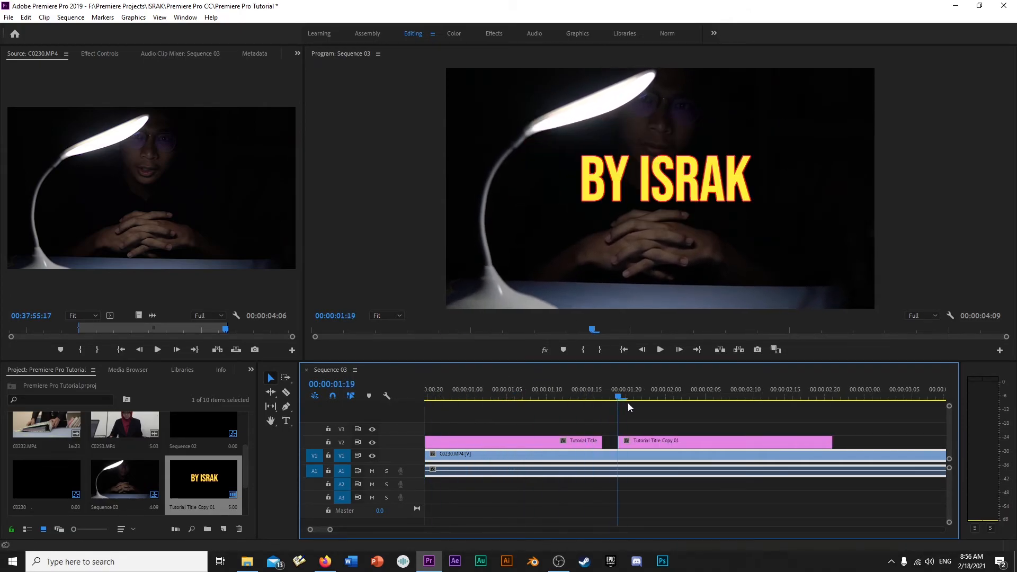
{"action": "left_click_drag", "start_coordinate": [628, 403], "coordinate": [517, 397]}
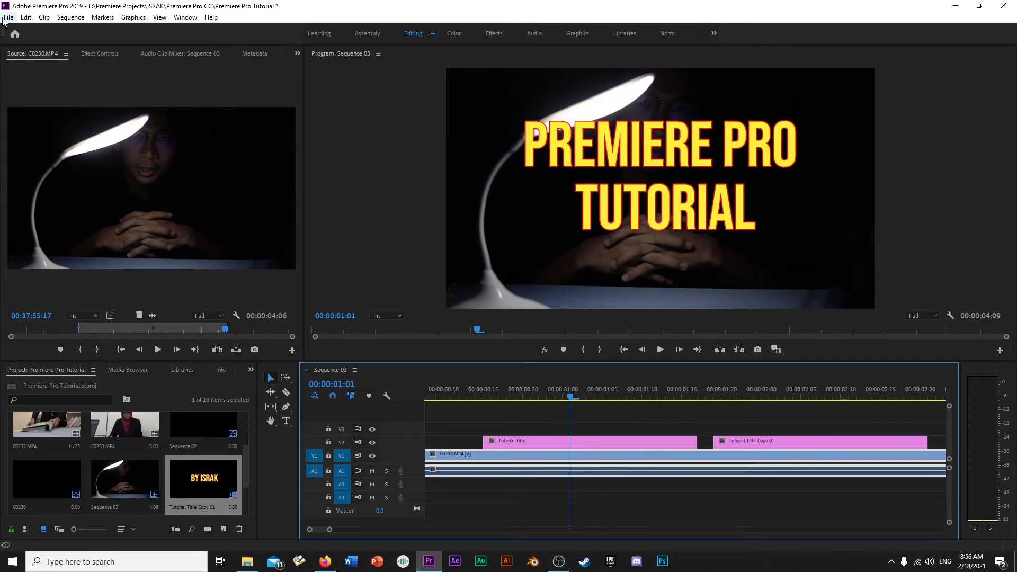
Step: Create a new legacy title named BOX with the default video settings and resize the editor's panes to show the canvas and properties
{"action": "left_click", "coordinate": [5, 17]}
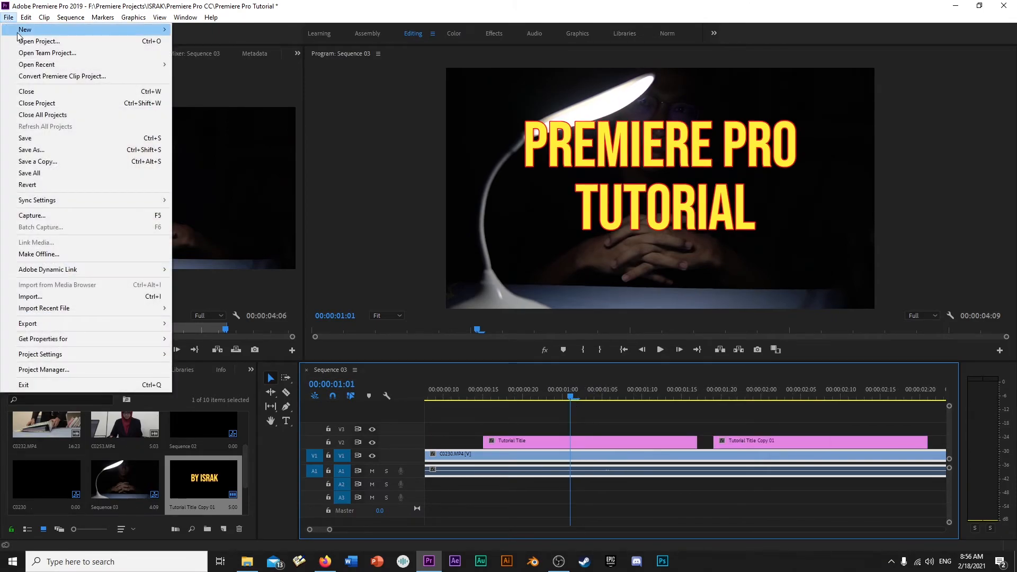
{"action": "mouse_move", "coordinate": [111, 28]}
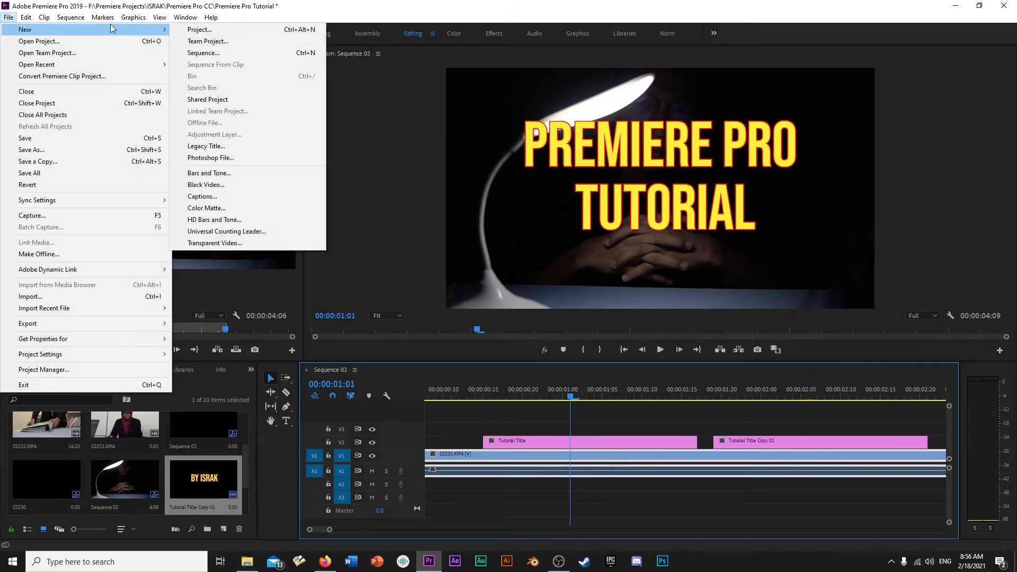
{"action": "left_click", "coordinate": [229, 146]}
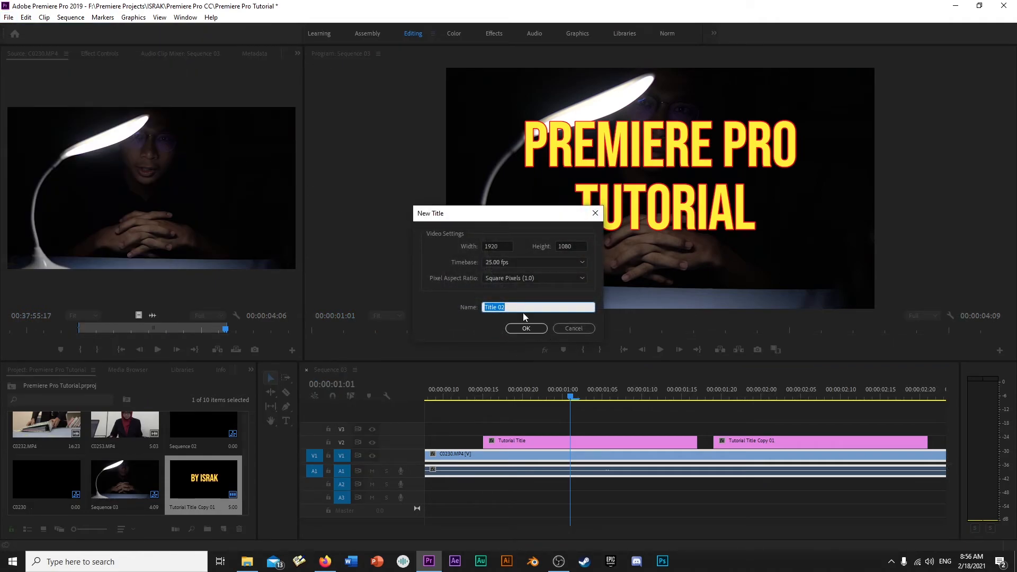
{"action": "type", "text": "BOX"}
{"action": "left_click", "coordinate": [526, 328]}
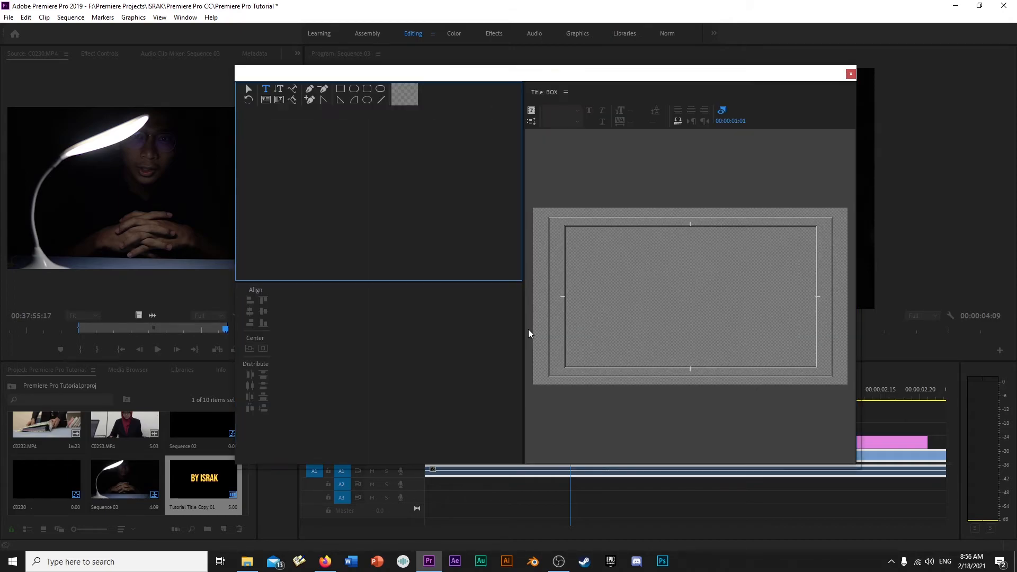
{"action": "left_click_drag", "start_coordinate": [450, 241], "coordinate": [332, 249]}
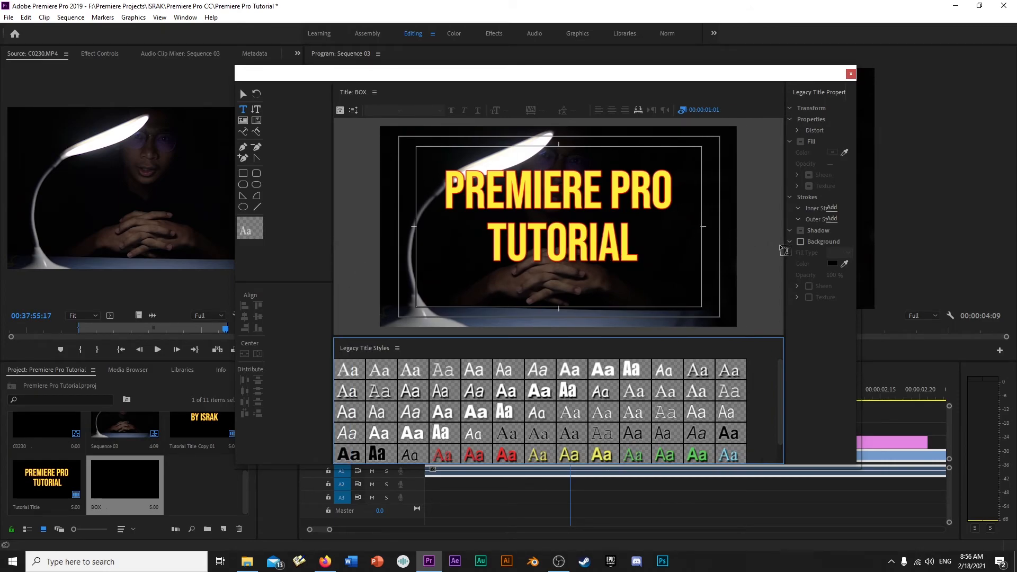
{"action": "left_click_drag", "start_coordinate": [786, 249], "coordinate": [752, 244]}
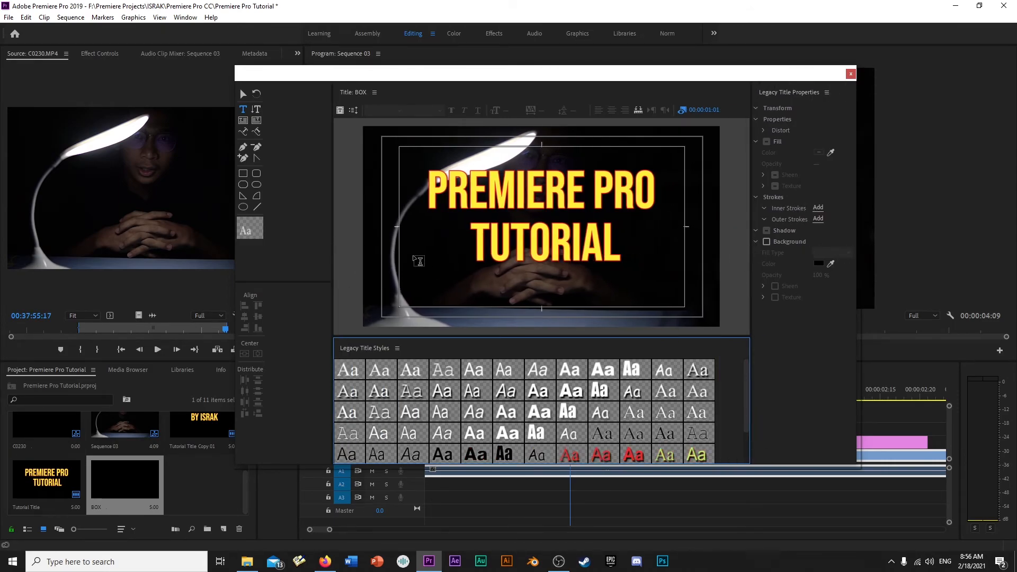
Step: Draw a rectangle about 1437 by 622 over the title text area and fill it with the cyan colour 59F5FF
{"action": "left_click", "coordinate": [243, 174]}
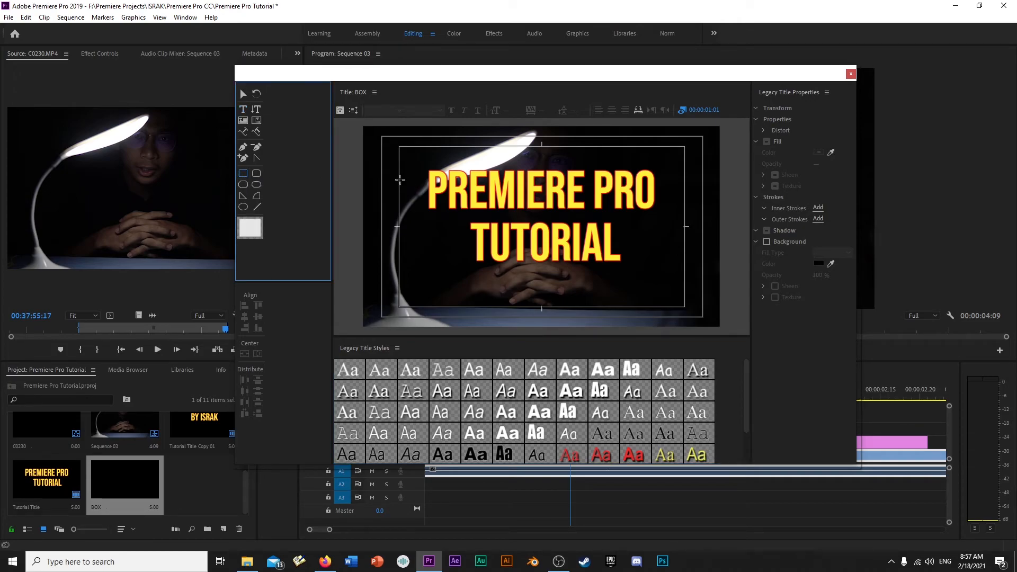
{"action": "mouse_move", "coordinate": [411, 165]}
{"action": "left_mouse_down"}
{"action": "mouse_move", "coordinate": [653, 256]}
{"action": "mouse_move", "coordinate": [679, 280]}
{"action": "left_mouse_up"}
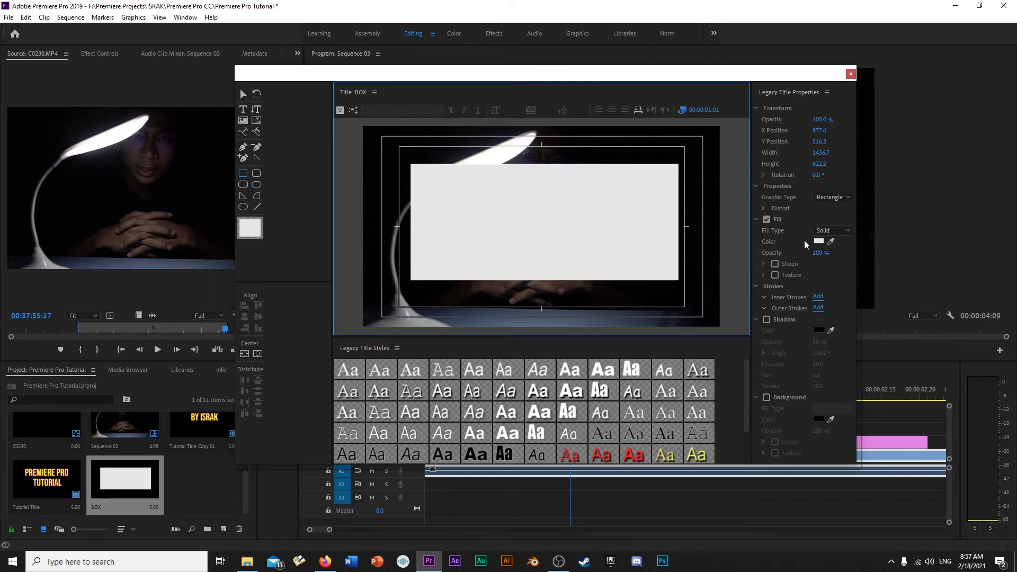
{"action": "left_click", "coordinate": [819, 242]}
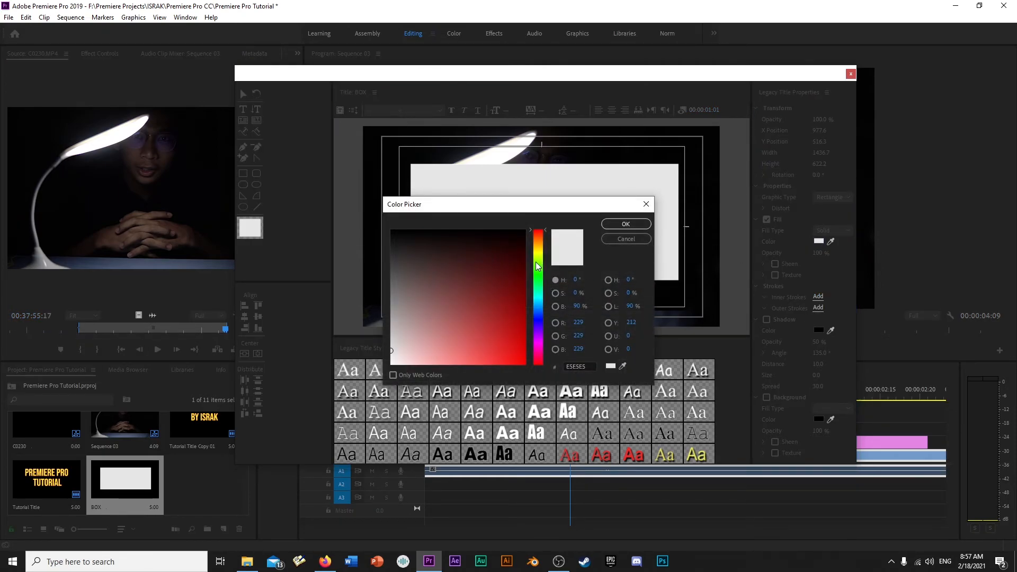
{"action": "left_click_drag", "start_coordinate": [538, 266], "coordinate": [541, 303]}
{"action": "left_click_drag", "start_coordinate": [454, 296], "coordinate": [478, 375]}
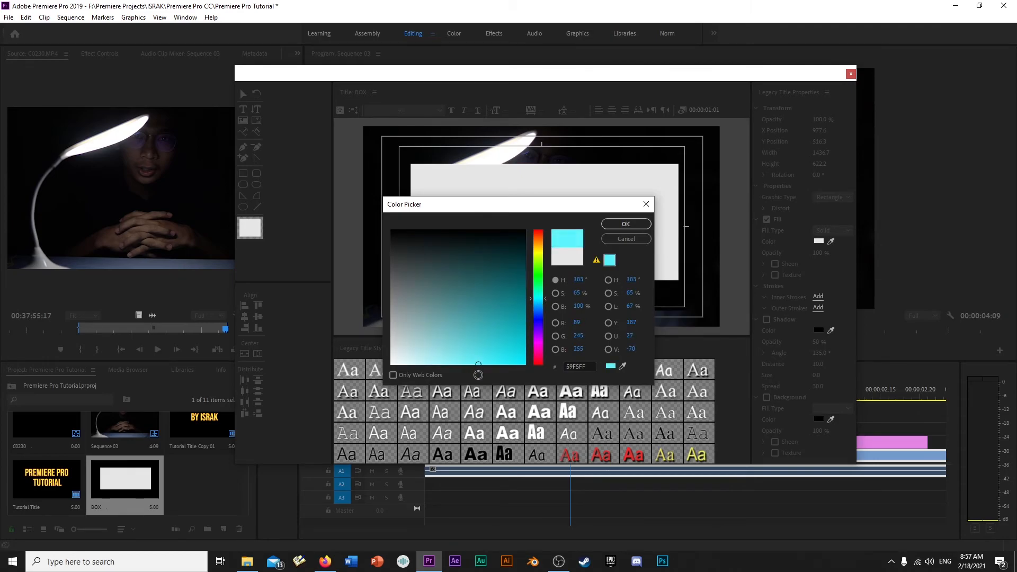
{"action": "left_click", "coordinate": [626, 225]}
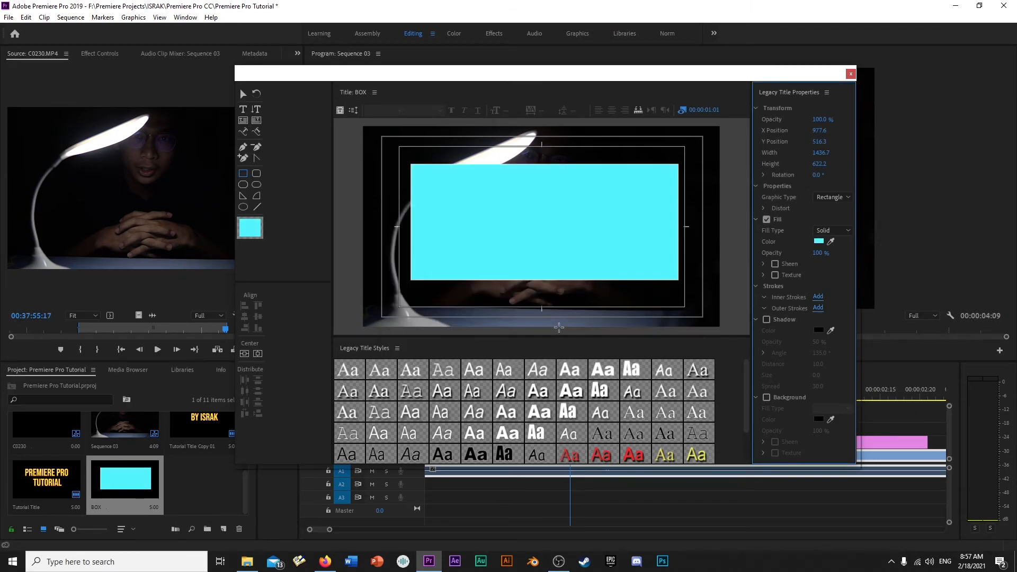
Step: Try the rectangle's shadow by switching it on and off
{"action": "left_click", "coordinate": [765, 320]}
{"action": "left_click", "coordinate": [765, 320]}
{"action": "left_click", "coordinate": [765, 320]}
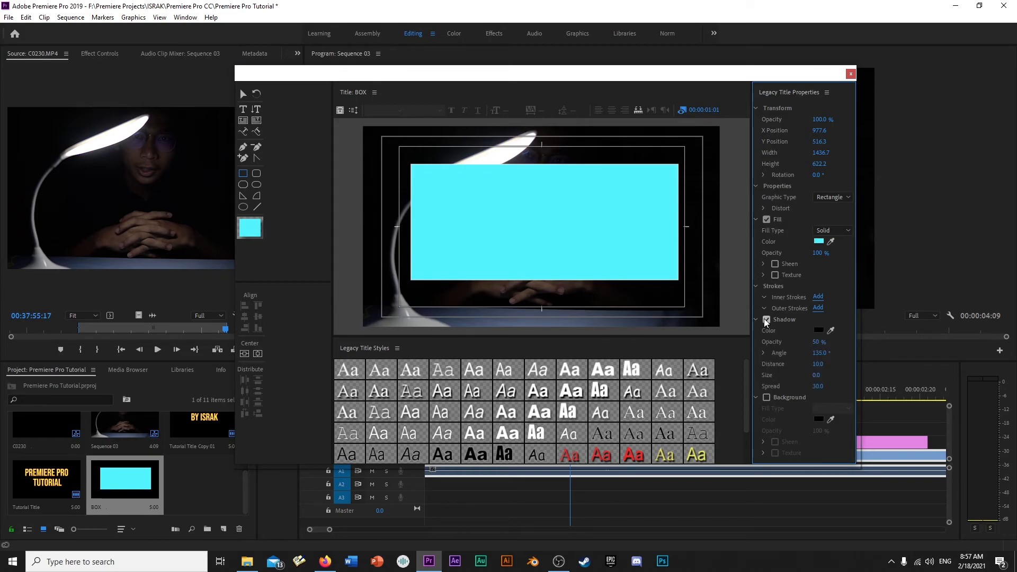
{"action": "left_click", "coordinate": [765, 320]}
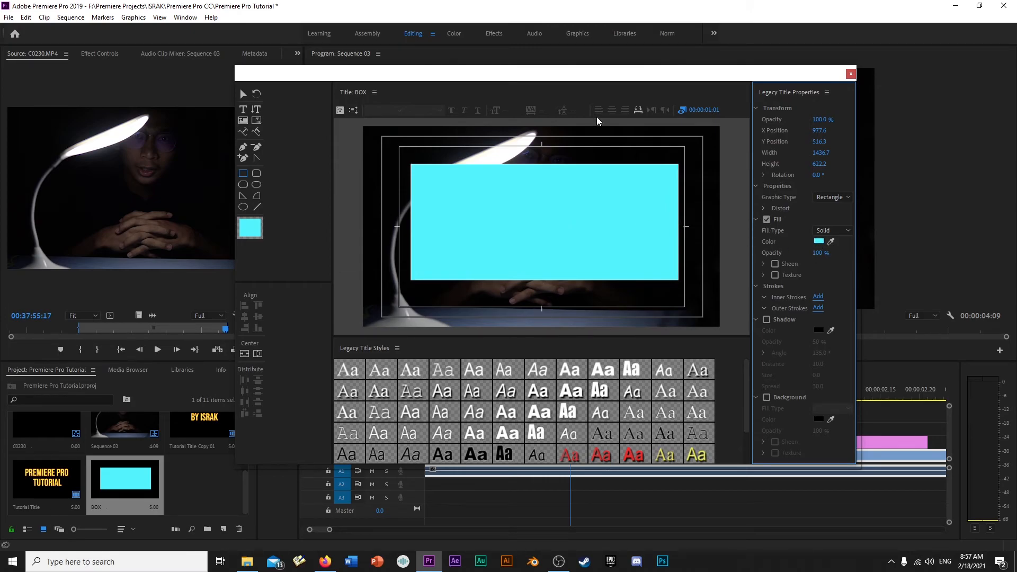
Step: Close the title editor, place the BOX title on track V3 at the sequence start, and play the sequence to check the layering
{"action": "left_click", "coordinate": [850, 75]}
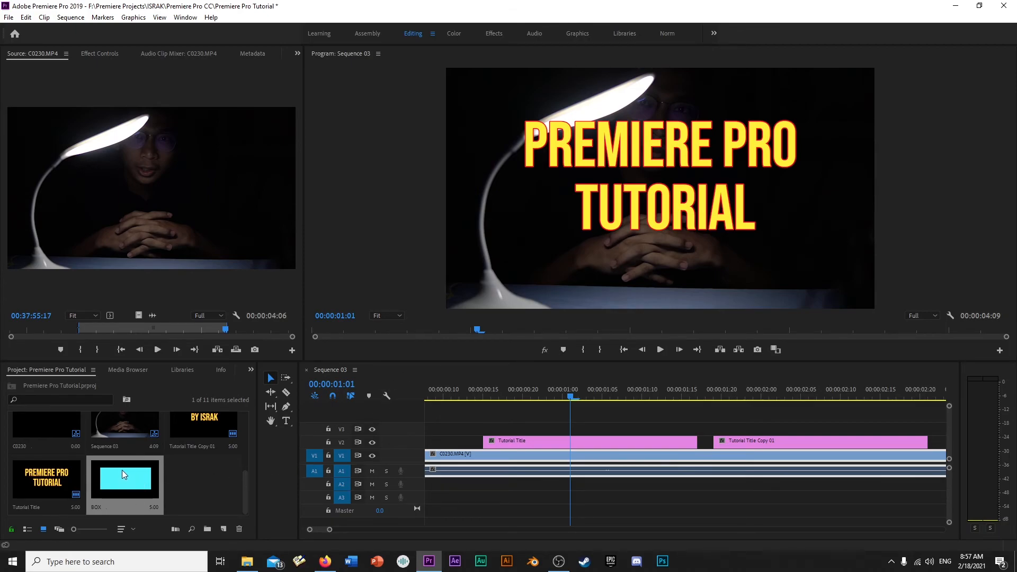
{"action": "left_click_drag", "start_coordinate": [139, 475], "coordinate": [447, 430]}
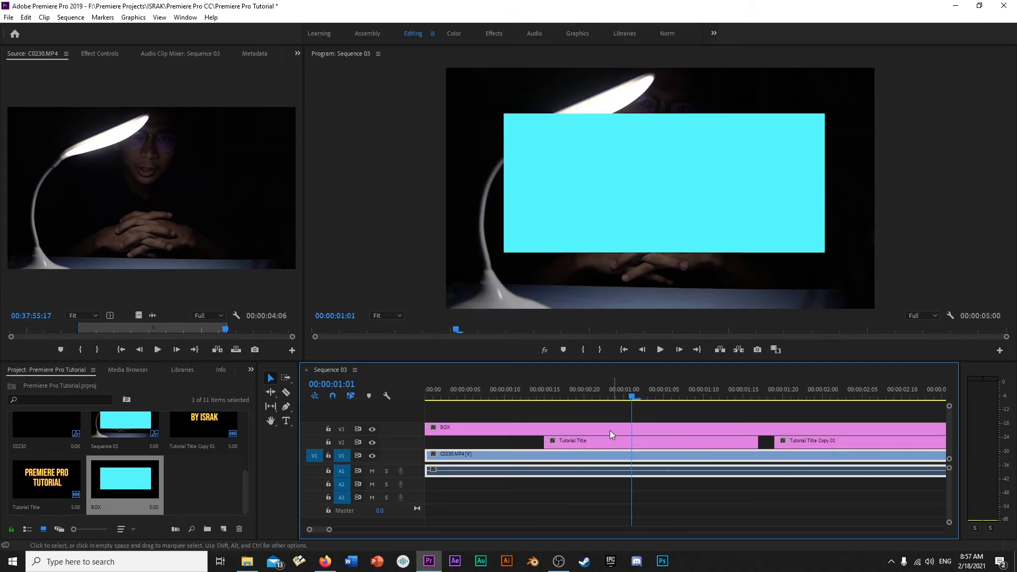
{"action": "left_click_drag", "start_coordinate": [631, 396], "coordinate": [418, 394]}
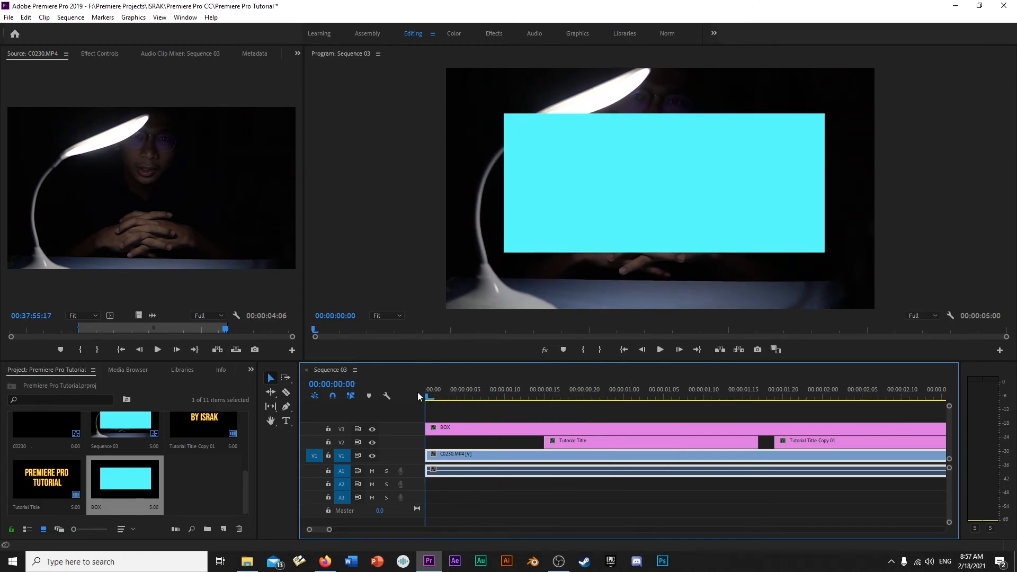
{"action": "key", "text": "space"}
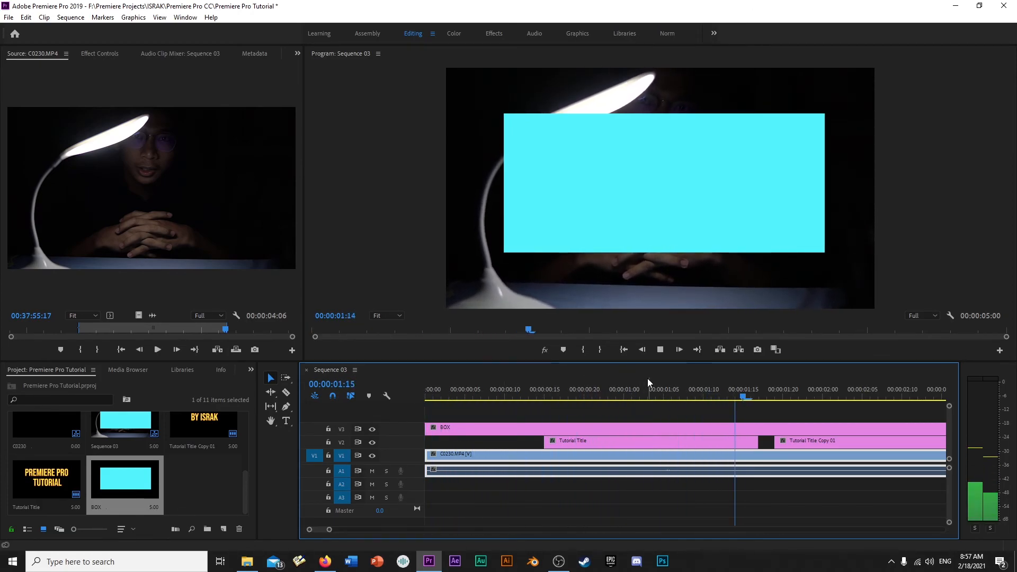
{"action": "left_click", "coordinate": [548, 389]}
{"action": "left_click_drag", "start_coordinate": [548, 389], "coordinate": [512, 392]}
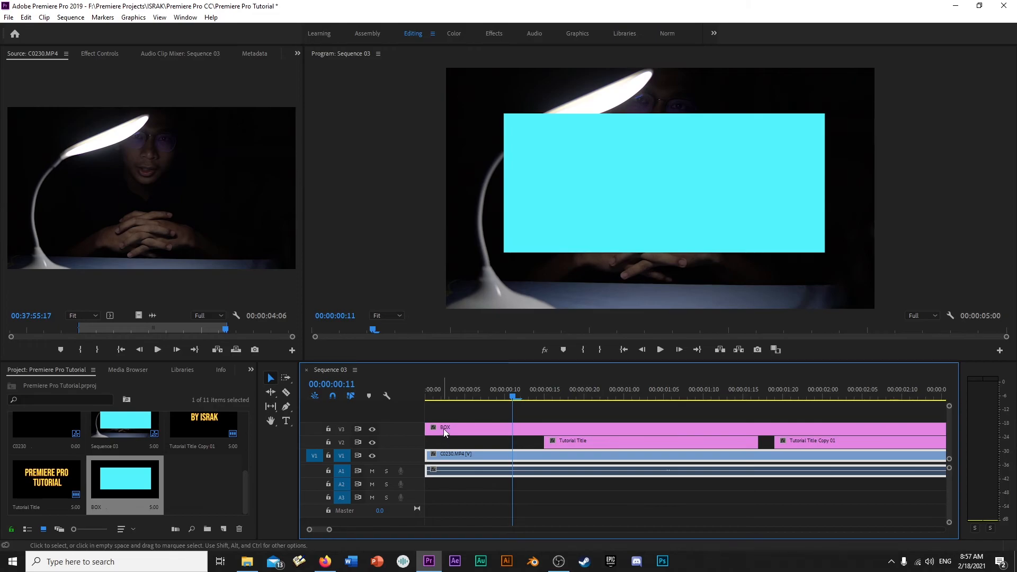
Step: Move the Tutorial Title clip from V2 to a new track V4 above the BOX clip, keeping its timing
{"action": "left_click", "coordinate": [443, 428]}
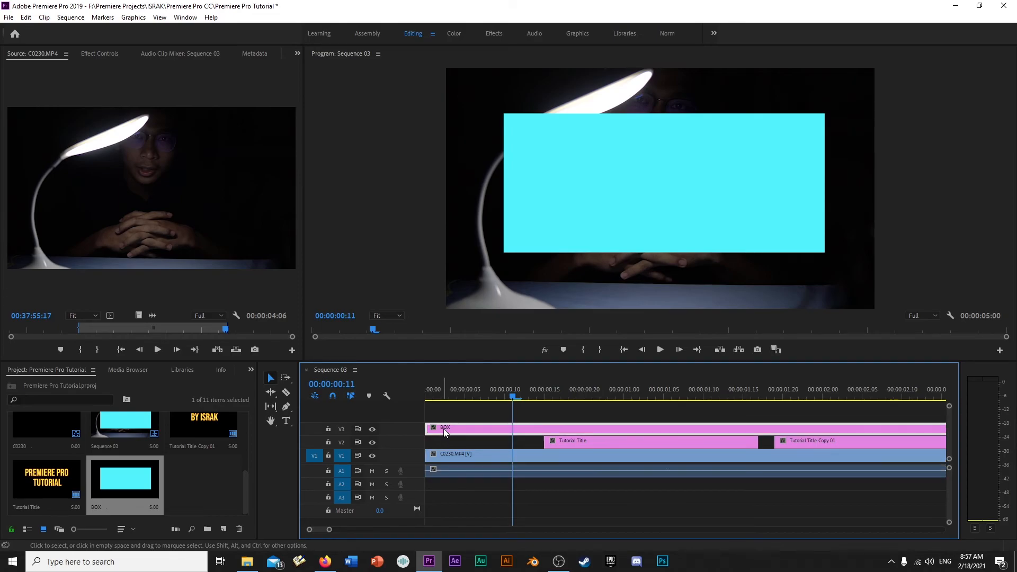
{"action": "left_click", "coordinate": [571, 444]}
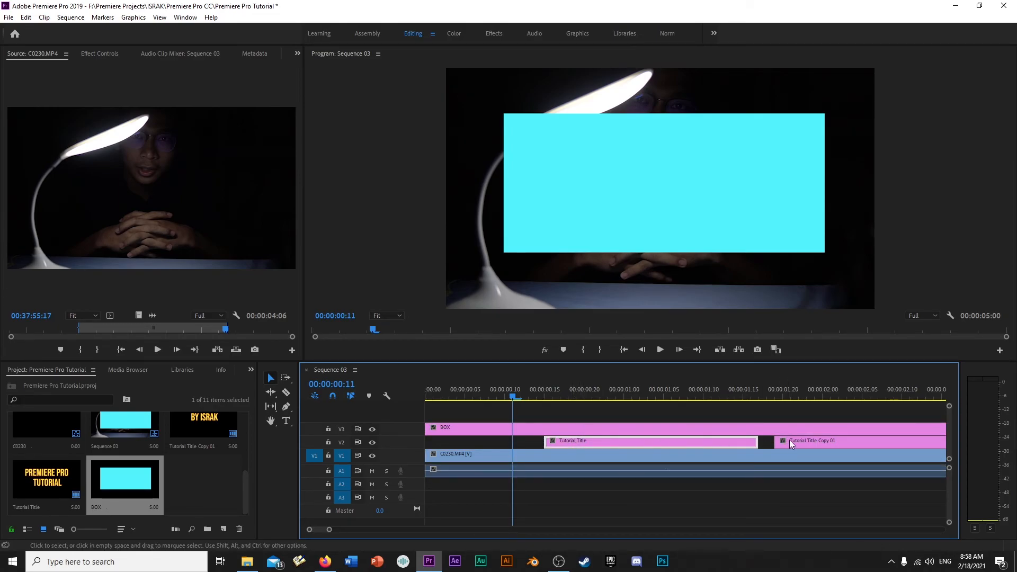
{"action": "left_click", "coordinate": [520, 443]}
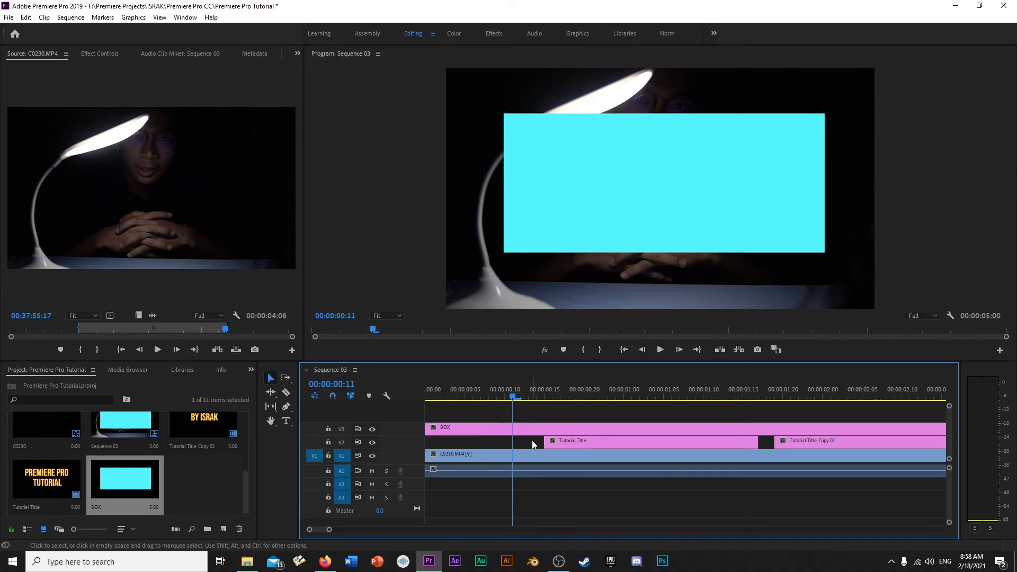
{"action": "left_click", "coordinate": [589, 441]}
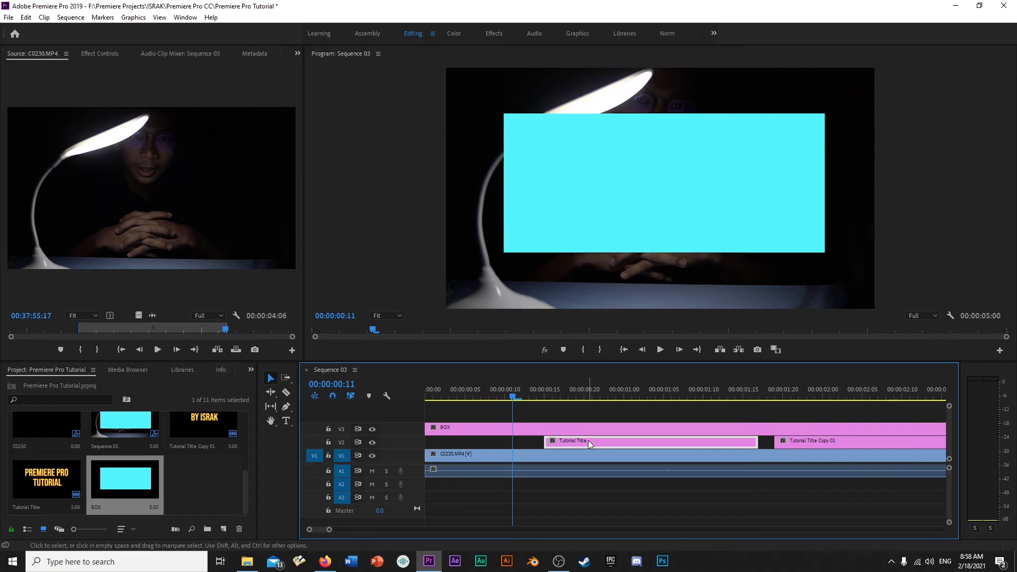
{"action": "left_click_drag", "start_coordinate": [588, 441], "coordinate": [592, 418]}
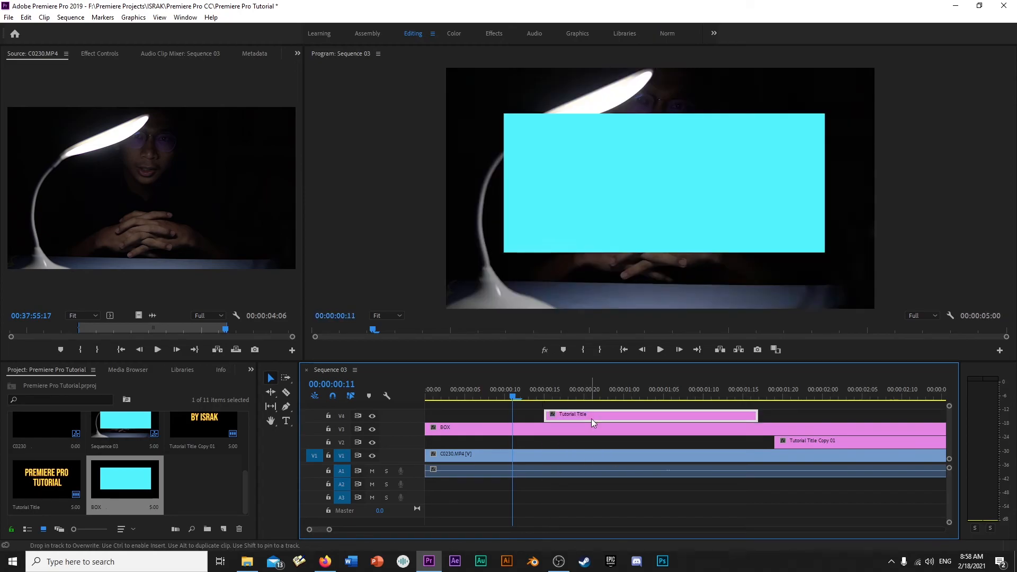
Step: Play the sequence, then compare the layering by moving the Tutorial Title clip below BOX to V2 and back to V4
{"action": "key", "text": "space"}
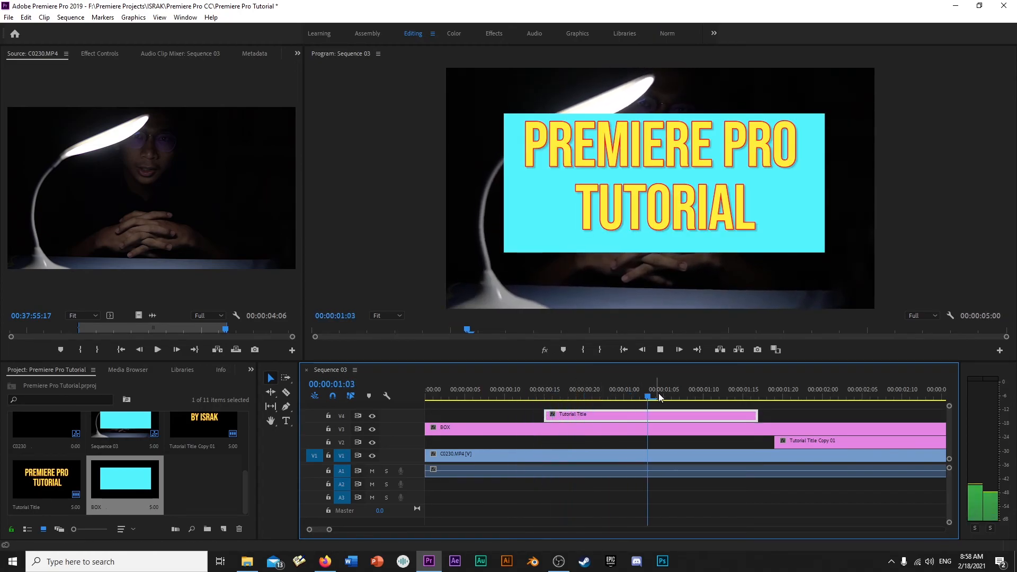
{"action": "key", "text": "space"}
{"action": "left_click_drag", "start_coordinate": [586, 413], "coordinate": [580, 440]}
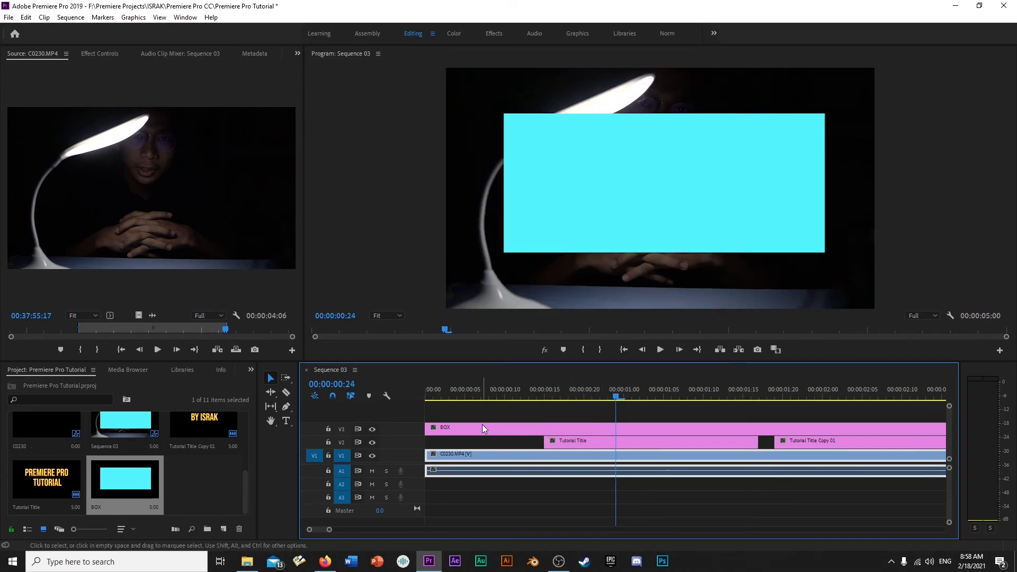
{"action": "left_click_drag", "start_coordinate": [650, 443], "coordinate": [561, 393]}
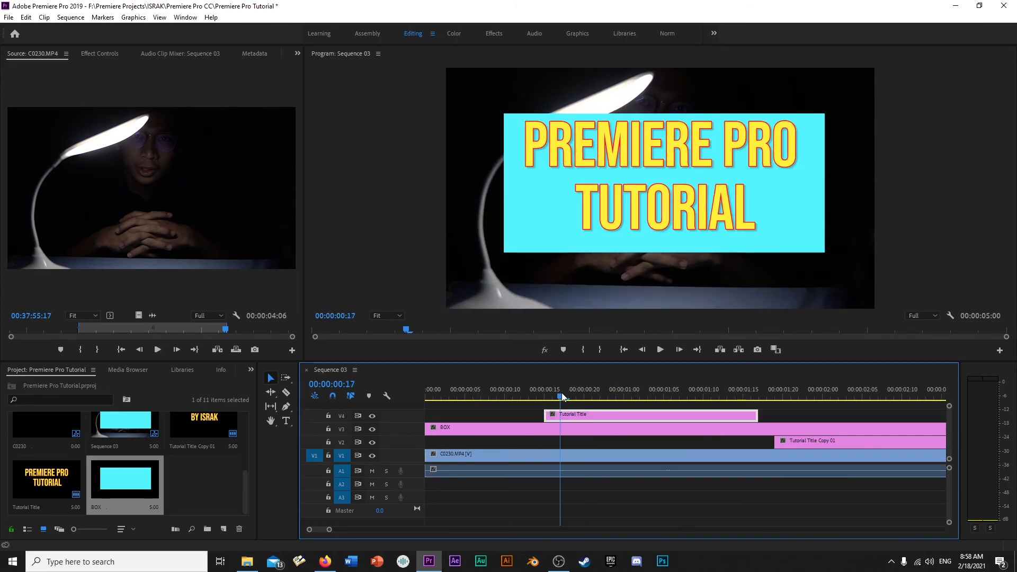
Step: Play the Tutorial Title section and move the Tutorial Title Copy 01 clip from V2 to V4, keeping its timing
{"action": "key", "text": "space"}
{"action": "key", "text": "space"}
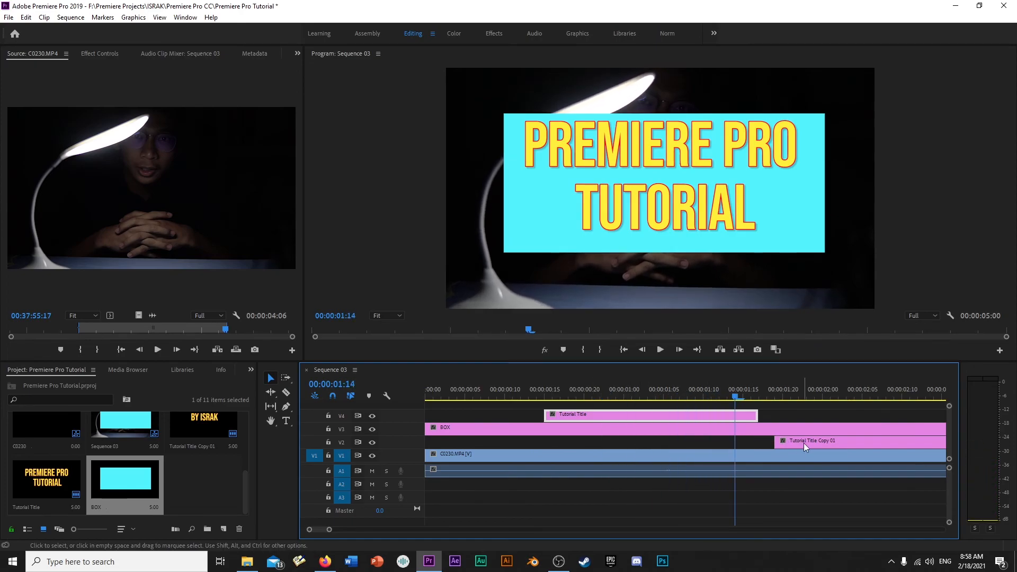
{"action": "left_click_drag", "start_coordinate": [804, 441], "coordinate": [806, 417]}
{"action": "left_click", "coordinate": [607, 395]}
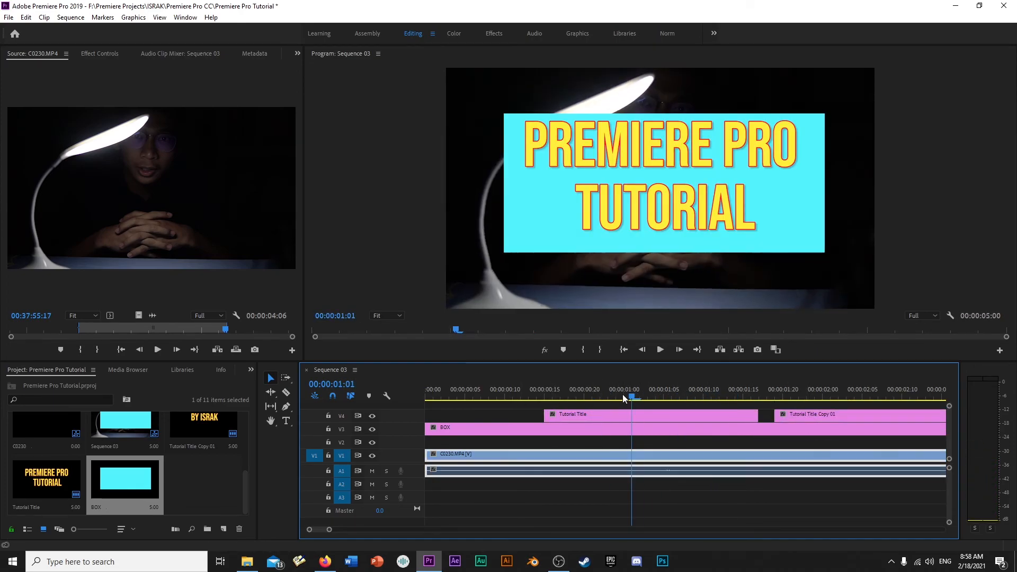
Step: Trim the BOX clip to start slightly before Tutorial Title and end exactly with it, and play the result
{"action": "left_click_drag", "start_coordinate": [427, 430], "coordinate": [508, 429]}
{"action": "key", "text": "minus"}
{"action": "key", "text": "minus"}
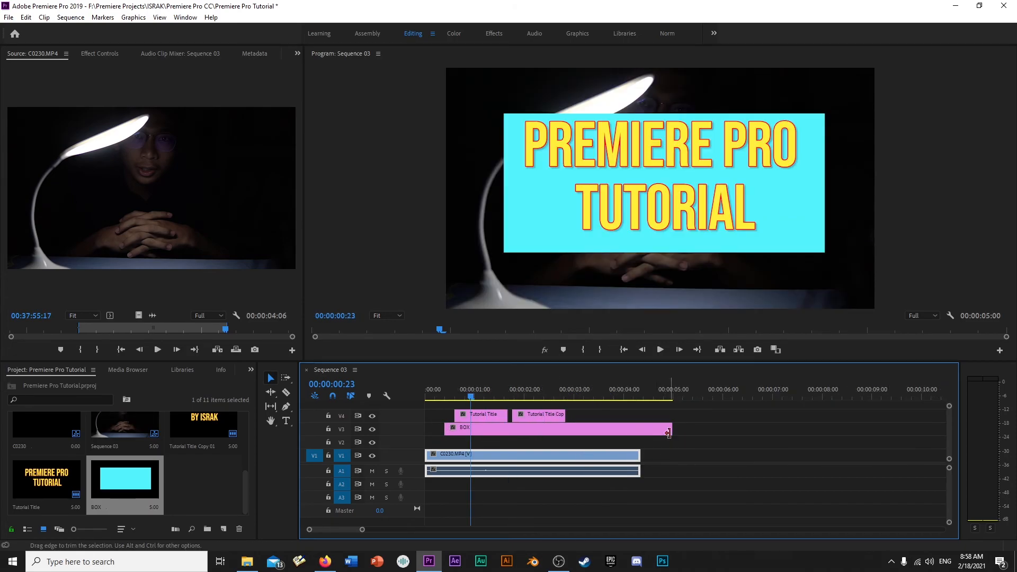
{"action": "left_click_drag", "start_coordinate": [672, 429], "coordinate": [508, 429]}
{"action": "key", "text": "space"}
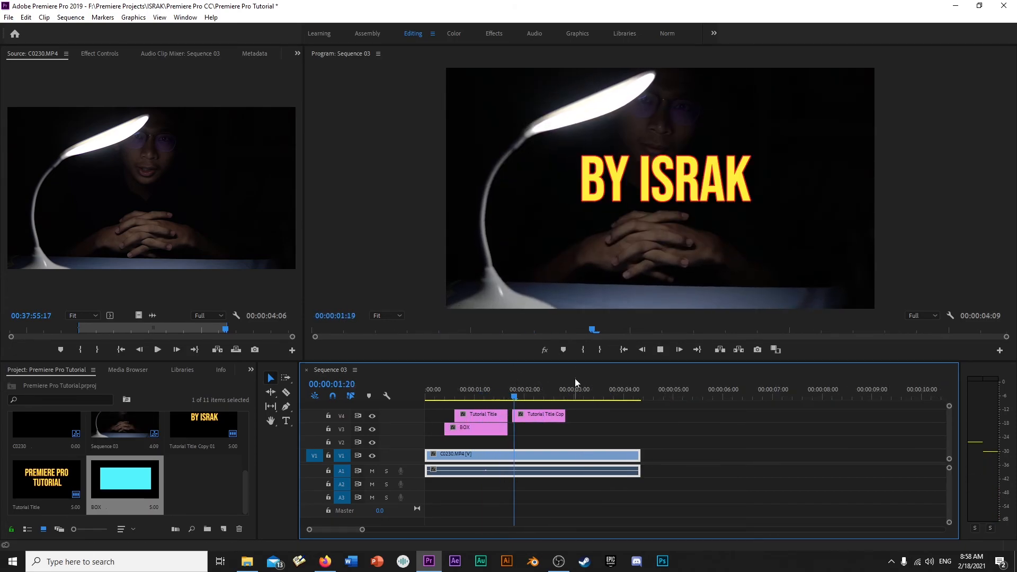
Step: Duplicate the BOX clip on V3 so the copy starts together with the Tutorial Title Copy 01 clip, and play the section
{"action": "left_click_drag", "start_coordinate": [550, 395], "coordinate": [523, 391]}
{"action": "left_click_drag", "start_coordinate": [472, 431], "coordinate": [540, 427]}
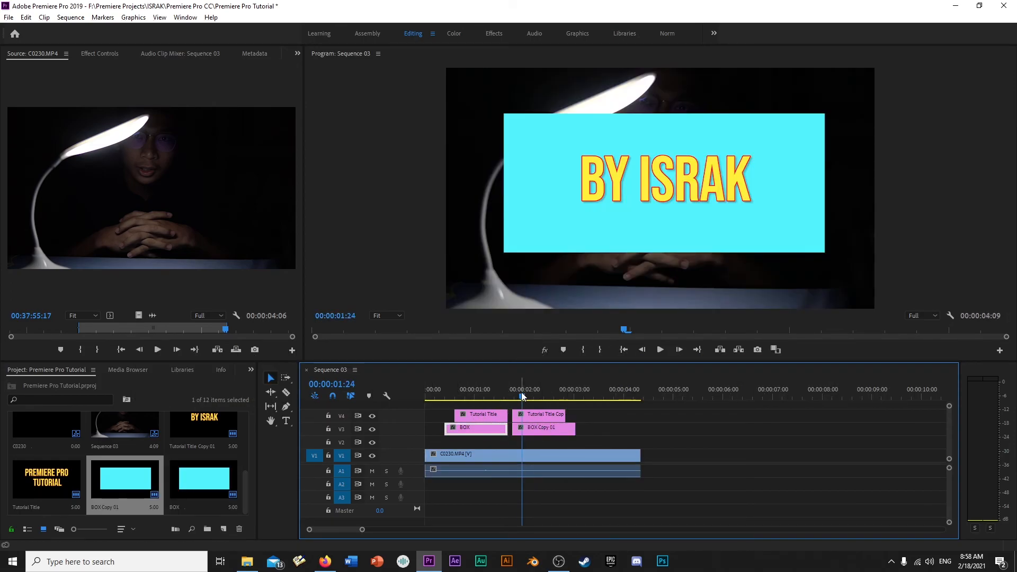
{"action": "left_click_drag", "start_coordinate": [521, 392], "coordinate": [475, 393]}
{"action": "key", "text": "space"}
{"action": "key", "text": "space"}
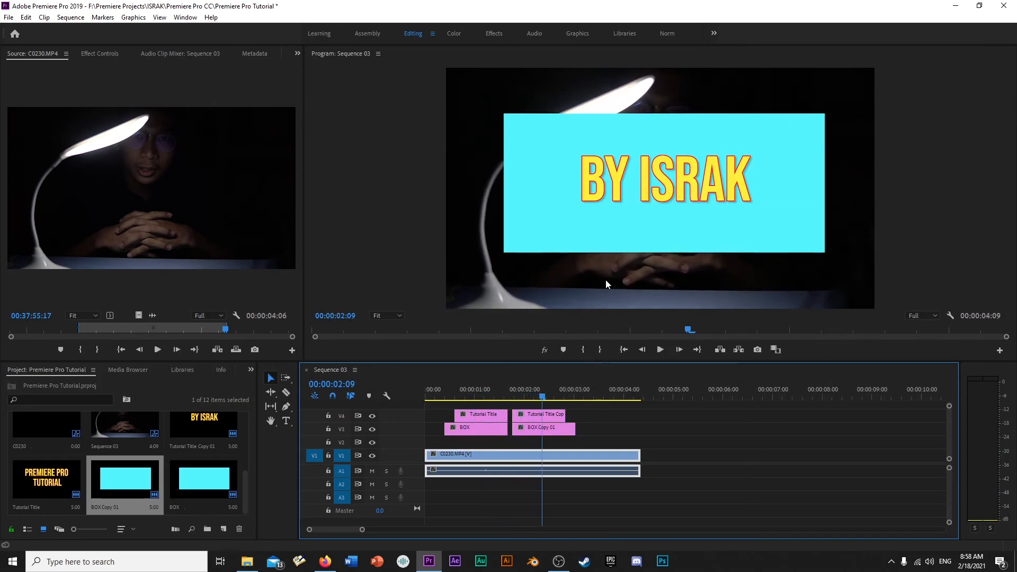
Step: Resize the rectangle in the BOX Copy 01 title to about 1047 by 379, reposition it around the shorter text, and close the title editor
{"action": "double_click", "coordinate": [548, 429]}
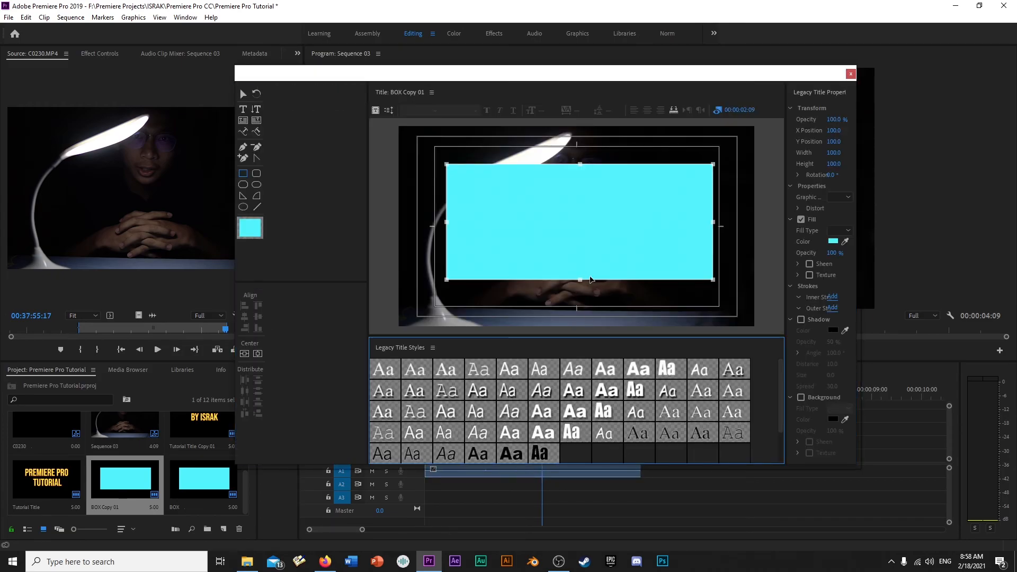
{"action": "left_click_drag", "start_coordinate": [579, 281], "coordinate": [580, 260]}
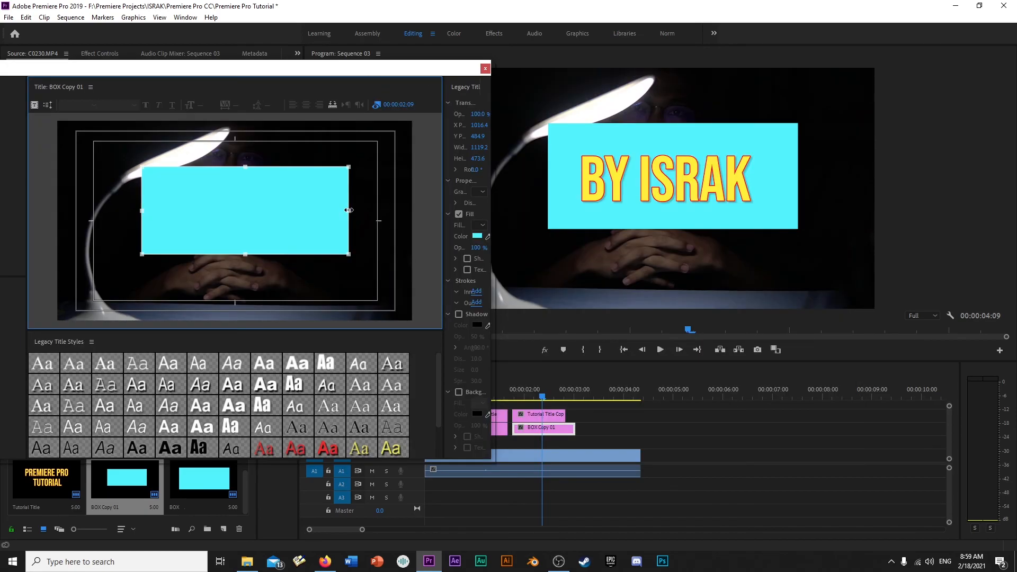
{"action": "left_click_drag", "start_coordinate": [348, 211], "coordinate": [335, 211]}
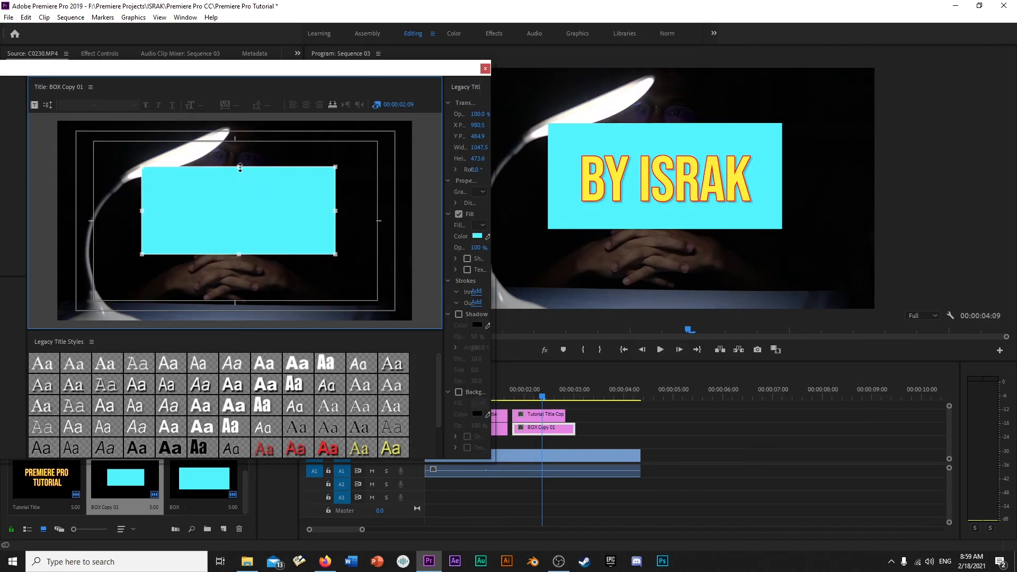
{"action": "left_click_drag", "start_coordinate": [240, 167], "coordinate": [259, 207]}
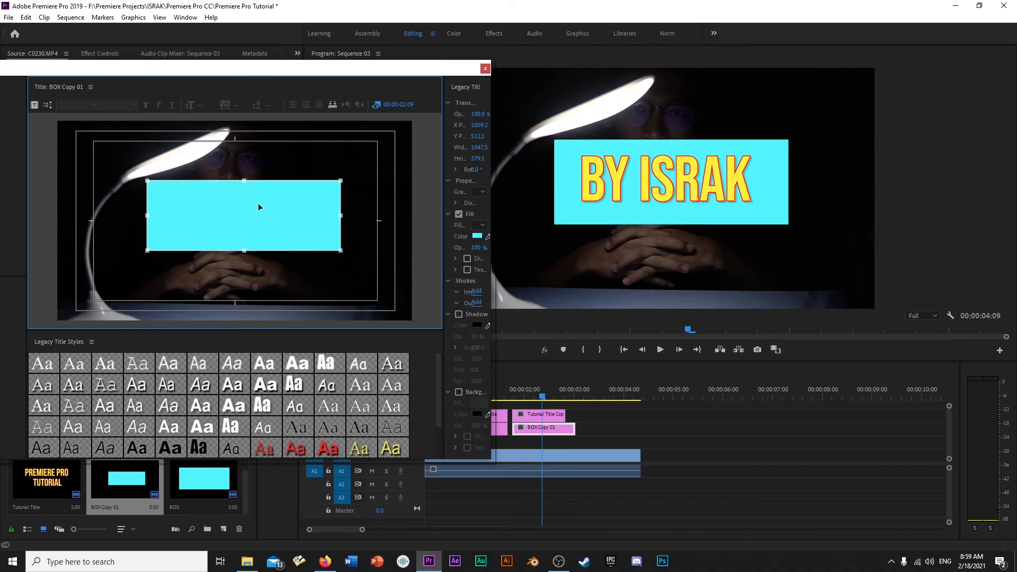
{"action": "left_click", "coordinate": [486, 69]}
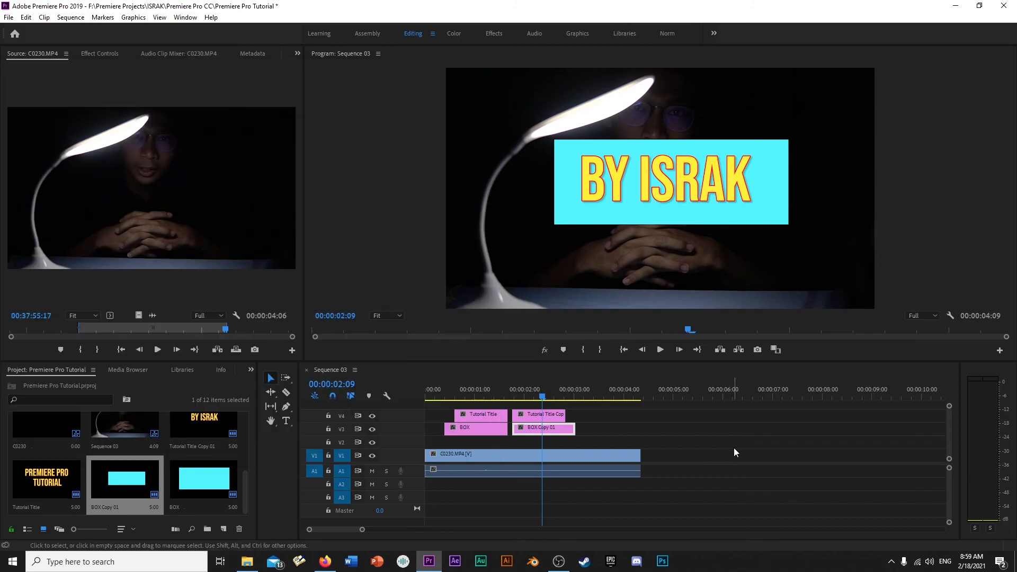
Step: Play the titled section, then trim the end of BOX Copy 01 and the start of BOX to line up with the titles above
{"action": "left_click", "coordinate": [463, 399]}
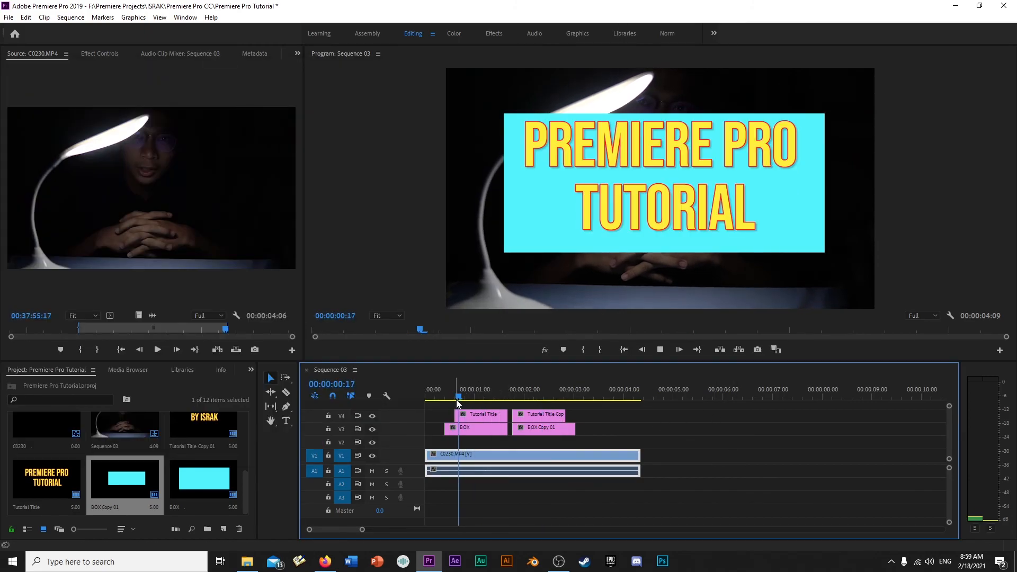
{"action": "key", "text": "space"}
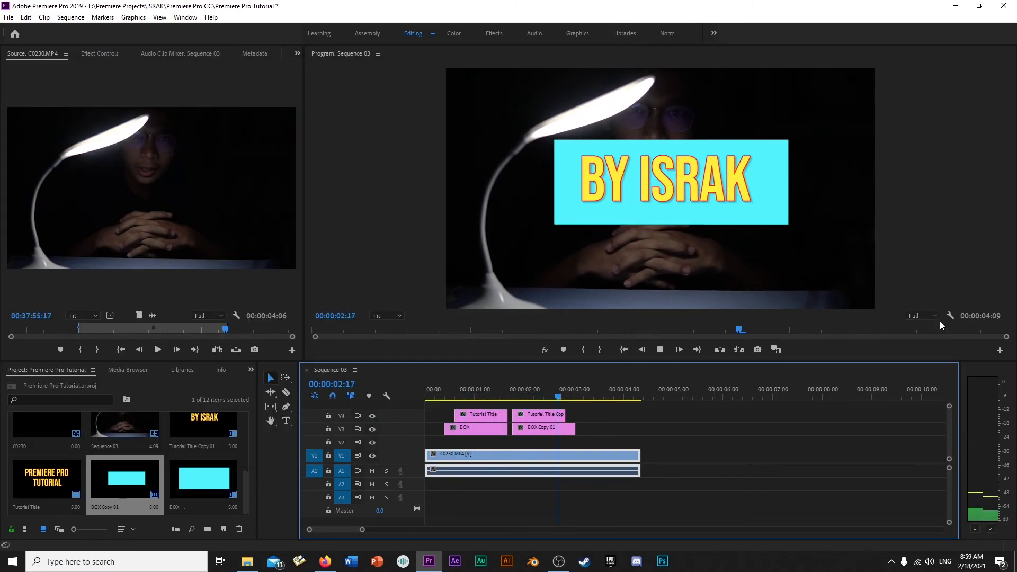
{"action": "key", "text": "space"}
{"action": "left_click_drag", "start_coordinate": [572, 427], "coordinate": [566, 427]}
{"action": "left_click_drag", "start_coordinate": [447, 428], "coordinate": [454, 429]}
Step: Play the sequence from just before the first title to review both titles over their boxes
{"action": "left_click", "coordinate": [440, 387]}
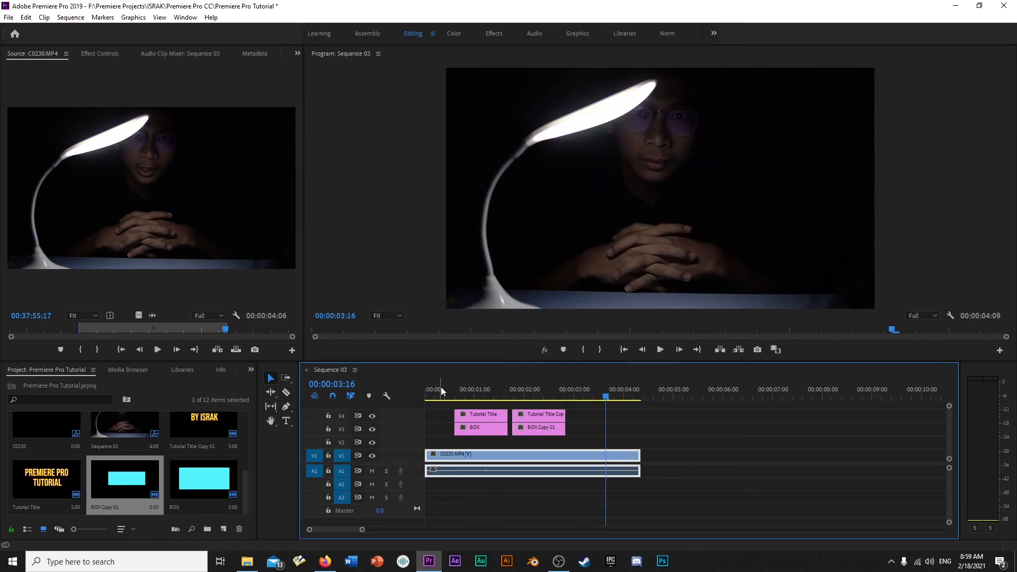
{"action": "key", "text": "space"}
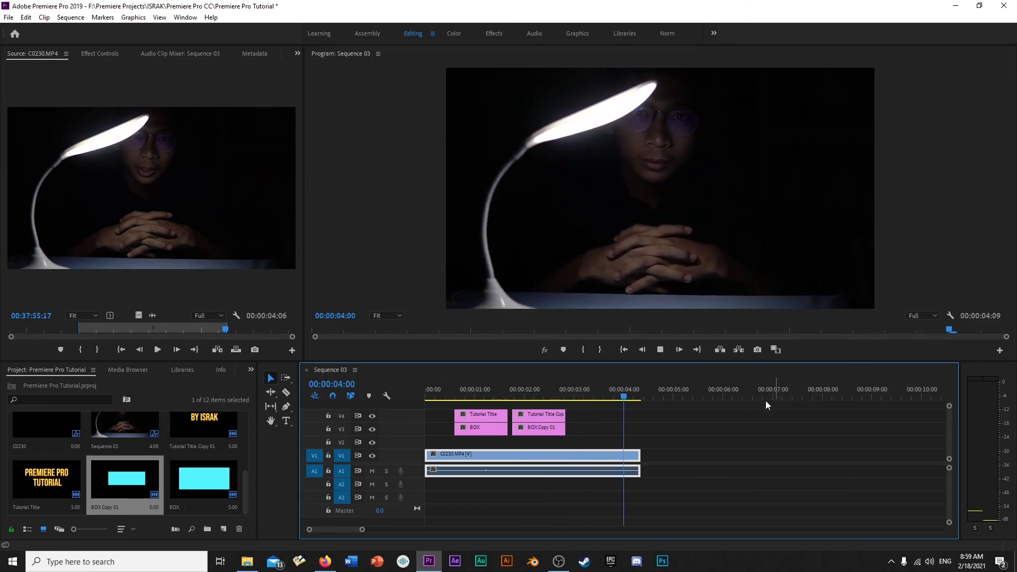
{"action": "left_click", "coordinate": [459, 396]}
{"action": "left_click", "coordinate": [444, 393]}
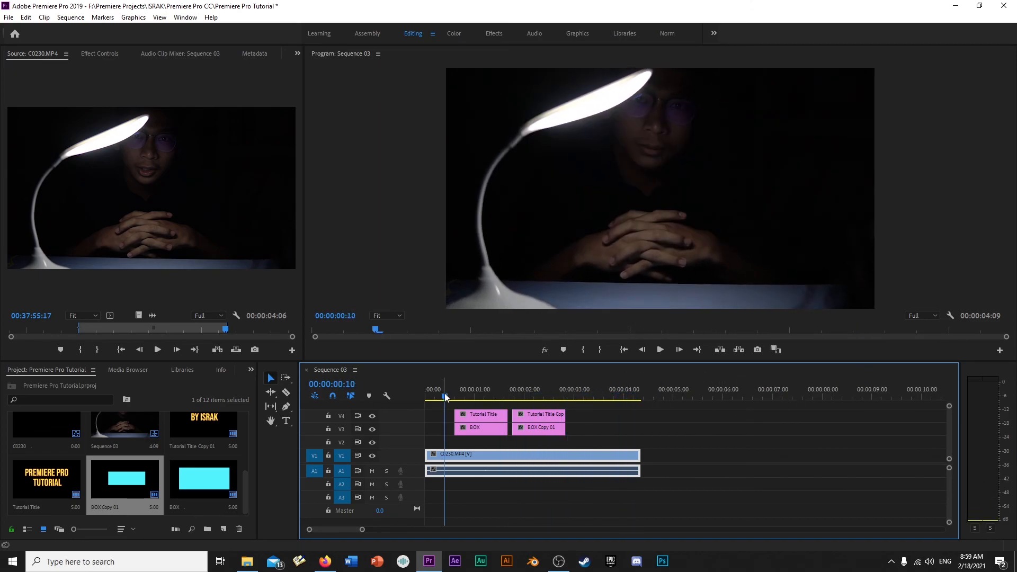
{"action": "key", "text": "space"}
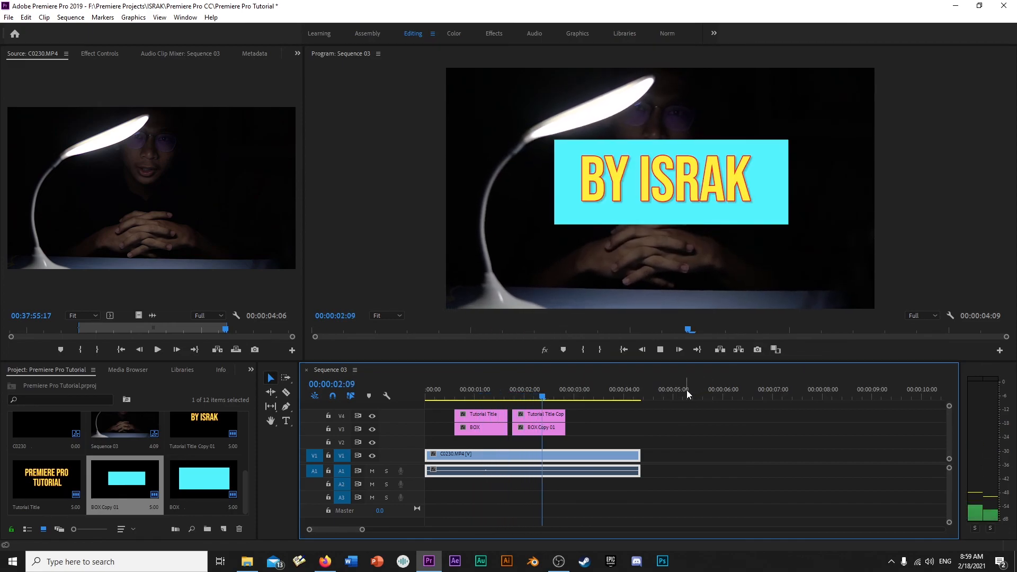
{"action": "key", "text": "space"}
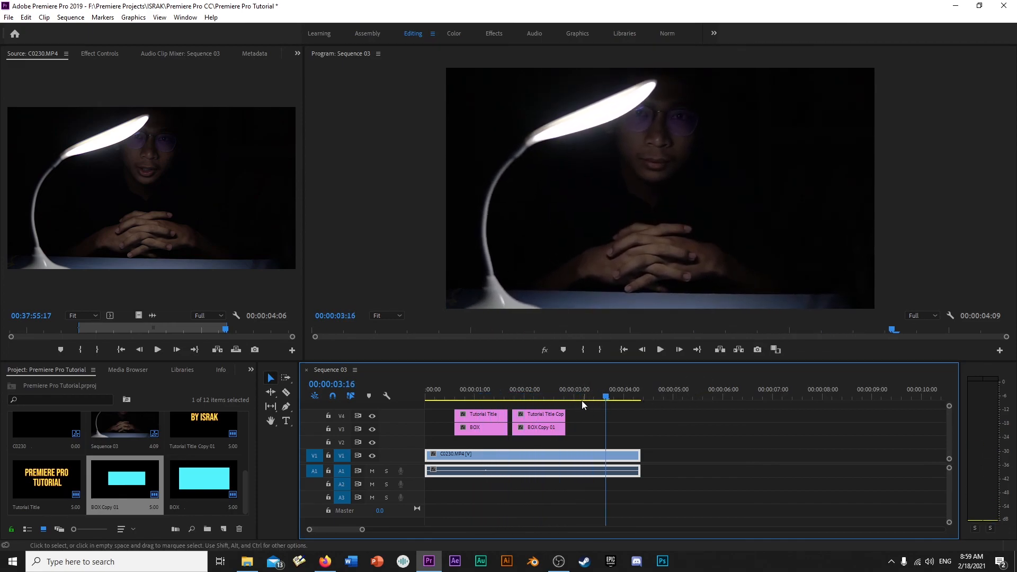